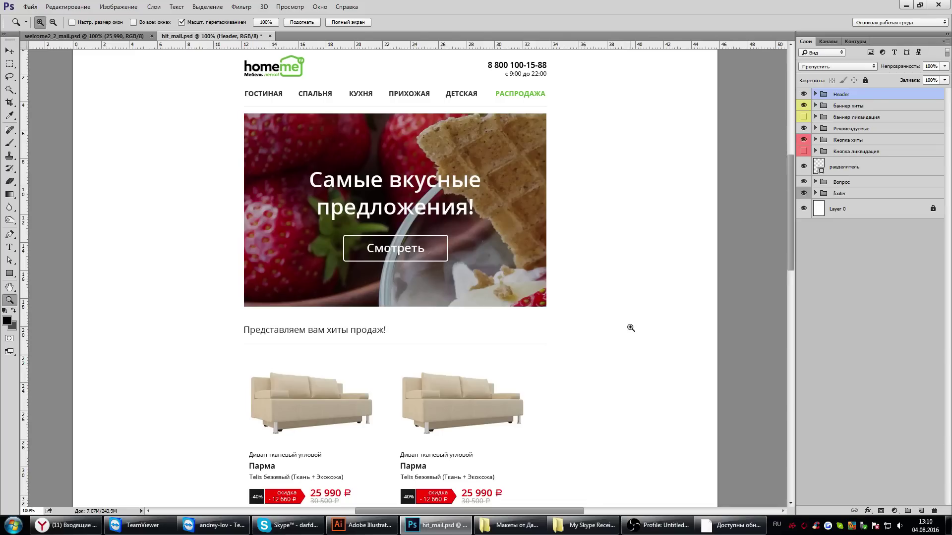
Step: Fit the whole hit_mail.psd newsletter in the window with Ctrl+0
{"action": "key", "text": "ctrl+0"}
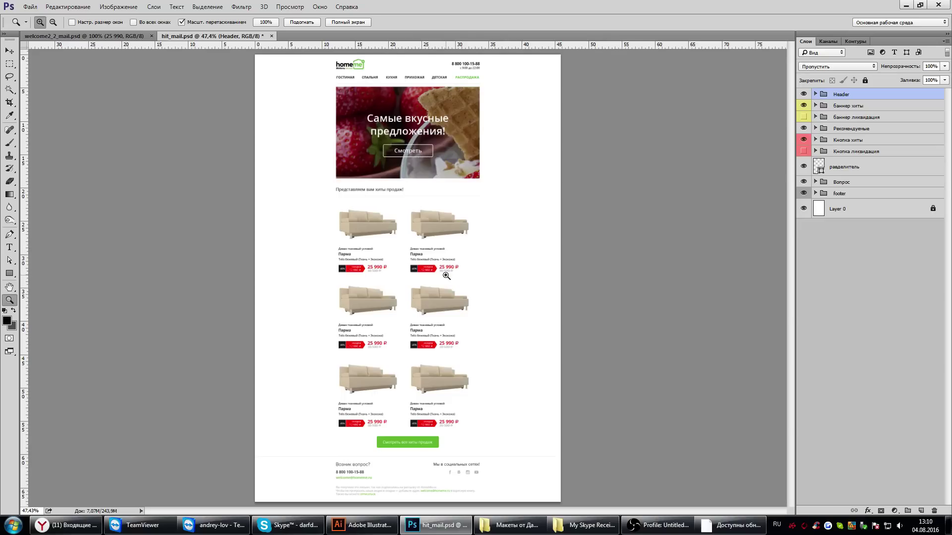
Step: Bring the welcome2_2_mail.psd reference layout to the front to compare it
{"action": "scroll", "coordinate": [501, 219], "scroll_direction": "up", "scroll_amount": 2}
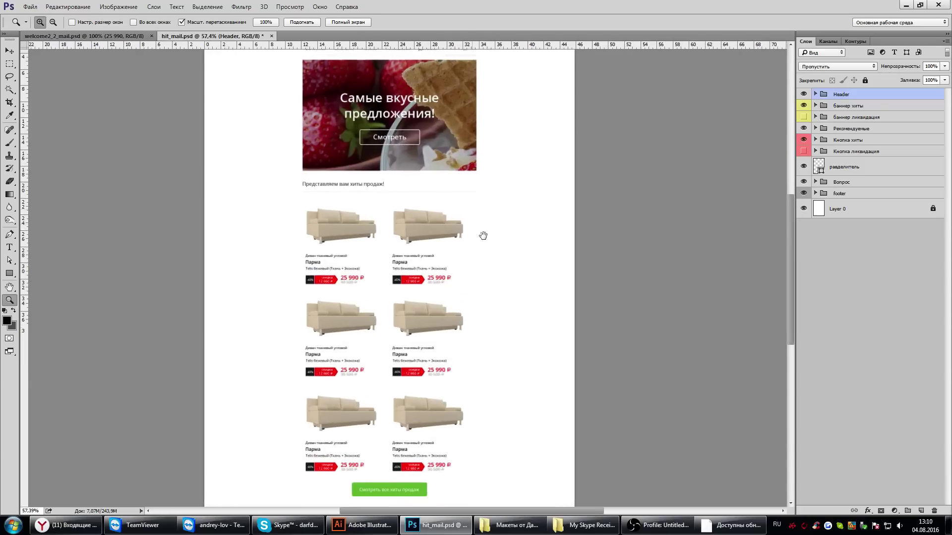
{"action": "scroll", "coordinate": [482, 236], "scroll_direction": "down", "scroll_amount": 2}
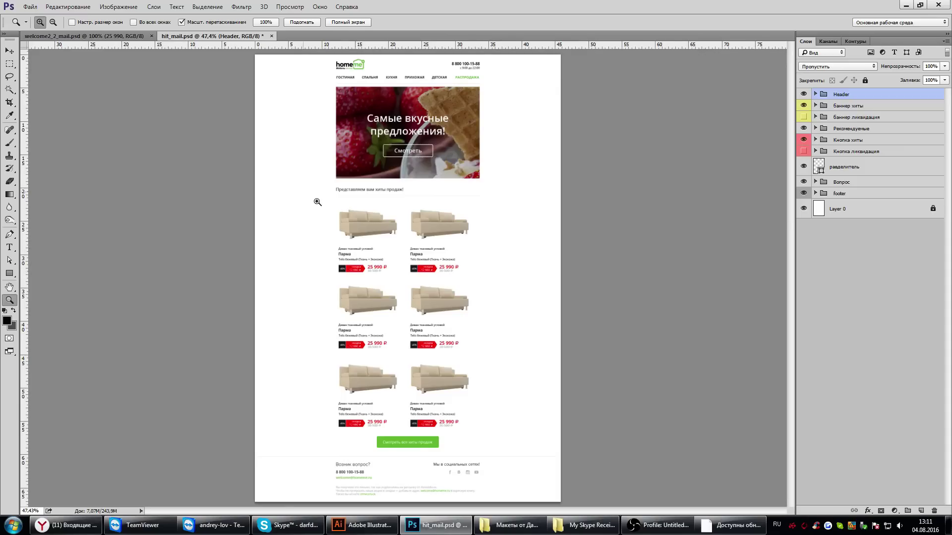
{"action": "left_click", "coordinate": [130, 38]}
{"action": "scroll", "coordinate": [399, 200], "scroll_direction": "down", "scroll_amount": 5}
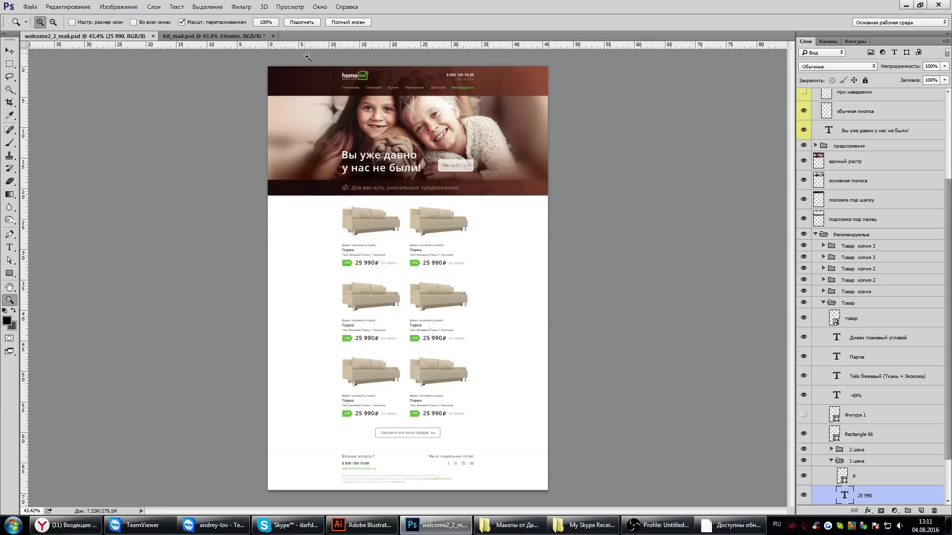
Step: Make hit_mail.psd the active document again
{"action": "left_click", "coordinate": [204, 36]}
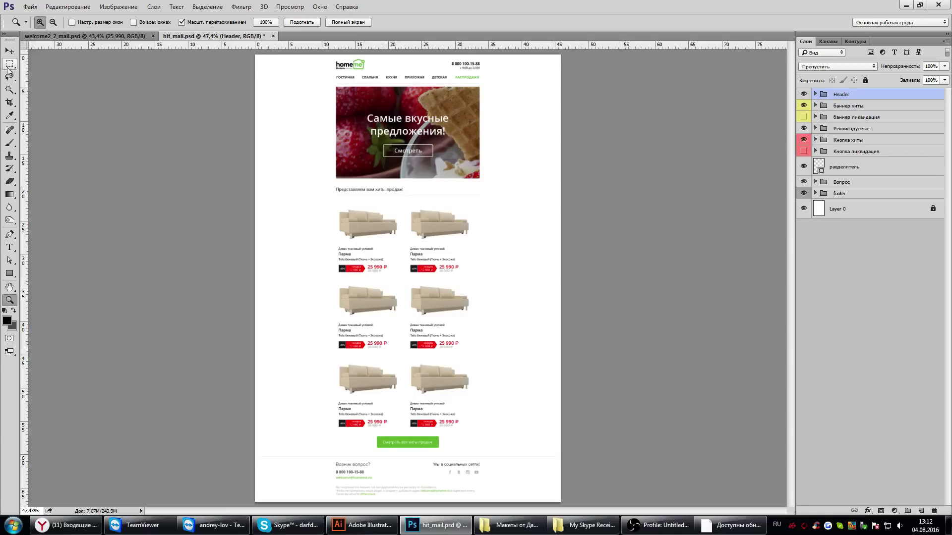
Step: Expand the banner group and clip strawberry photo Layer 210 into the banner rectangle
{"action": "left_click", "coordinate": [9, 51]}
{"action": "left_click", "coordinate": [468, 106], "text": "ctrl"}
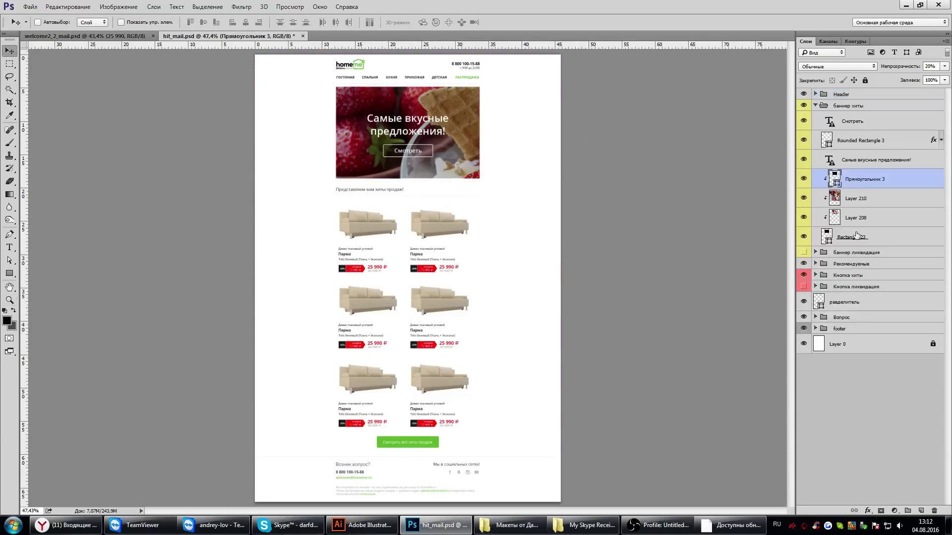
{"action": "left_click", "coordinate": [804, 179]}
{"action": "left_click", "coordinate": [804, 199]}
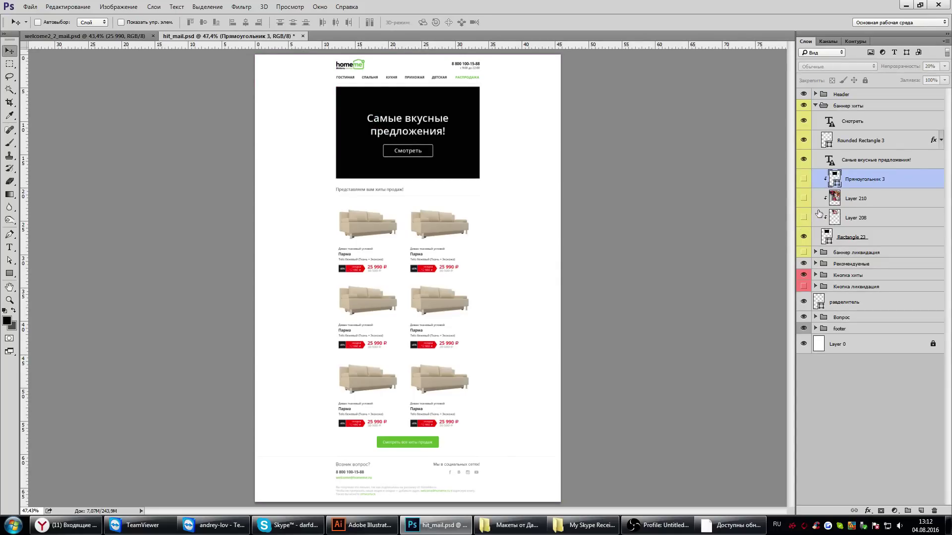
{"action": "left_click", "coordinate": [853, 199]}
{"action": "key", "text": "ctrl+comma"}
{"action": "left_click", "coordinate": [857, 207], "text": "alt"}
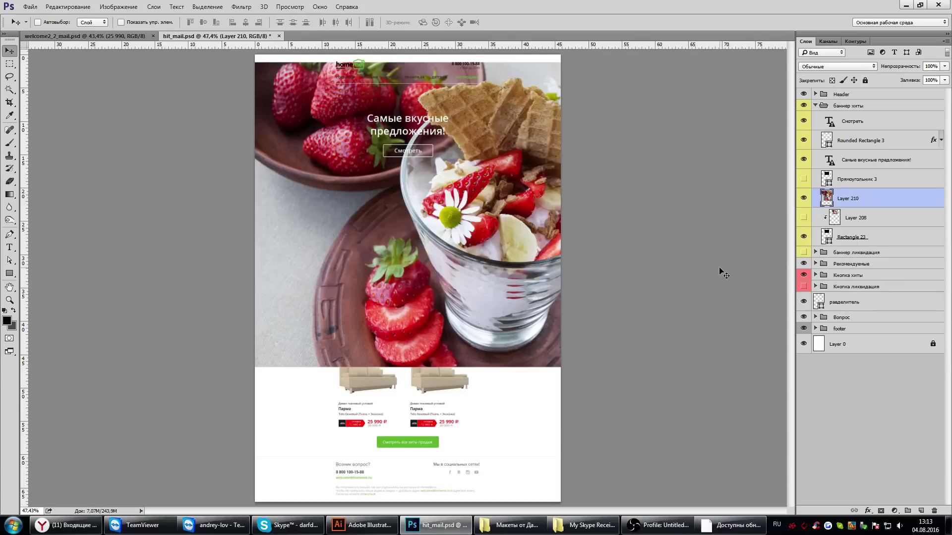
{"action": "left_click", "coordinate": [869, 208], "text": "alt"}
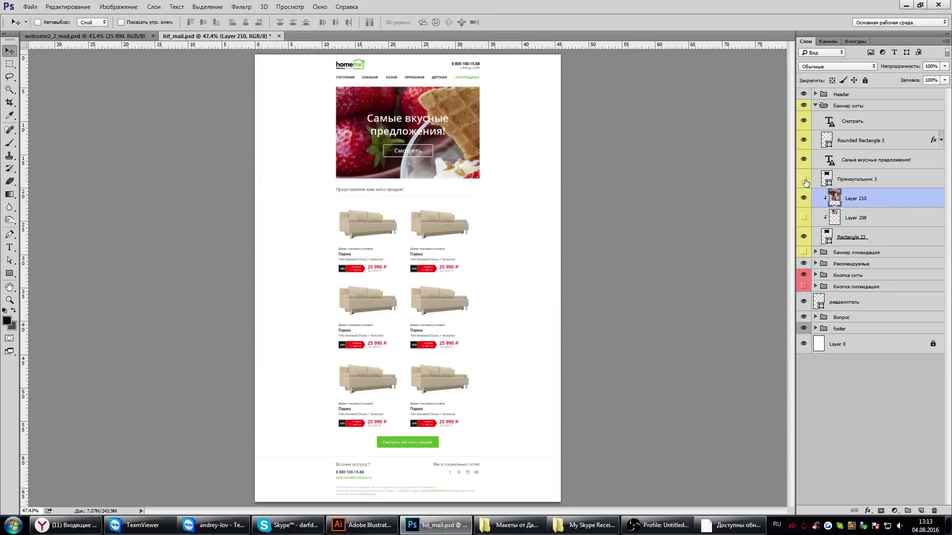
Step: Clip the dark 20% overlay Прямоугольник 3 onto the photo and hide it
{"action": "left_click_drag", "start_coordinate": [856, 183], "coordinate": [867, 186]}
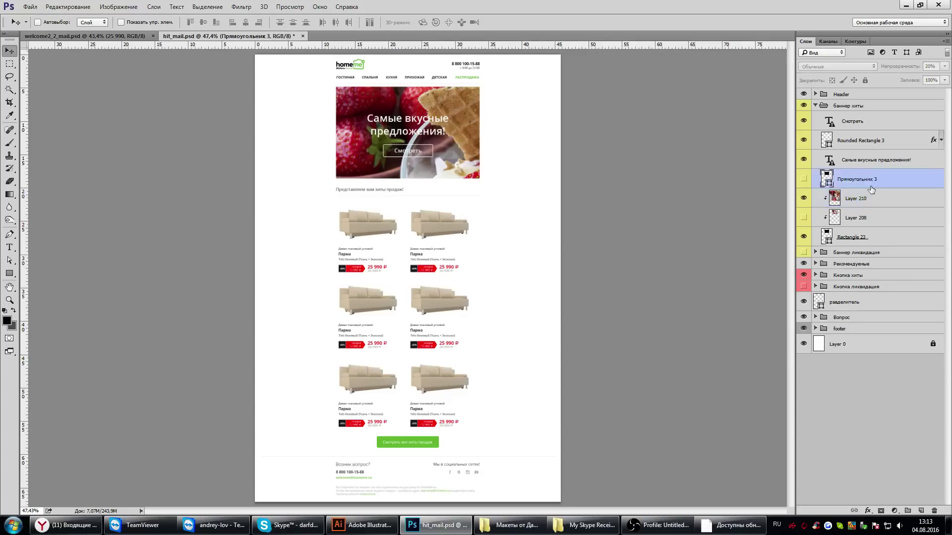
{"action": "left_click", "coordinate": [868, 187], "text": "alt"}
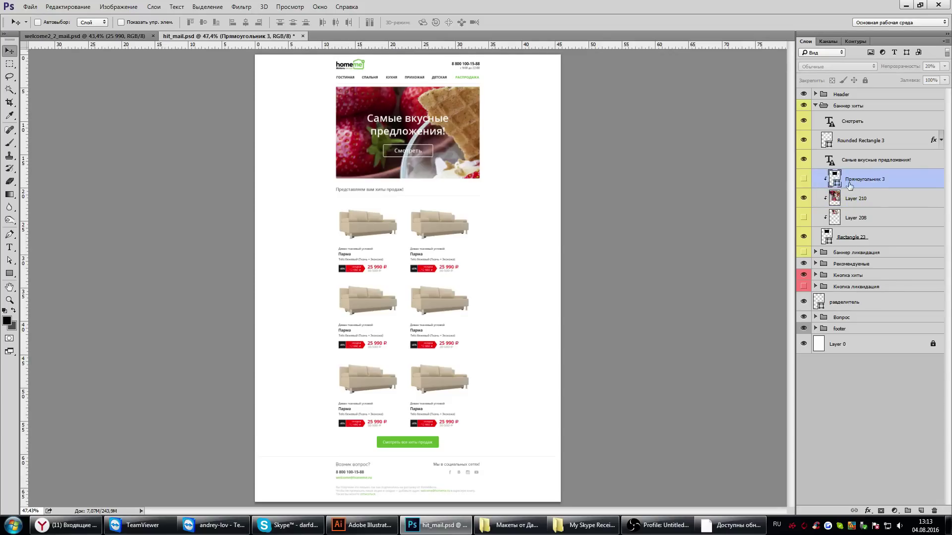
{"action": "left_click", "coordinate": [803, 179]}
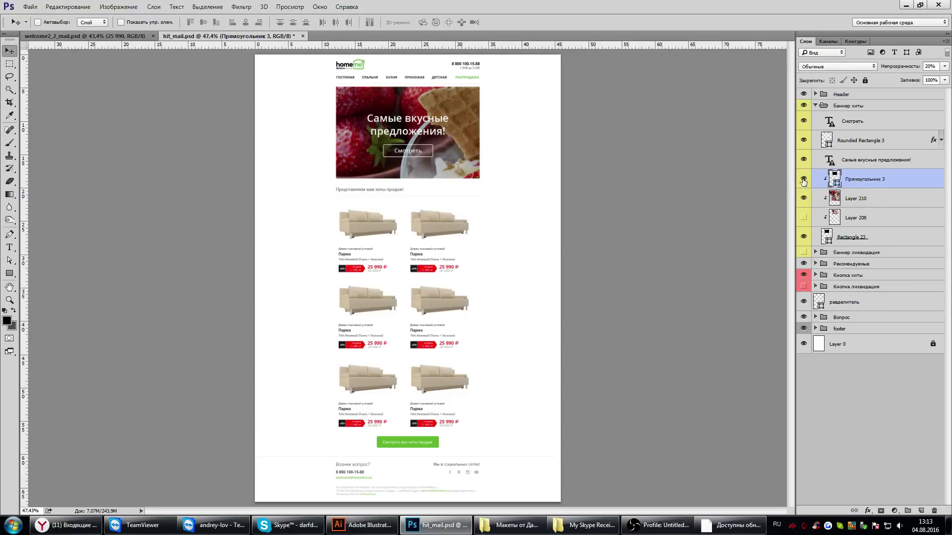
{"action": "left_click", "coordinate": [803, 179]}
{"action": "left_click", "coordinate": [862, 198]}
{"action": "left_click", "coordinate": [896, 514]}
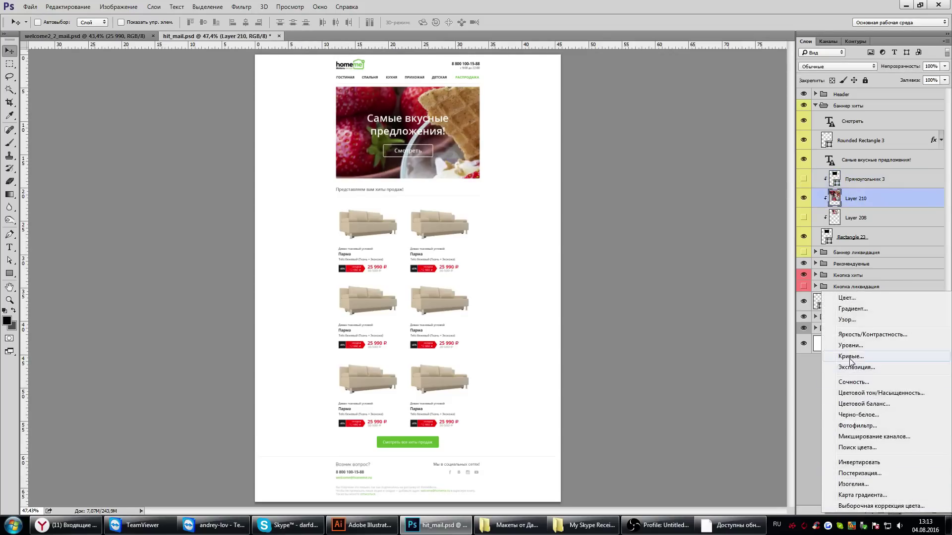
Step: Add a Curves layer lowering highlights to output 157, then duplicate Layer 210
{"action": "left_click", "coordinate": [908, 367]}
{"action": "left_click_drag", "start_coordinate": [864, 228], "coordinate": [874, 278]}
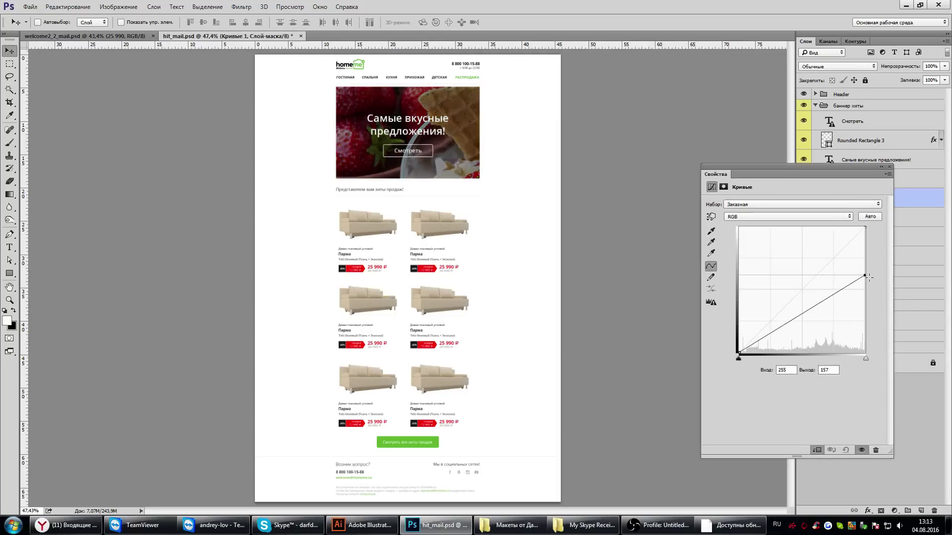
{"action": "left_click", "coordinate": [890, 166]}
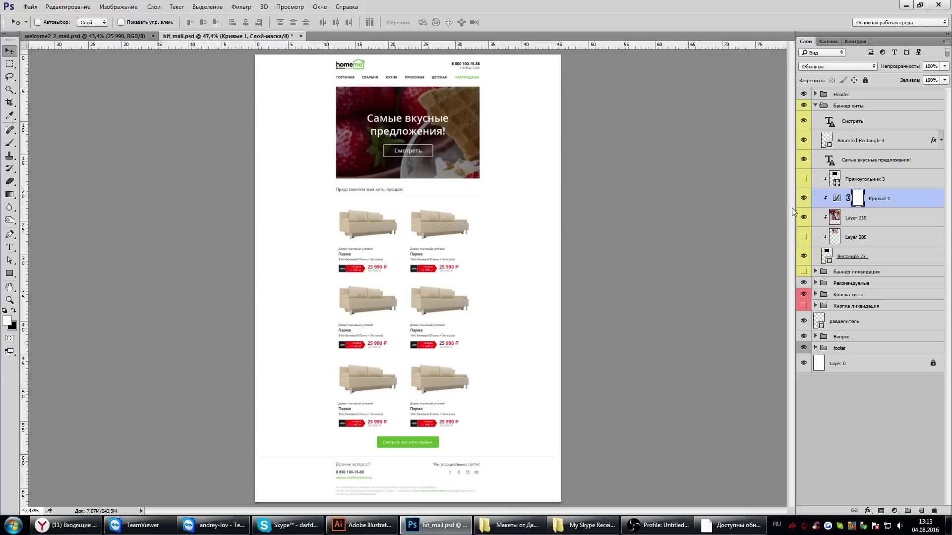
{"action": "left_click_drag", "start_coordinate": [850, 218], "coordinate": [885, 218]}
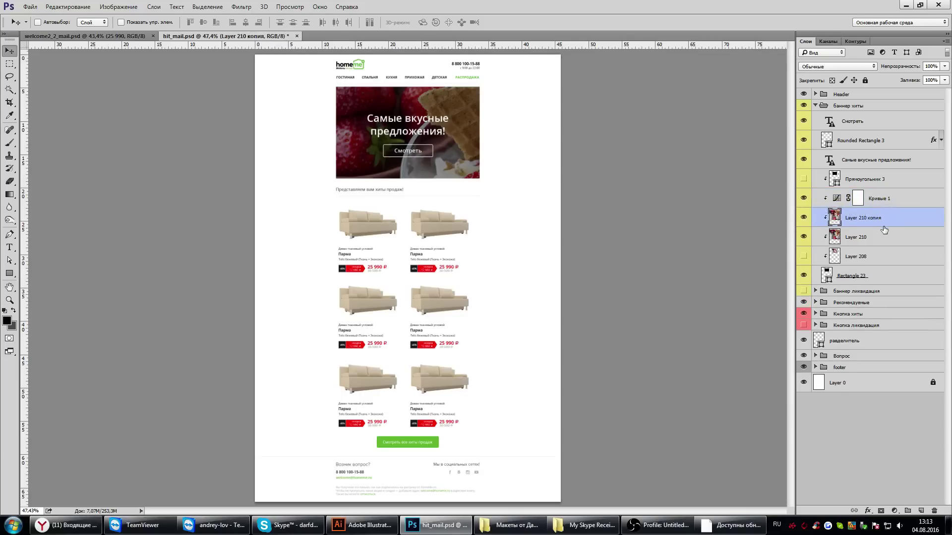
Step: Apply a Gaussian Blur of radius 3,5 pixels to Layer 210 копия
{"action": "left_click", "coordinate": [238, 8]}
{"action": "mouse_move", "coordinate": [251, 154]}
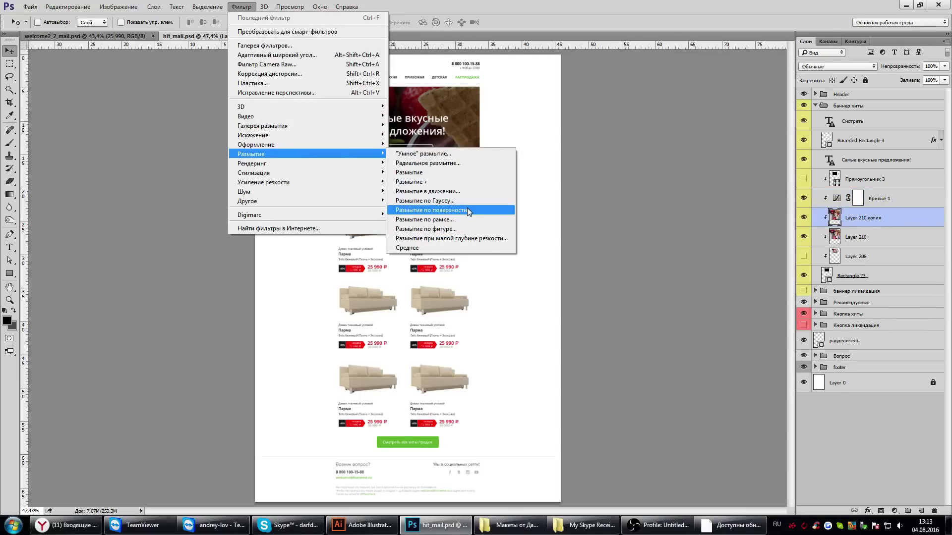
{"action": "left_click", "coordinate": [459, 201]}
{"action": "left_click_drag", "start_coordinate": [676, 373], "coordinate": [651, 371]}
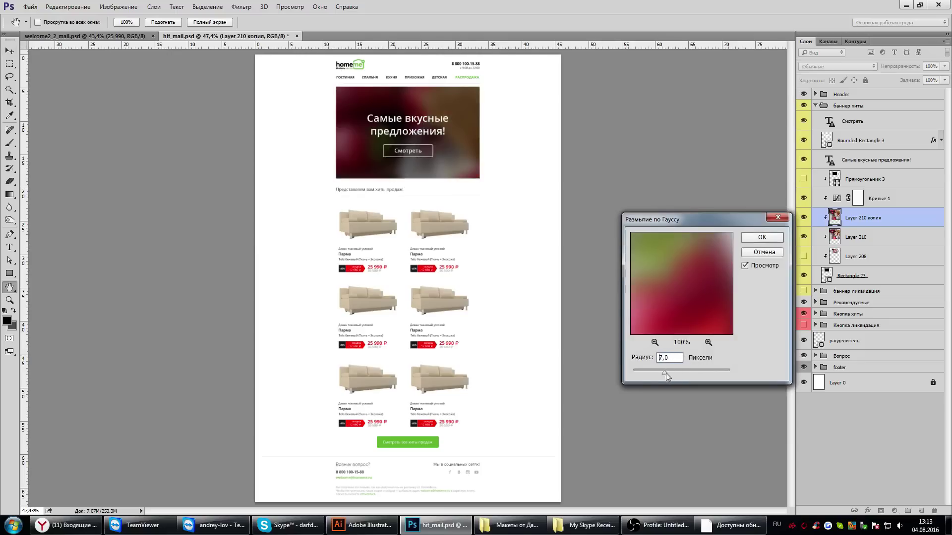
{"action": "left_click", "coordinate": [760, 238]}
Step: Inspect the blurred banner at 100% zoom, then fit the page on screen
{"action": "key", "text": "v"}
{"action": "scroll", "coordinate": [453, 122], "scroll_direction": "up", "scroll_amount": 2, "text": "alt"}
{"action": "scroll", "coordinate": [436, 134], "scroll_direction": "up", "scroll_amount": 2, "text": "alt"}
{"action": "scroll", "coordinate": [436, 134], "scroll_direction": "up", "scroll_amount": 1, "text": "alt"}
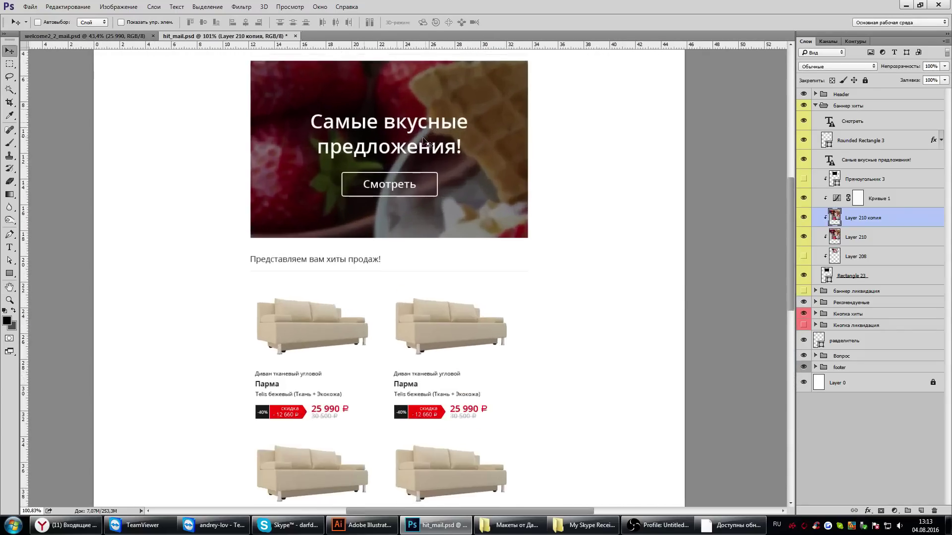
{"action": "scroll", "coordinate": [436, 134], "scroll_direction": "up", "scroll_amount": 1, "text": "alt"}
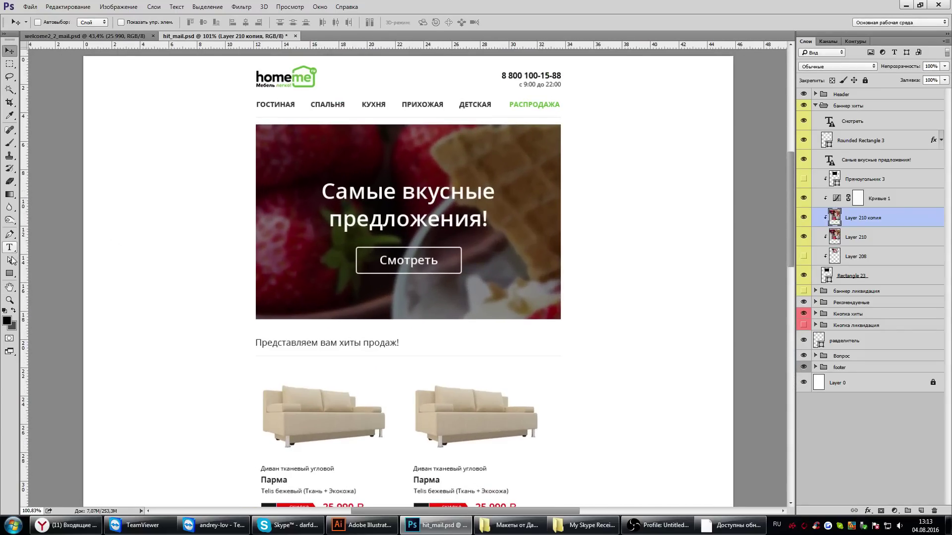
{"action": "left_click", "coordinate": [9, 300]}
{"action": "right_click", "coordinate": [397, 264]}
{"action": "left_click", "coordinate": [412, 282]}
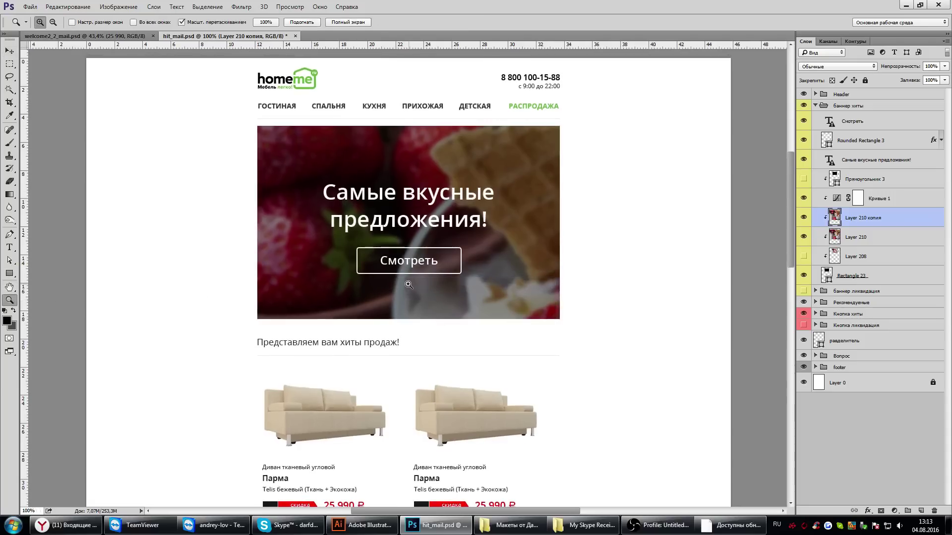
{"action": "key", "text": "ctrl+0"}
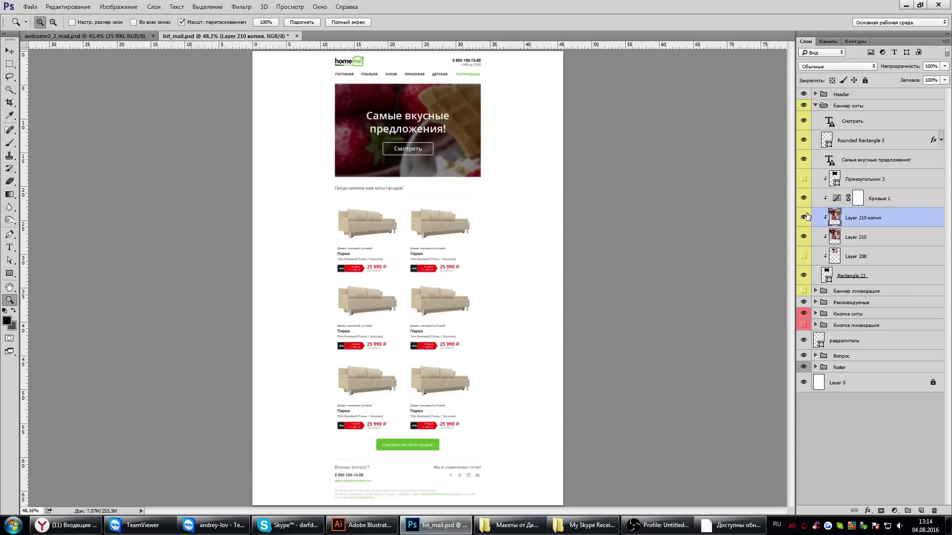
Step: Unclip Layer 210 and hide Layer 210, its blurred copy and Rectangle 23
{"action": "left_click_drag", "start_coordinate": [806, 217], "coordinate": [804, 237]}
{"action": "left_click", "coordinate": [804, 256]}
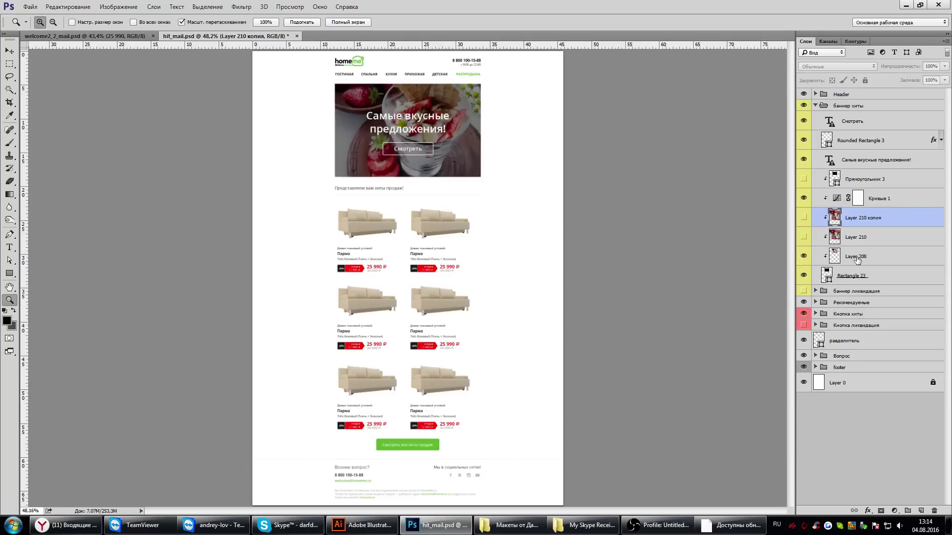
{"action": "left_click", "coordinate": [804, 237]}
{"action": "left_click", "coordinate": [864, 243]}
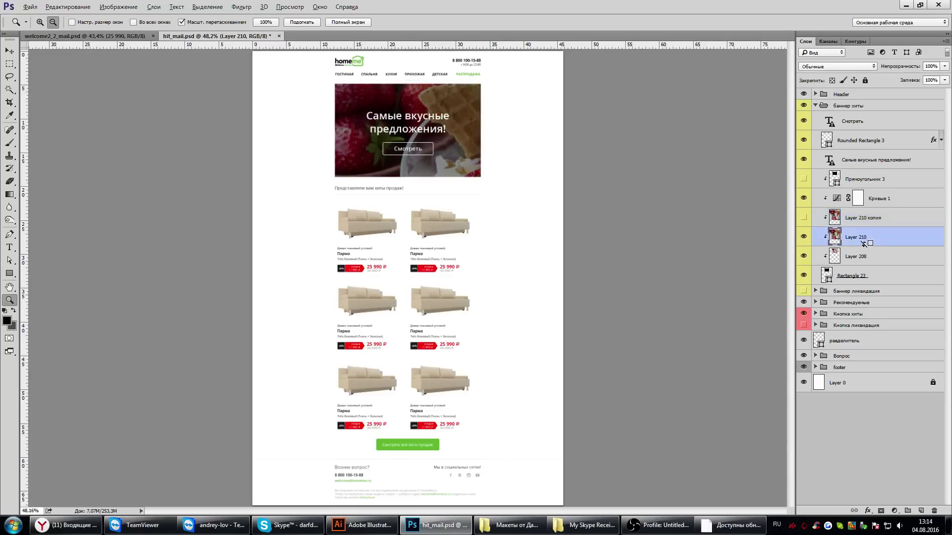
{"action": "left_click", "coordinate": [803, 198]}
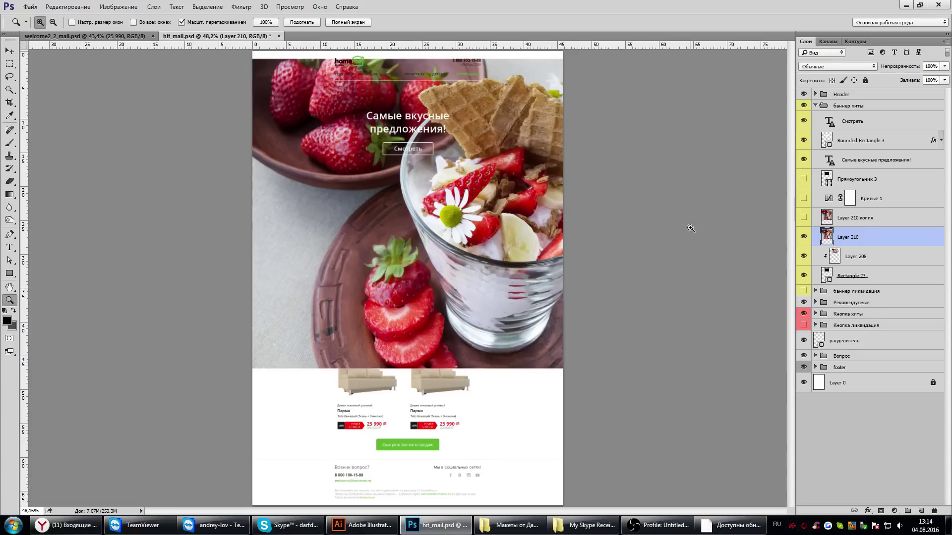
{"action": "left_click", "coordinate": [804, 236]}
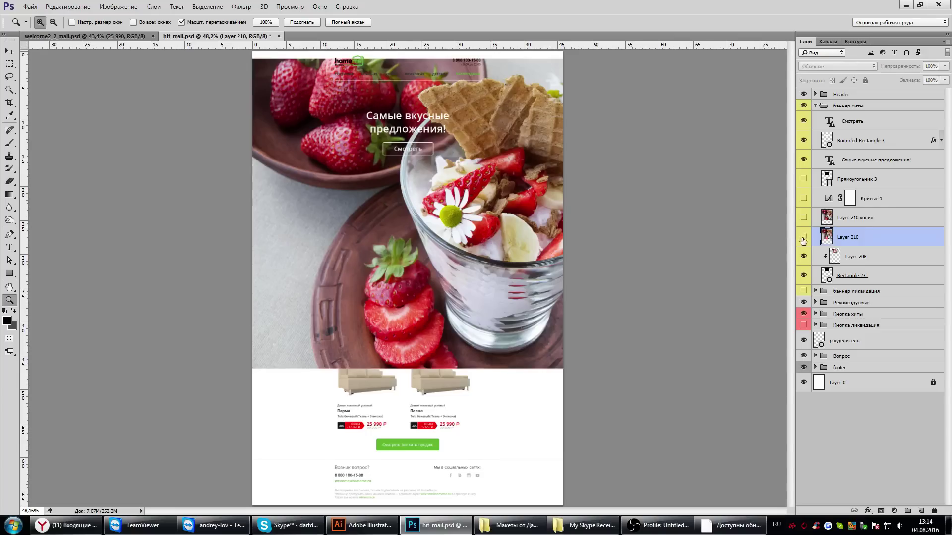
{"action": "left_click", "coordinate": [803, 276]}
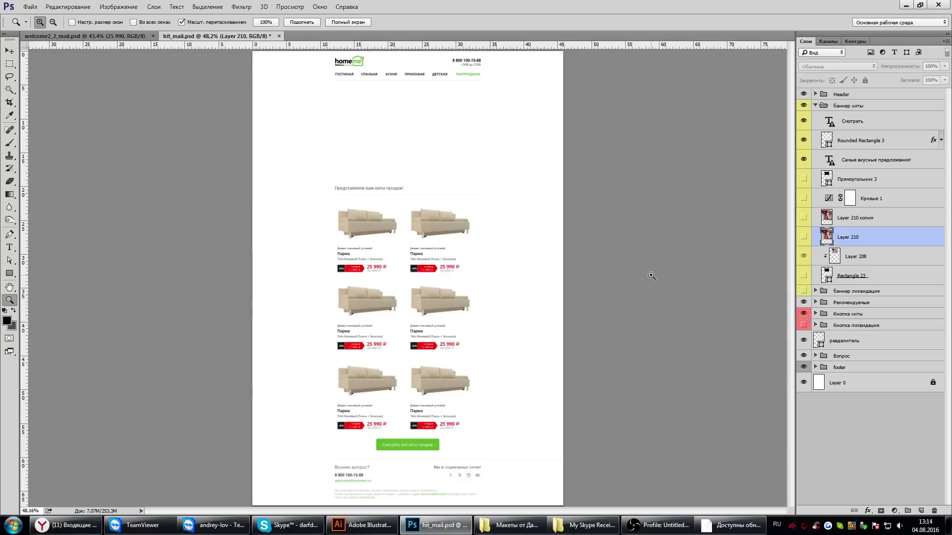
Step: Review the welcome2_2_mail reference at 100%, including the product cards, then fit it on screen
{"action": "left_click", "coordinate": [84, 36]}
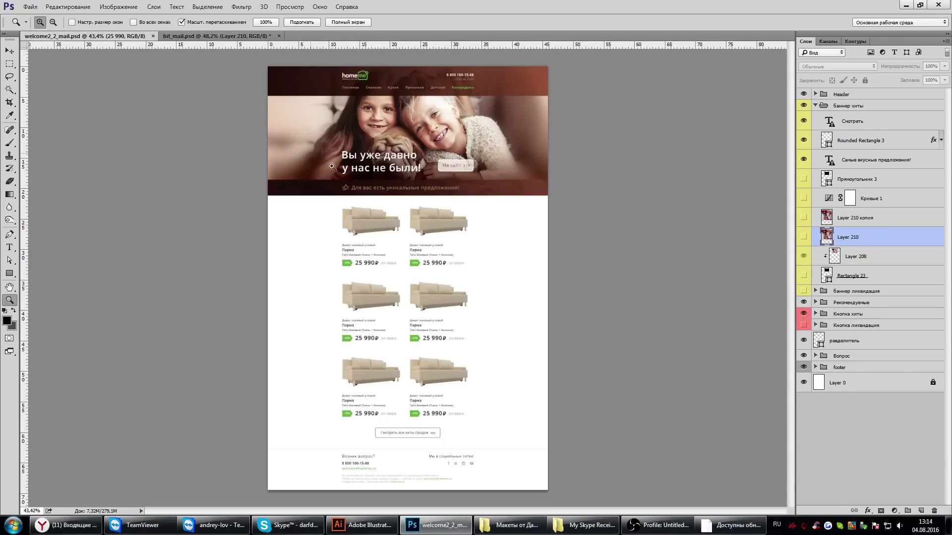
{"action": "right_click", "coordinate": [413, 159]}
{"action": "left_click", "coordinate": [439, 168]}
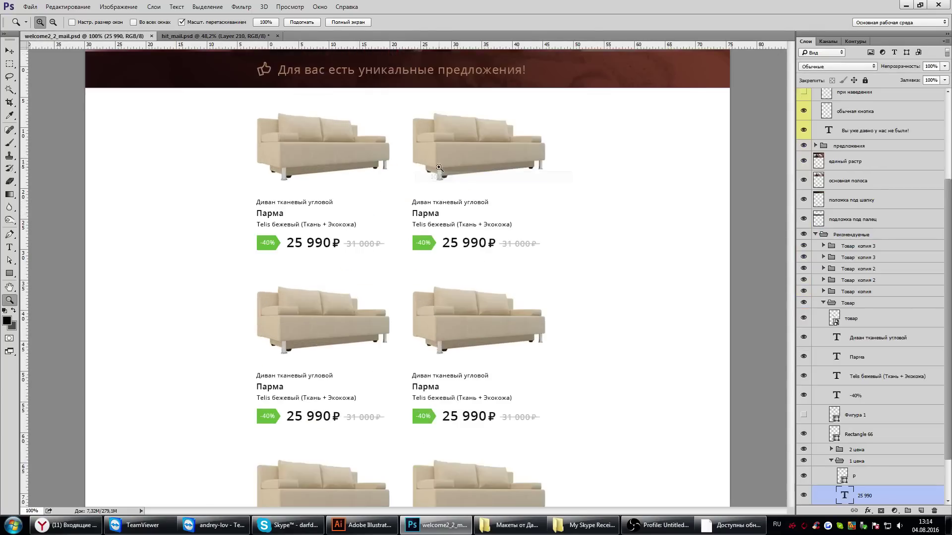
{"action": "scroll", "coordinate": [442, 379], "scroll_direction": "down", "scroll_amount": 2}
{"action": "scroll", "coordinate": [439, 369], "scroll_direction": "down", "scroll_amount": 2}
{"action": "scroll", "coordinate": [435, 361], "scroll_direction": "down", "scroll_amount": 2}
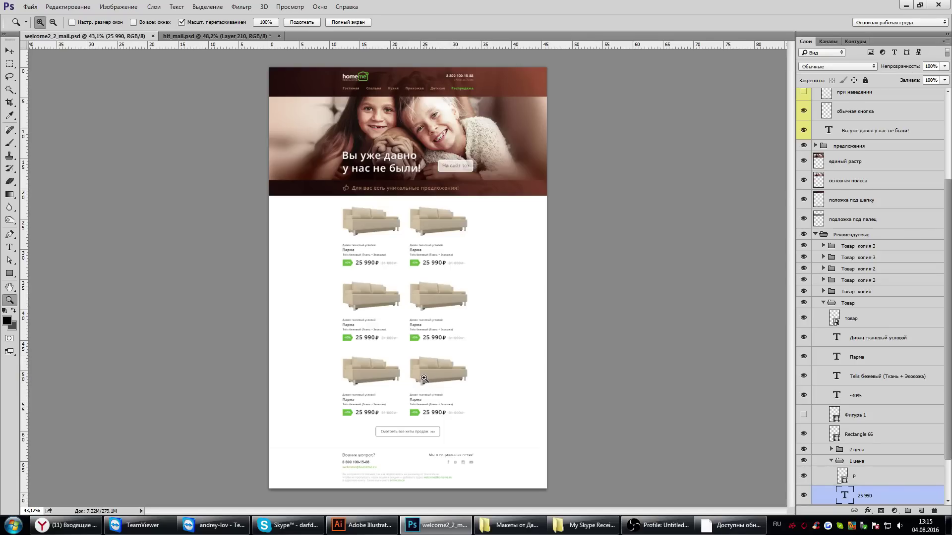
{"action": "left_click", "coordinate": [484, 252]}
{"action": "key", "text": "ctrl+0"}
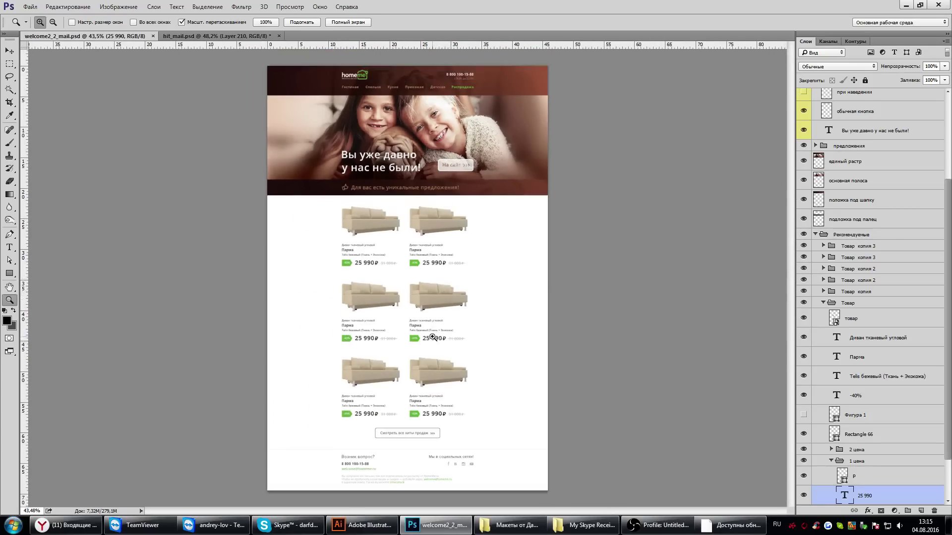
Step: Inspect the header and banner at actual size, then add a new empty layer at the top
{"action": "left_click", "coordinate": [459, 160]}
{"action": "right_click", "coordinate": [437, 158]}
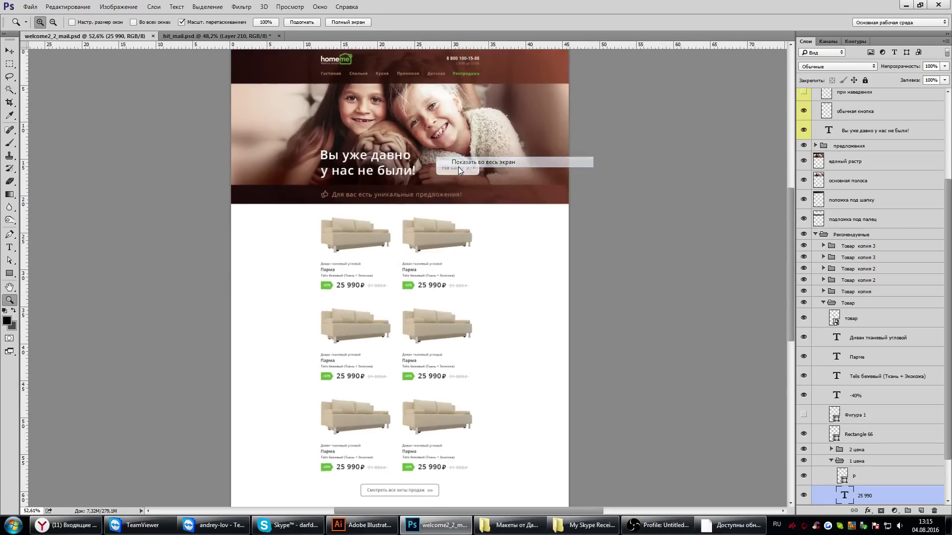
{"action": "left_click", "coordinate": [466, 174]}
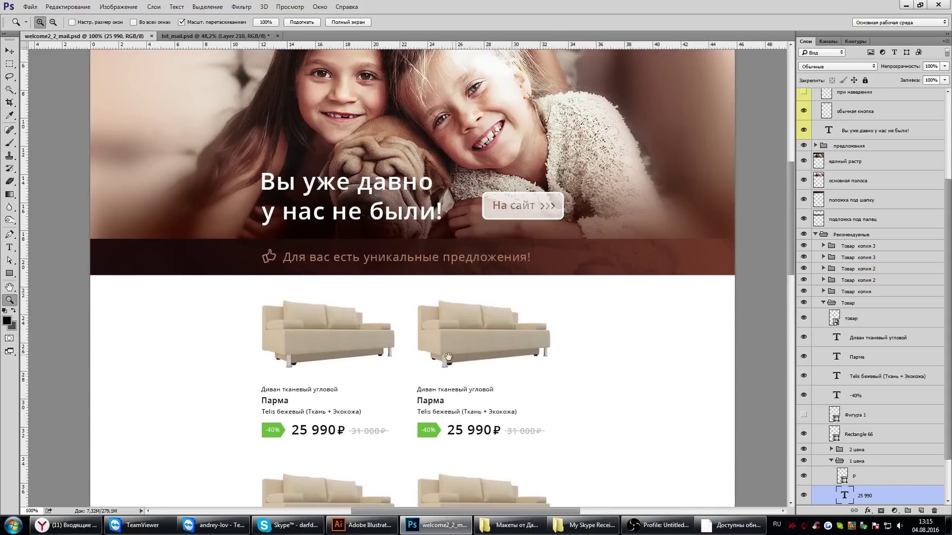
{"action": "left_click_drag", "start_coordinate": [448, 356], "coordinate": [449, 440]}
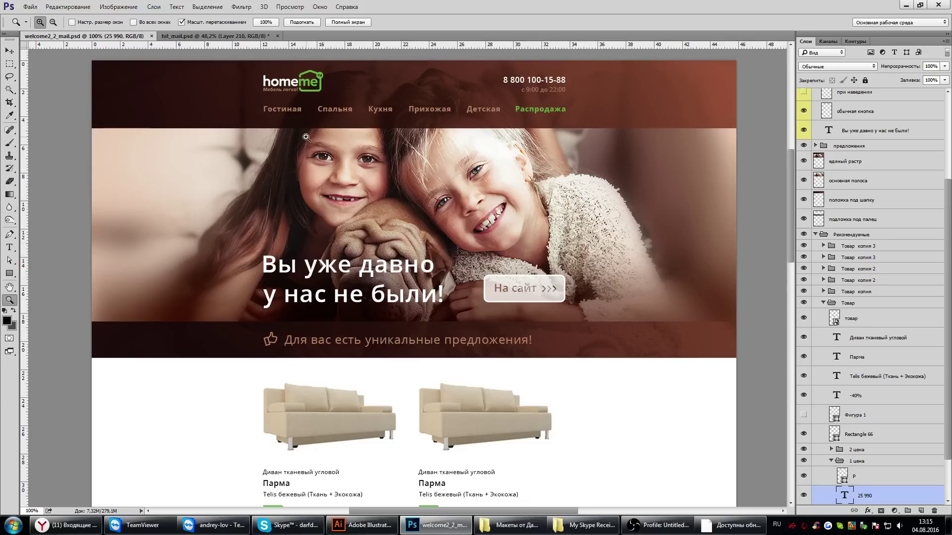
{"action": "mouse_move", "coordinate": [323, 143]}
{"action": "left_mouse_down"}
{"action": "mouse_move", "coordinate": [350, 125]}
{"action": "mouse_move", "coordinate": [338, 133]}
{"action": "left_mouse_up"}
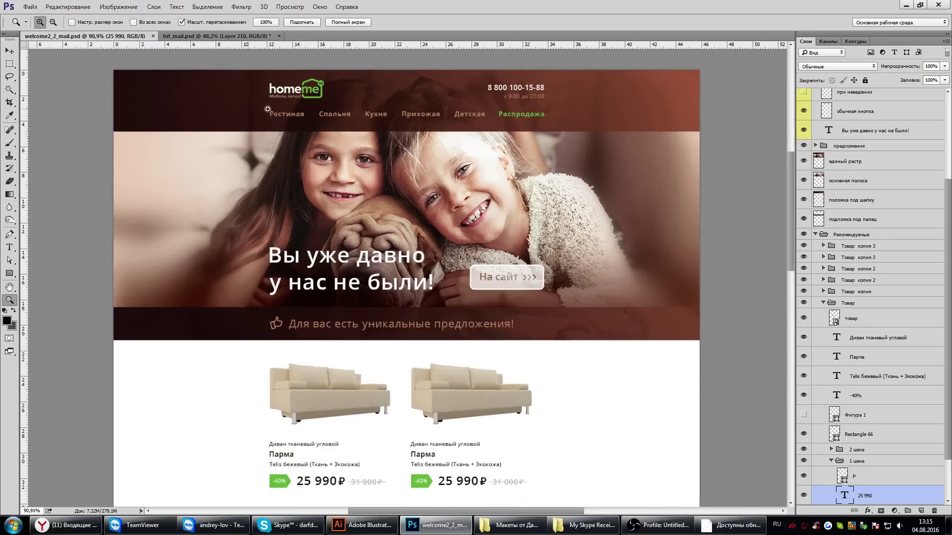
{"action": "left_click", "coordinate": [14, 273]}
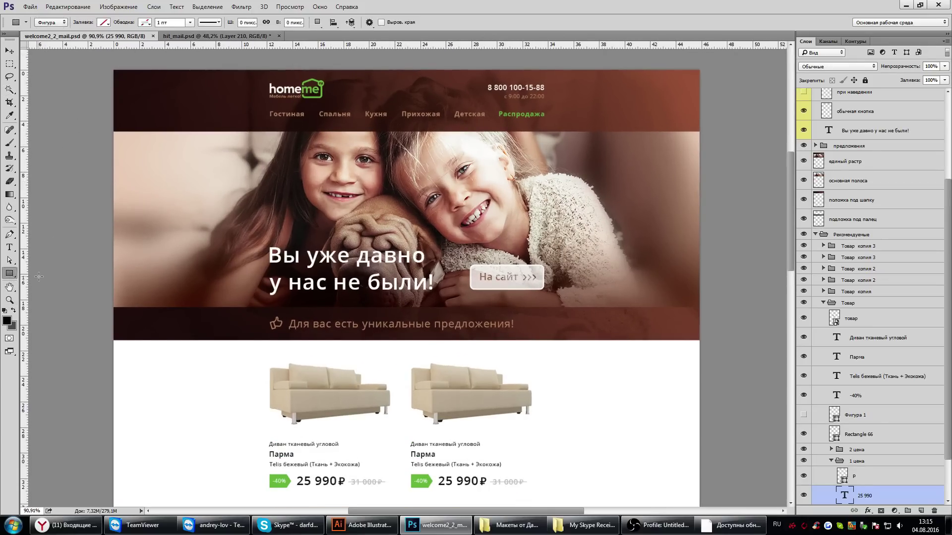
{"action": "scroll", "coordinate": [855, 149], "scroll_direction": "up", "scroll_amount": 5}
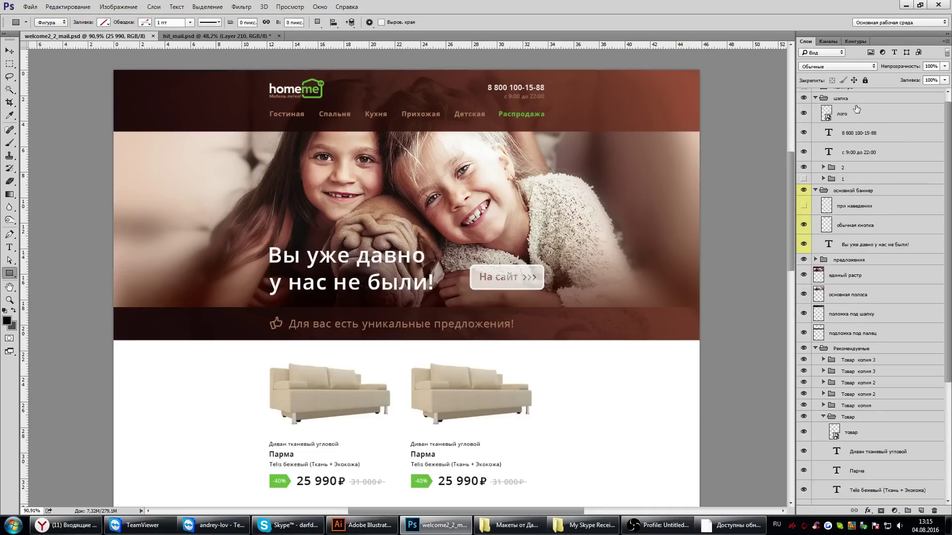
{"action": "key", "text": "ctrl+shift+alt+n"}
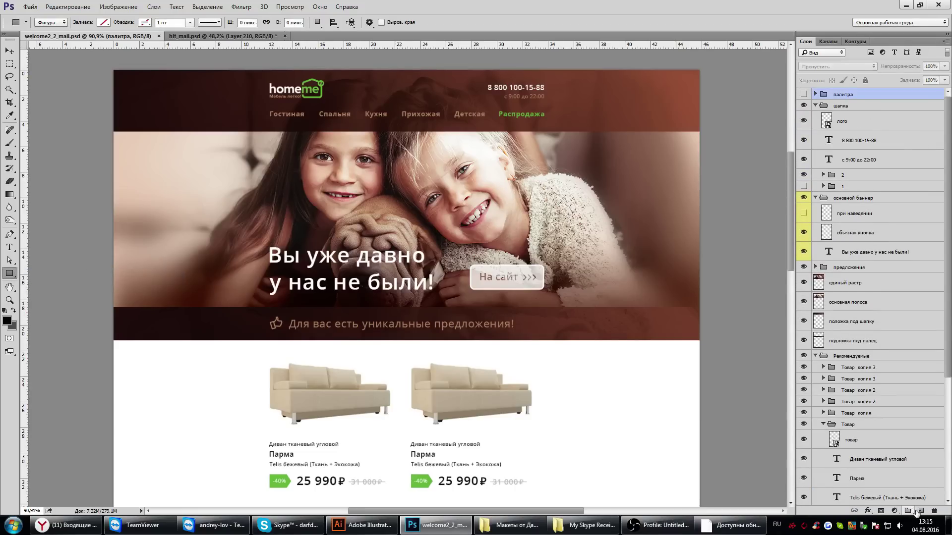
{"action": "left_click_drag", "start_coordinate": [95, 66], "coordinate": [249, 468]}
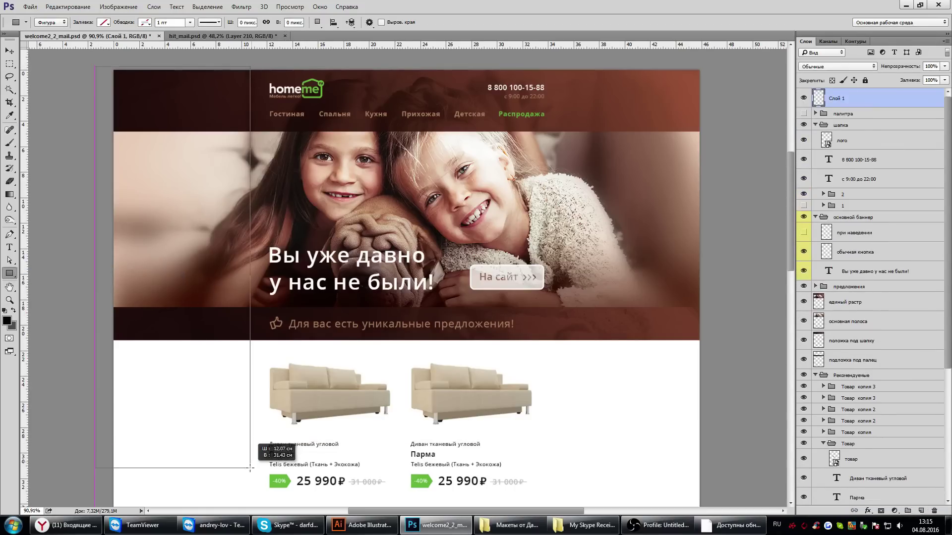
{"action": "left_click", "coordinate": [103, 22]}
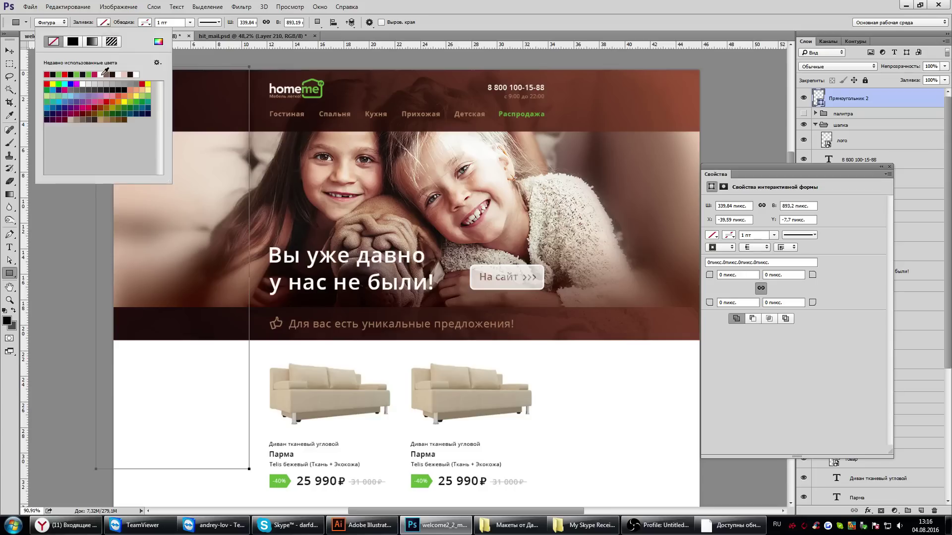
{"action": "left_click", "coordinate": [110, 75]}
{"action": "left_click", "coordinate": [889, 167]}
{"action": "key", "text": "ctrl+j"}
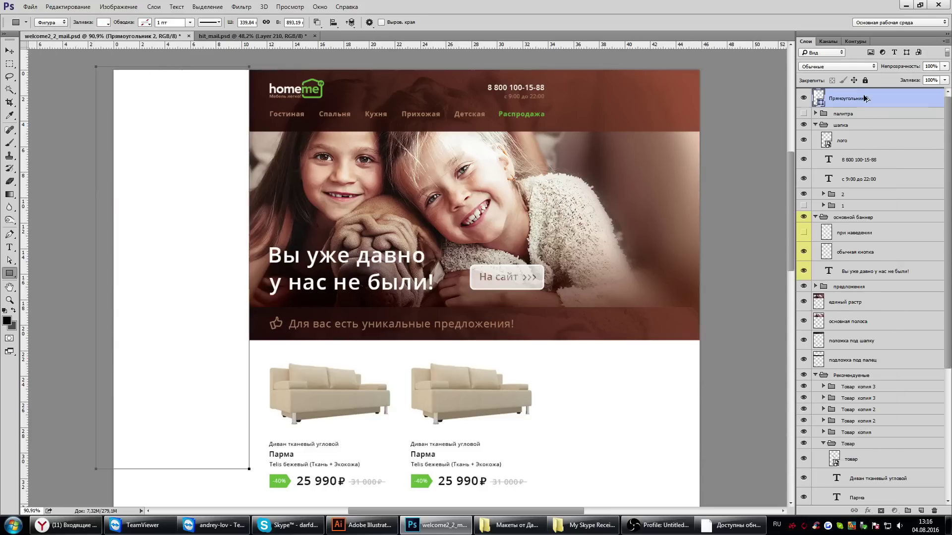
{"action": "left_click", "coordinate": [9, 51]}
{"action": "mouse_move", "coordinate": [169, 187]}
{"action": "left_mouse_down"}
{"action": "mouse_move", "coordinate": [654, 187]}
{"action": "mouse_move", "coordinate": [638, 187]}
{"action": "left_mouse_up"}
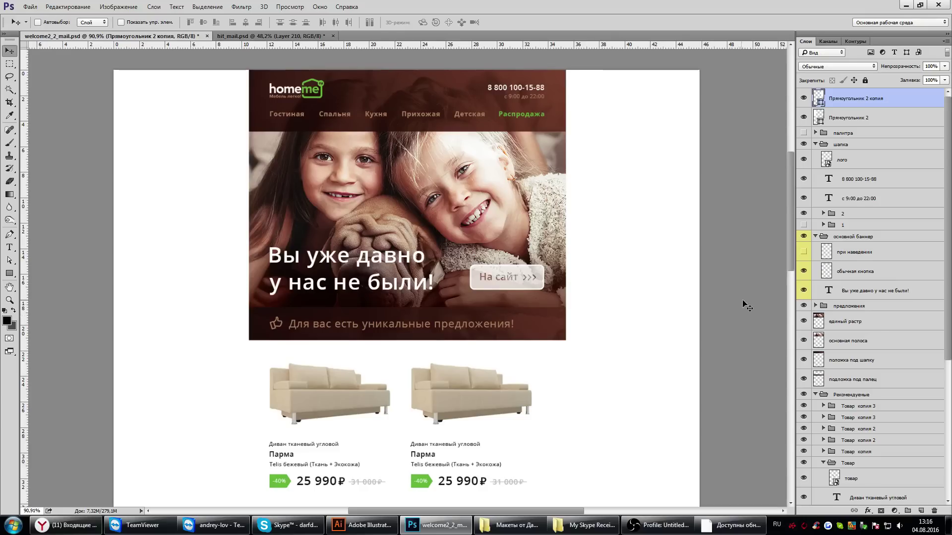
{"action": "key", "text": "Delete"}
{"action": "key", "text": "Delete"}
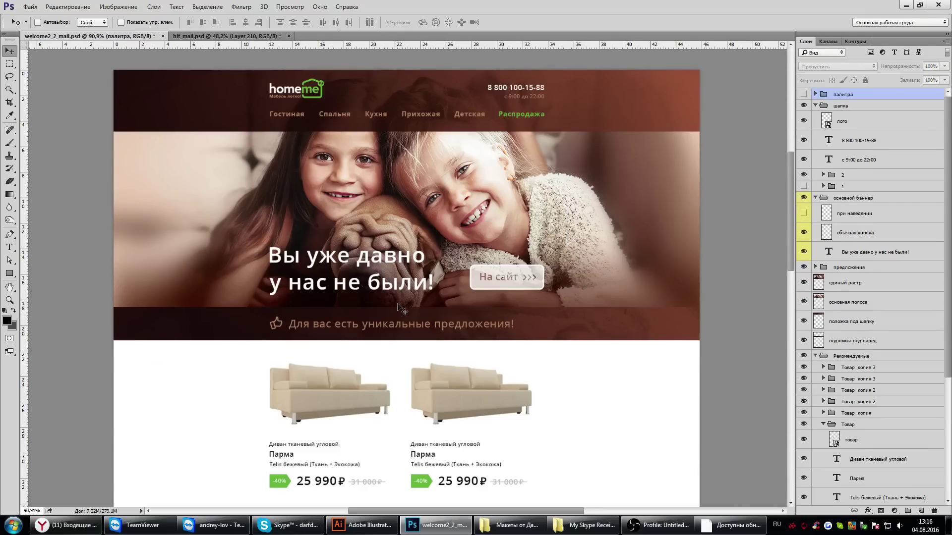
{"action": "scroll", "coordinate": [402, 309], "scroll_direction": "down", "scroll_amount": 1}
{"action": "scroll", "coordinate": [427, 306], "scroll_direction": "down", "scroll_amount": 1}
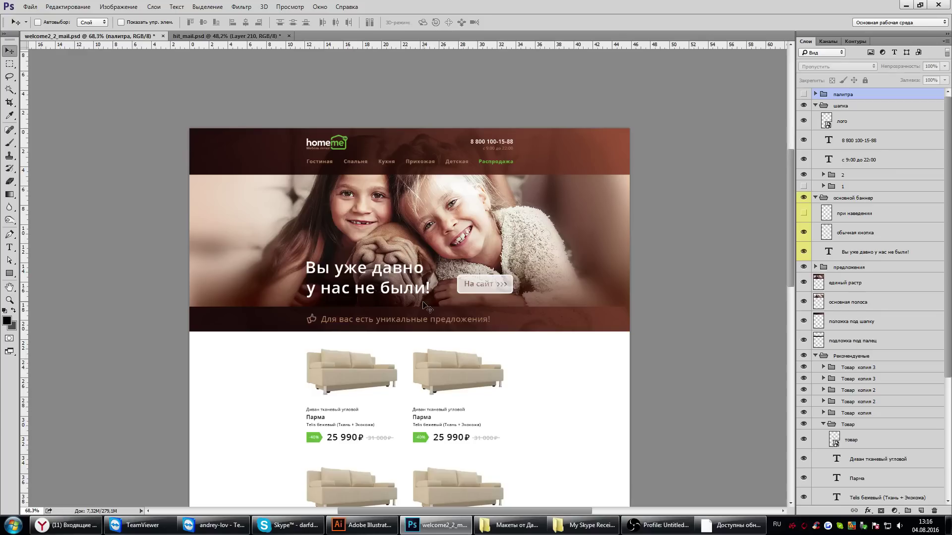
{"action": "scroll", "coordinate": [424, 306], "scroll_direction": "up", "scroll_amount": 3}
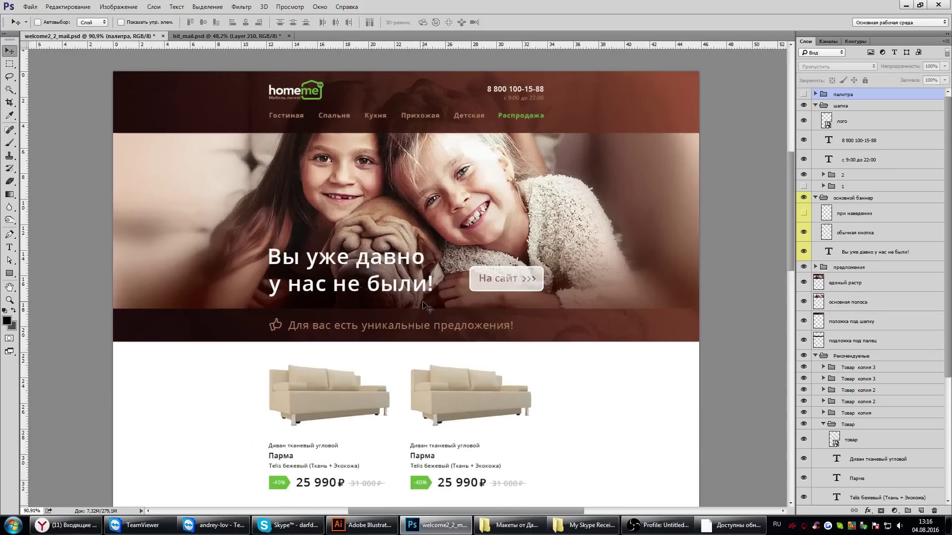
{"action": "scroll", "coordinate": [424, 305], "scroll_direction": "down", "scroll_amount": 2}
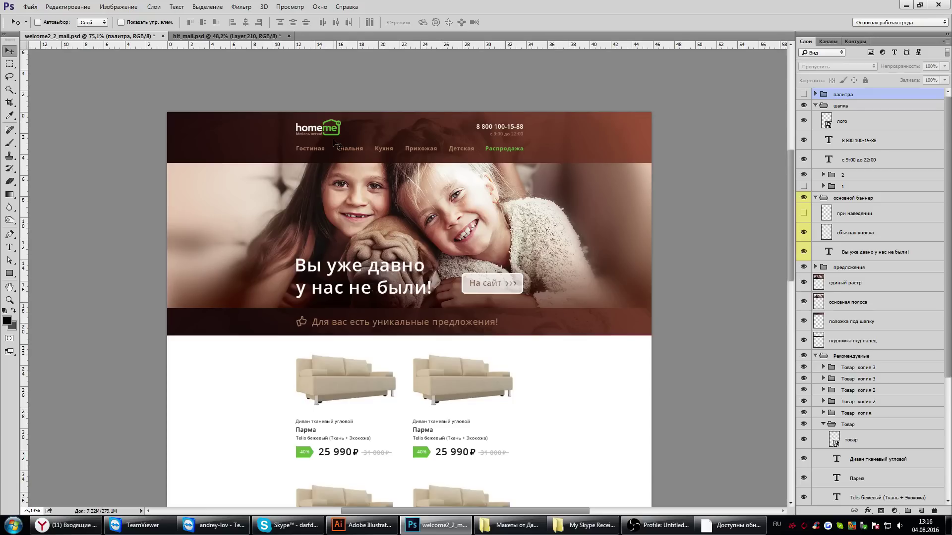
Step: In hit_mail.psd, show Rectangle 23 and clip Layer 210 and its copy into it
{"action": "left_click", "coordinate": [225, 36]}
{"action": "left_click", "coordinate": [803, 276]}
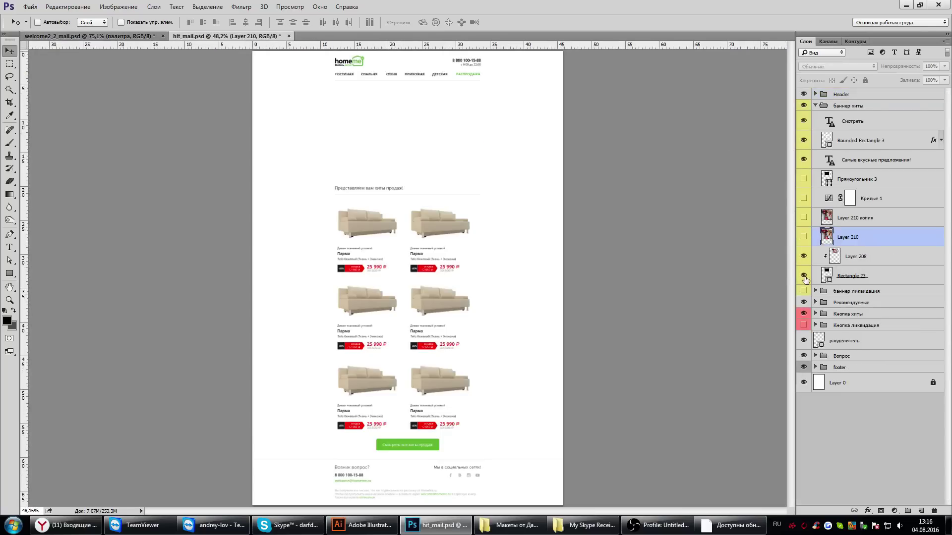
{"action": "left_click", "coordinate": [804, 237]}
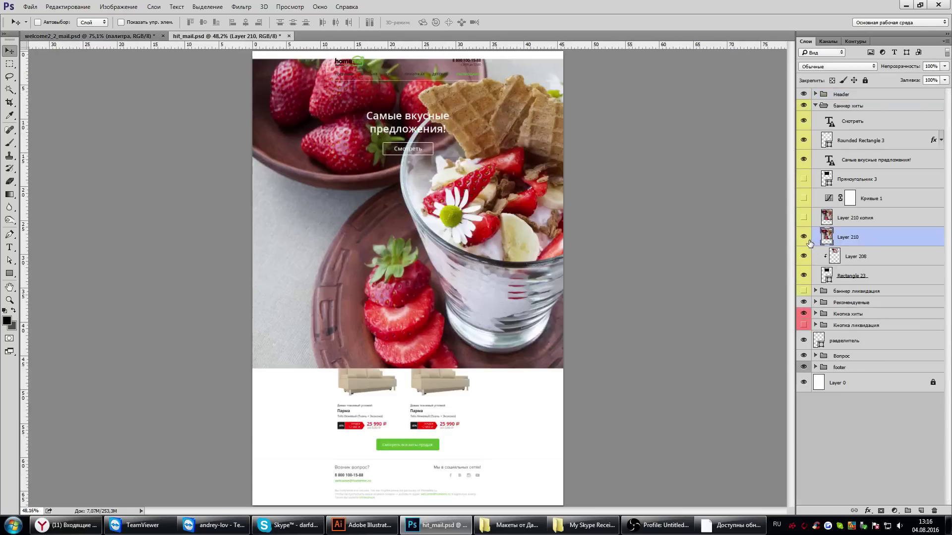
{"action": "left_click", "coordinate": [855, 246], "text": "alt"}
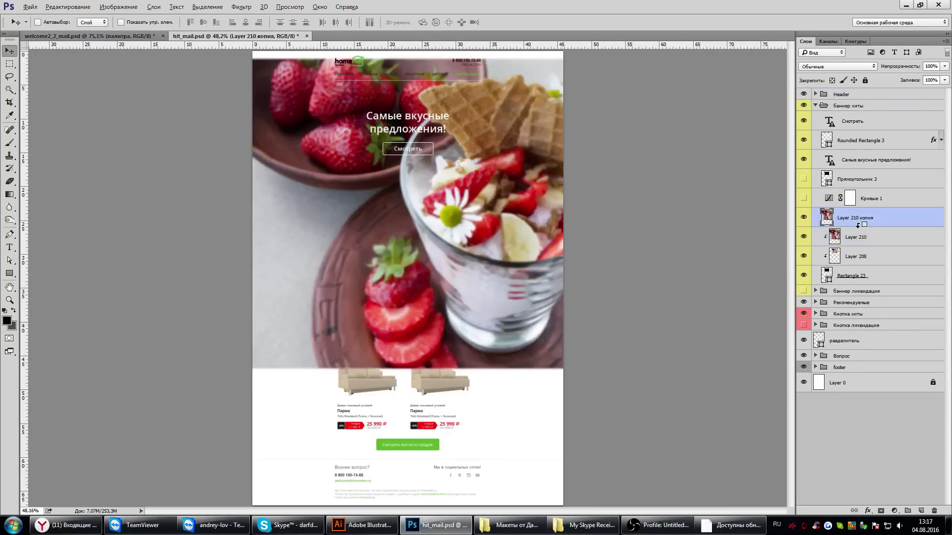
{"action": "left_click", "coordinate": [853, 227], "text": "alt"}
Step: Turn on and clip Кривые 1 and the dark overlay, then return to welcome2_2_mail.psd
{"action": "left_click", "coordinate": [804, 198]}
{"action": "left_click", "coordinate": [874, 202]}
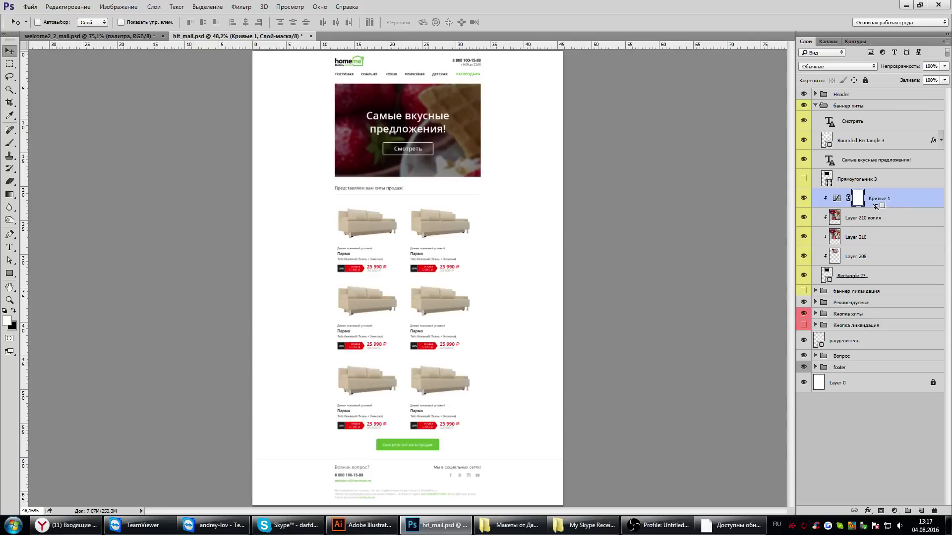
{"action": "left_click", "coordinate": [803, 179]}
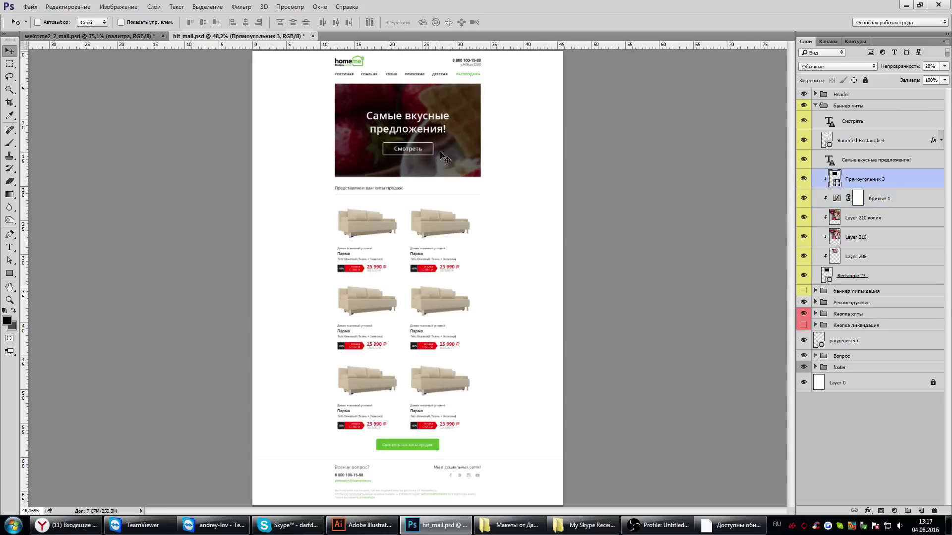
{"action": "scroll", "coordinate": [398, 120], "scroll_direction": "up", "scroll_amount": 2}
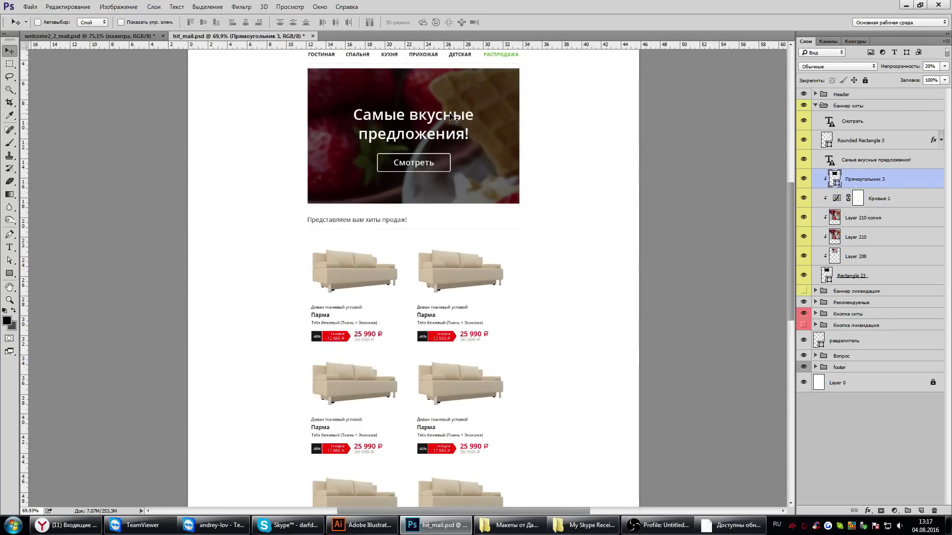
{"action": "scroll", "coordinate": [453, 118], "scroll_direction": "down", "scroll_amount": 2}
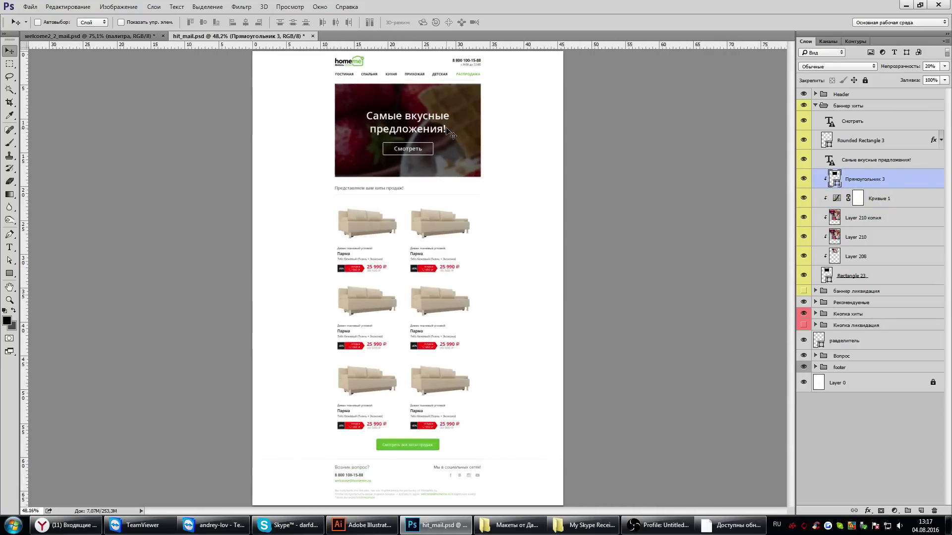
{"action": "left_click", "coordinate": [148, 38]}
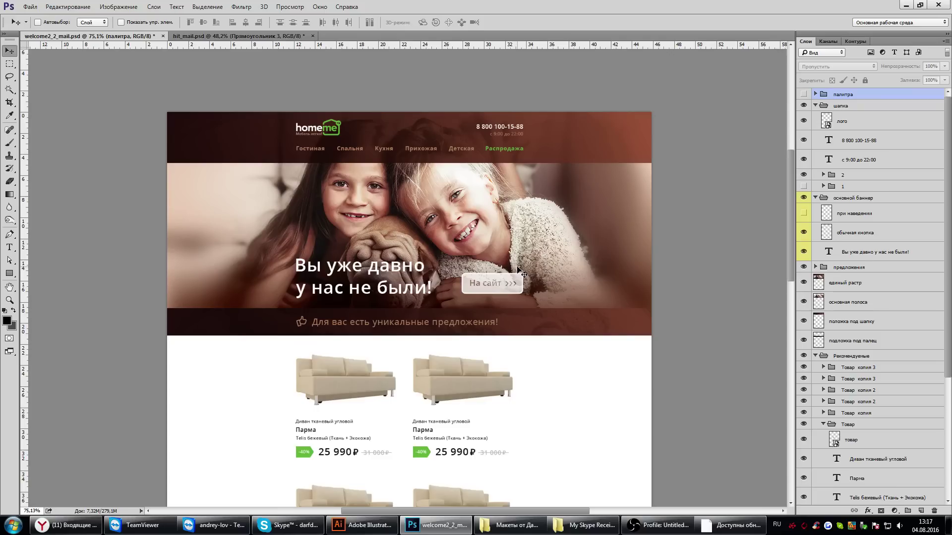
Step: Zoom around the welcome2_2_mail canvas and pan the banner and header into view
{"action": "scroll", "coordinate": [521, 272], "scroll_direction": "up", "scroll_amount": 1}
{"action": "scroll", "coordinate": [549, 263], "scroll_direction": "up", "scroll_amount": 1}
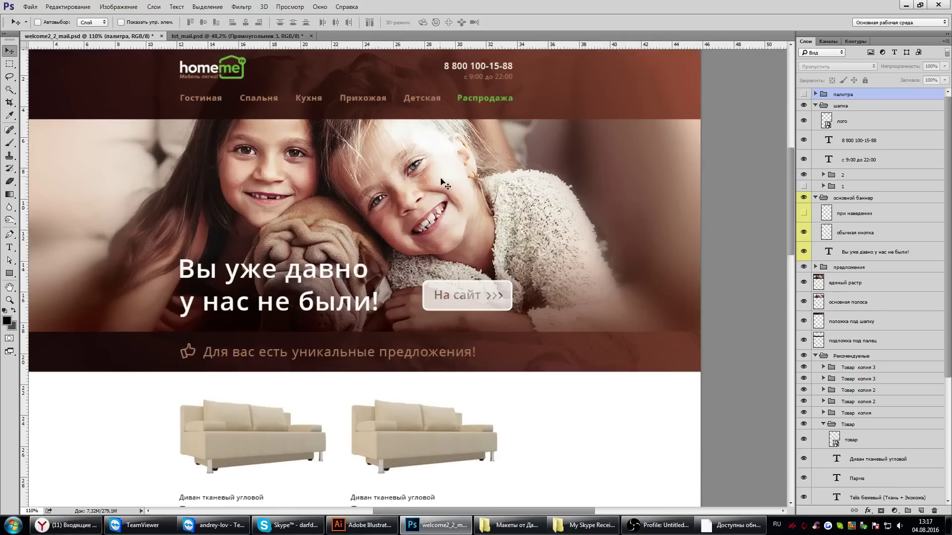
{"action": "scroll", "coordinate": [438, 161], "scroll_direction": "down", "scroll_amount": 1}
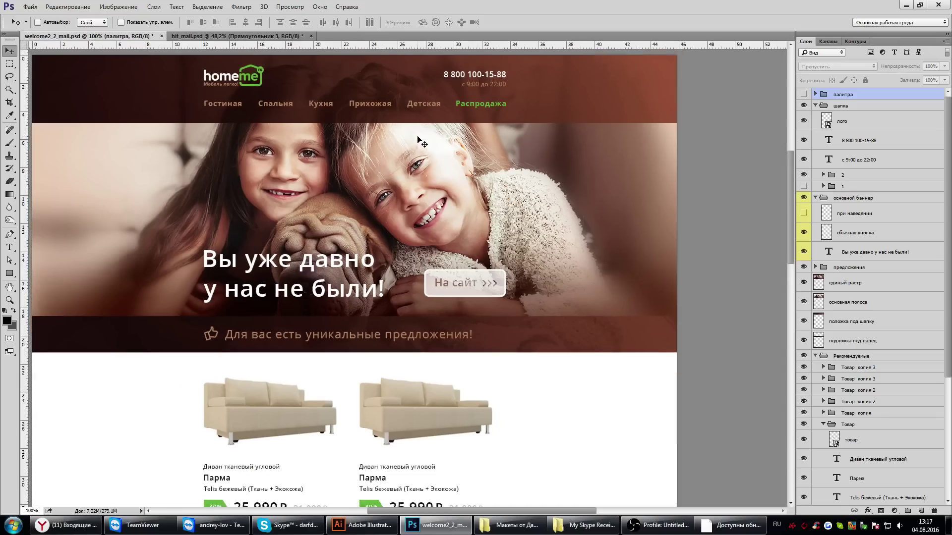
{"action": "scroll", "coordinate": [418, 141], "scroll_direction": "up", "scroll_amount": 1}
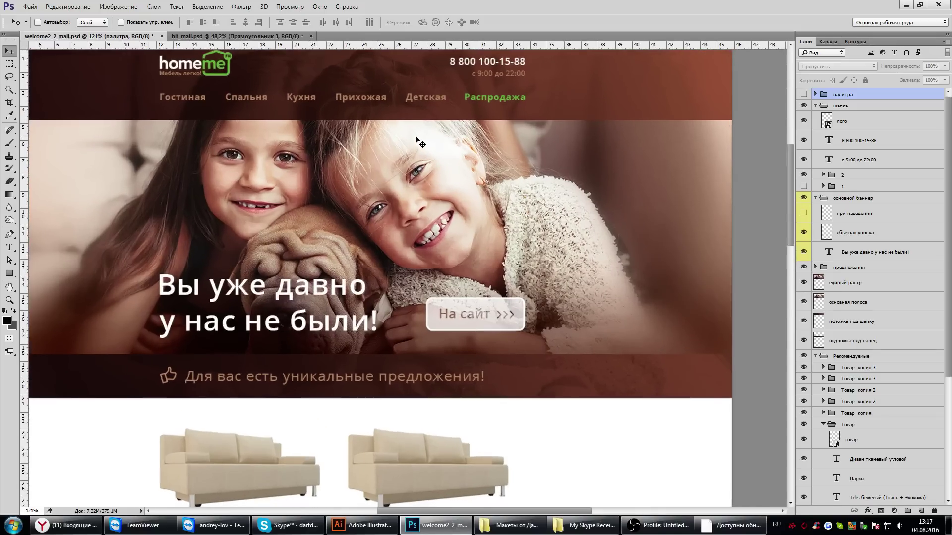
{"action": "scroll", "coordinate": [440, 164], "scroll_direction": "down", "scroll_amount": 2}
{"action": "scroll", "coordinate": [444, 180], "scroll_direction": "up", "scroll_amount": 1}
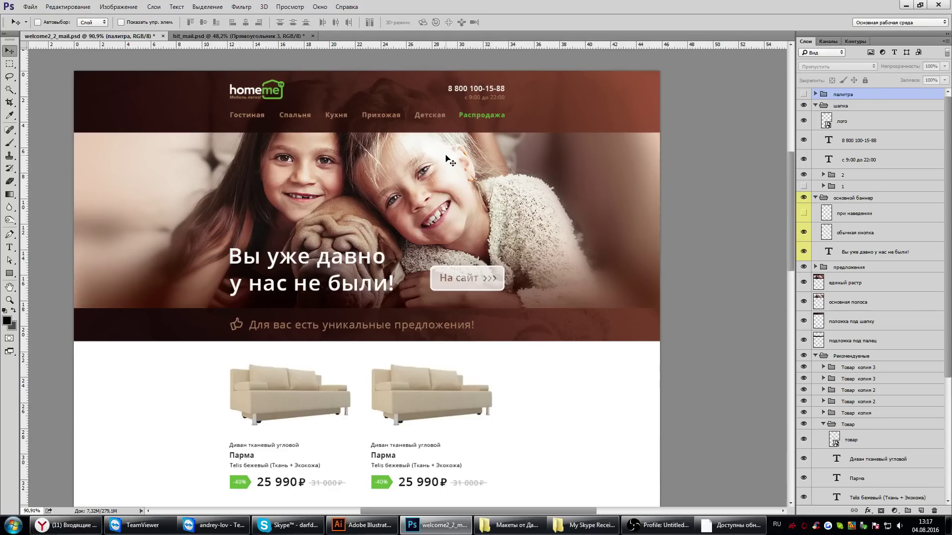
{"action": "scroll", "coordinate": [450, 161], "scroll_direction": "down", "scroll_amount": 1}
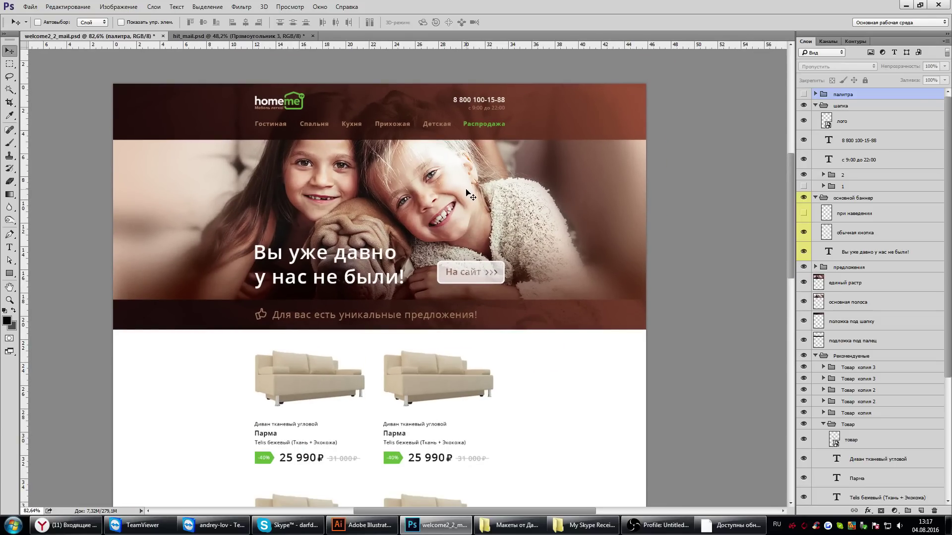
{"action": "scroll", "coordinate": [468, 193], "scroll_direction": "up", "scroll_amount": 2}
{"action": "scroll", "coordinate": [468, 193], "scroll_direction": "down", "scroll_amount": 1}
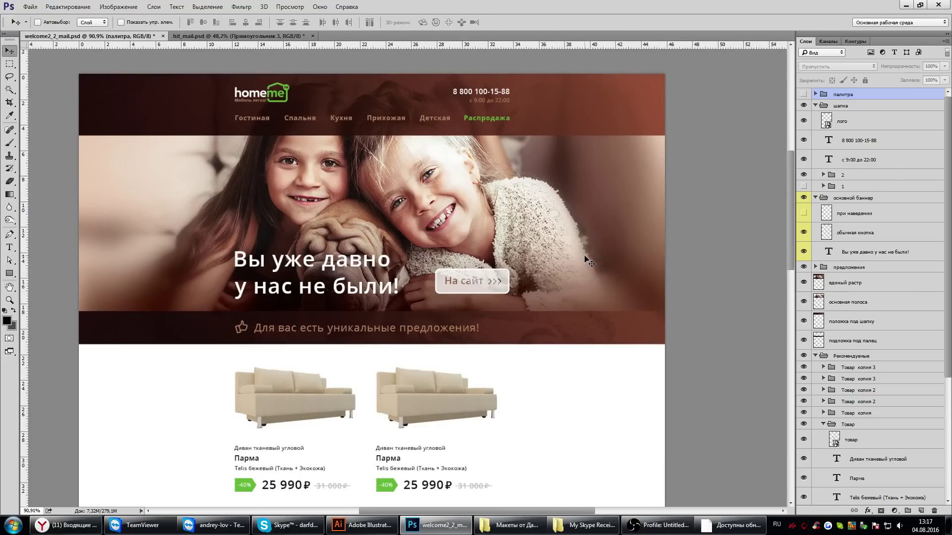
{"action": "scroll", "coordinate": [589, 262], "scroll_direction": "down", "scroll_amount": 3}
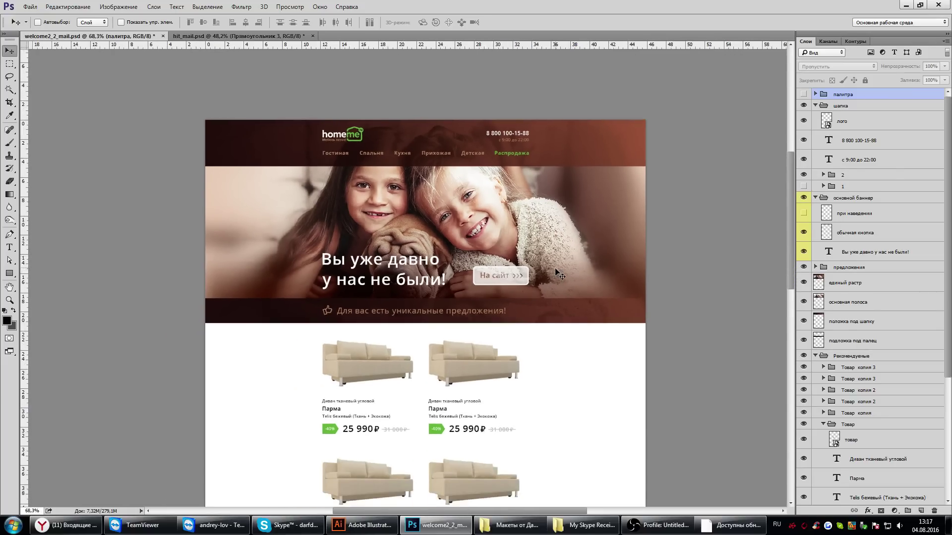
{"action": "scroll", "coordinate": [556, 272], "scroll_direction": "down", "scroll_amount": 2}
{"action": "scroll", "coordinate": [548, 276], "scroll_direction": "up", "scroll_amount": 1}
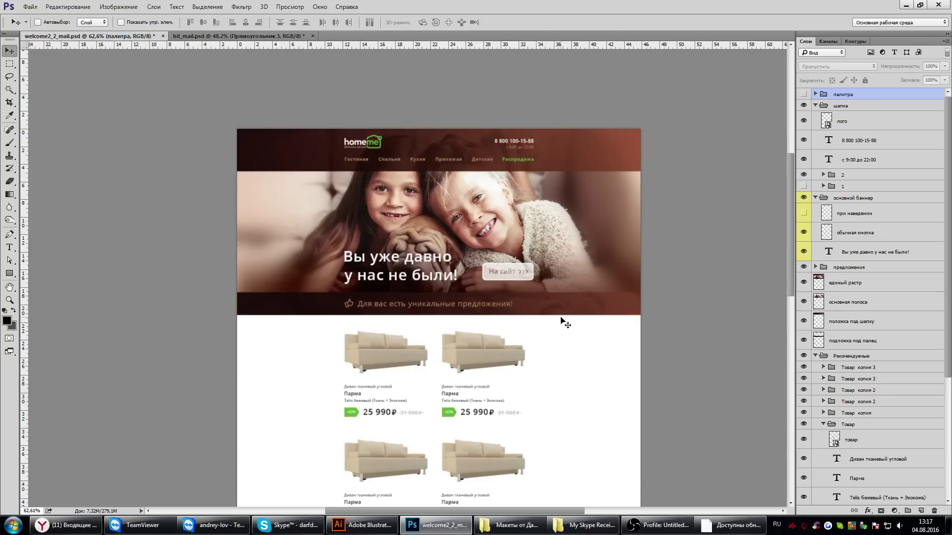
{"action": "scroll", "coordinate": [565, 323], "scroll_direction": "up", "scroll_amount": 2}
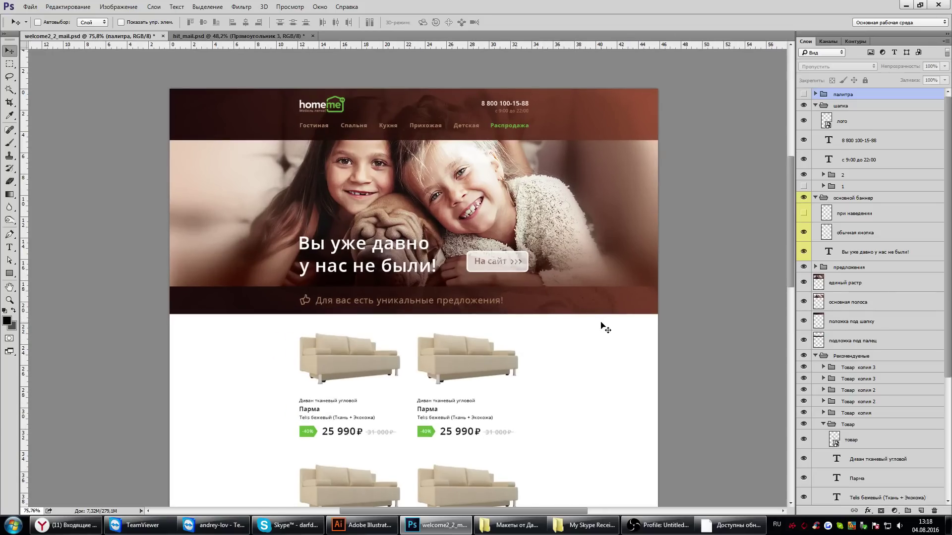
{"action": "scroll", "coordinate": [589, 324], "scroll_direction": "down", "scroll_amount": 2}
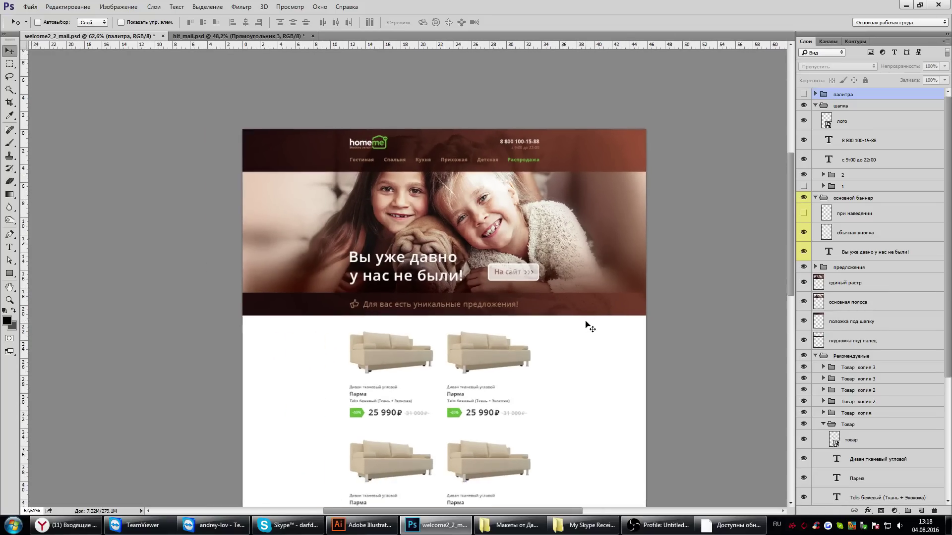
{"action": "scroll", "coordinate": [590, 327], "scroll_direction": "up", "scroll_amount": 2}
{"action": "left_click_drag", "start_coordinate": [578, 344], "coordinate": [582, 301]}
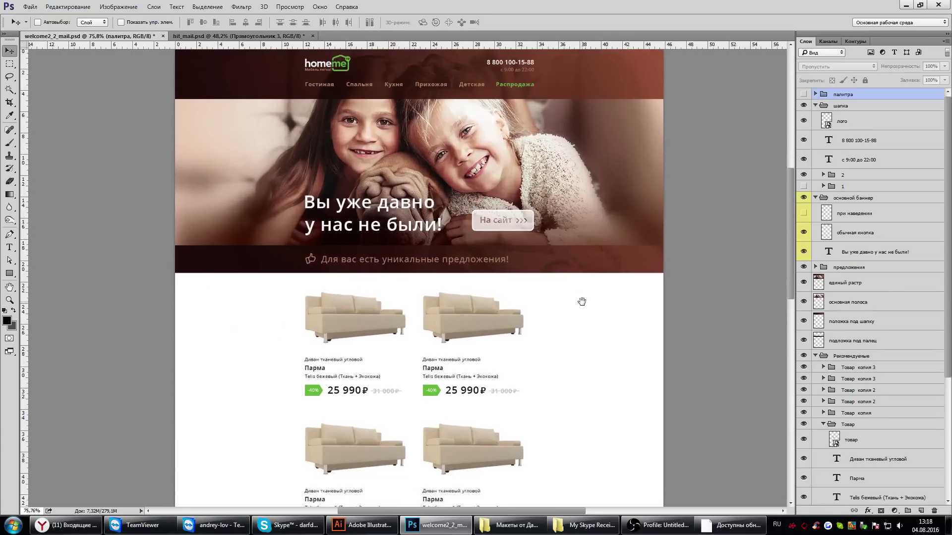
{"action": "scroll", "coordinate": [582, 302], "scroll_direction": "down", "scroll_amount": 1}
Step: In hit_mail.psd, try wider tracking on the banner headline, then discard the change
{"action": "left_click", "coordinate": [276, 36]}
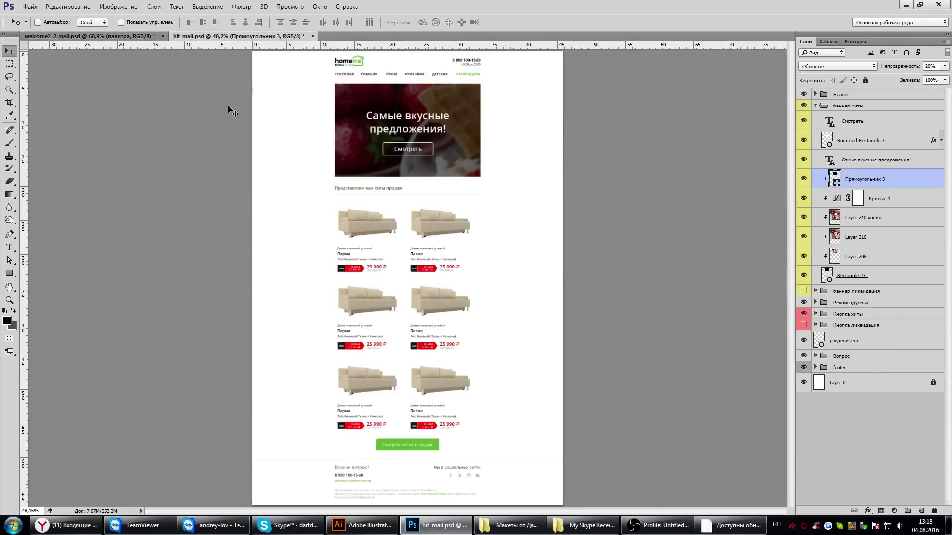
{"action": "left_click", "coordinate": [9, 246]}
{"action": "scroll", "coordinate": [404, 205], "scroll_direction": "up", "scroll_amount": 12}
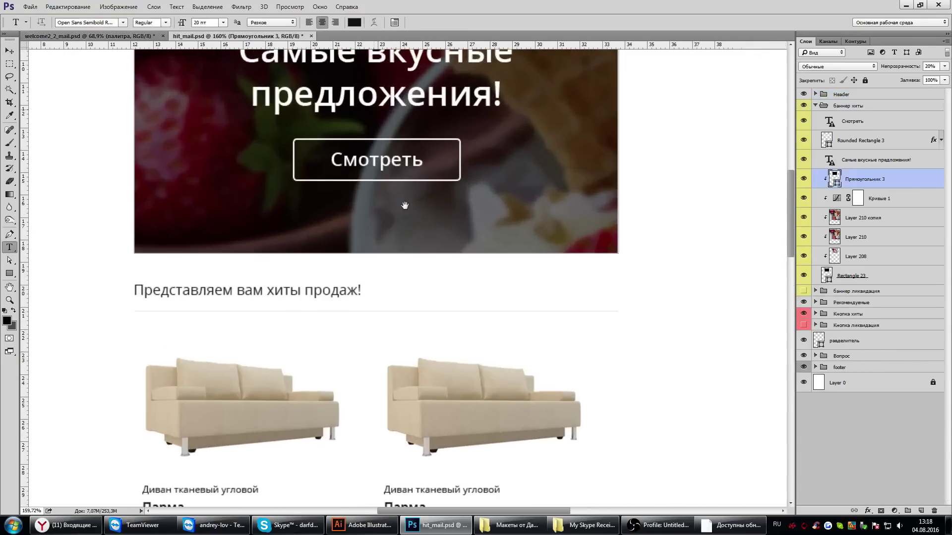
{"action": "left_click_drag", "start_coordinate": [404, 205], "coordinate": [459, 358]}
{"action": "left_click", "coordinate": [480, 216]}
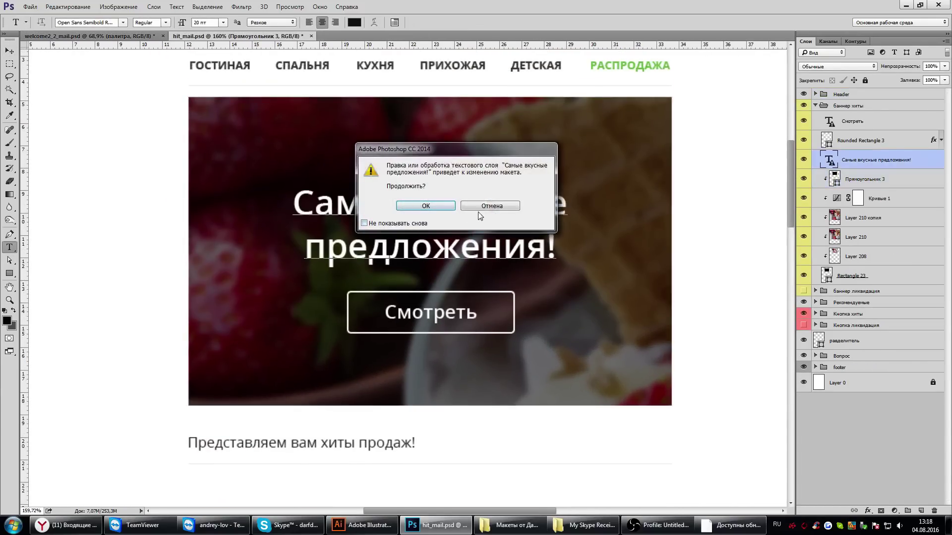
{"action": "left_click", "coordinate": [401, 207]}
{"action": "key", "text": "ctrl+a"}
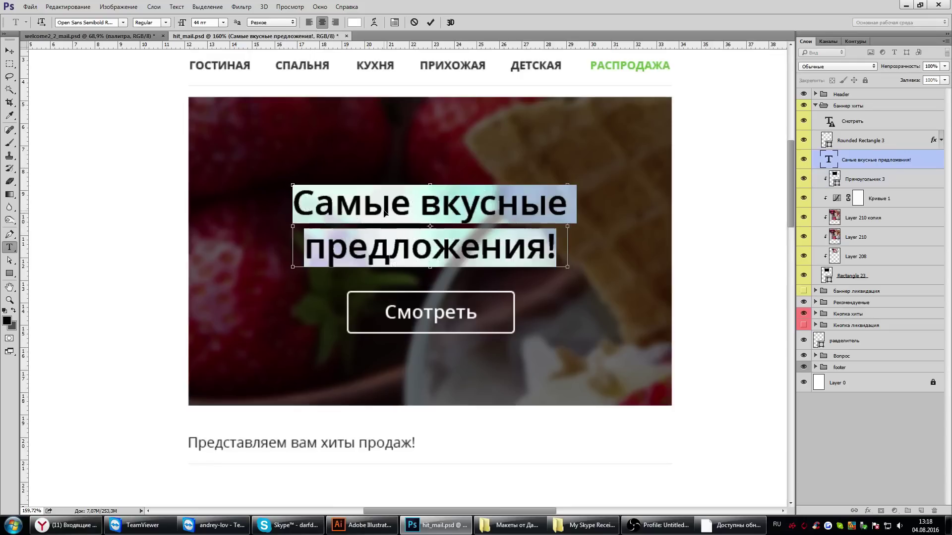
{"action": "key", "text": "ctrl+t"}
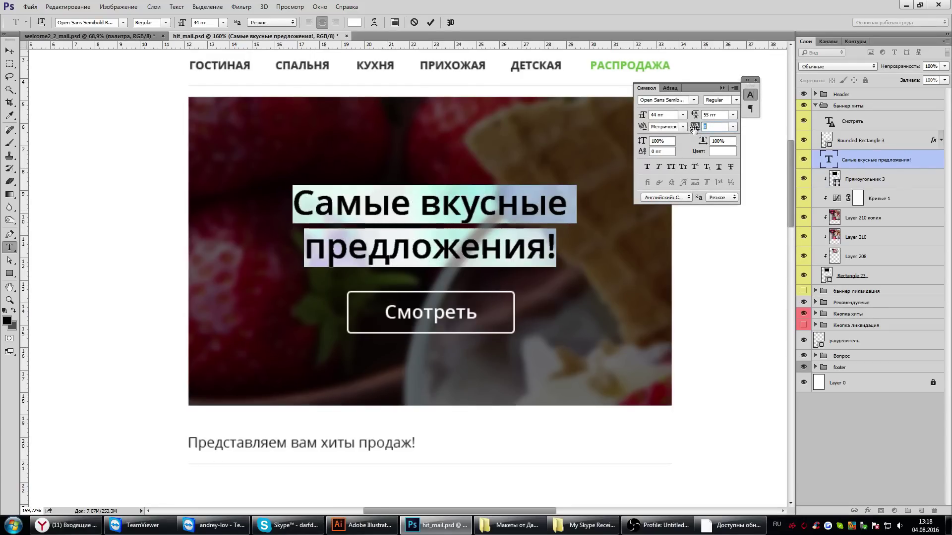
{"action": "left_click_drag", "start_coordinate": [693, 128], "coordinate": [756, 84]}
{"action": "left_click", "coordinate": [756, 80]}
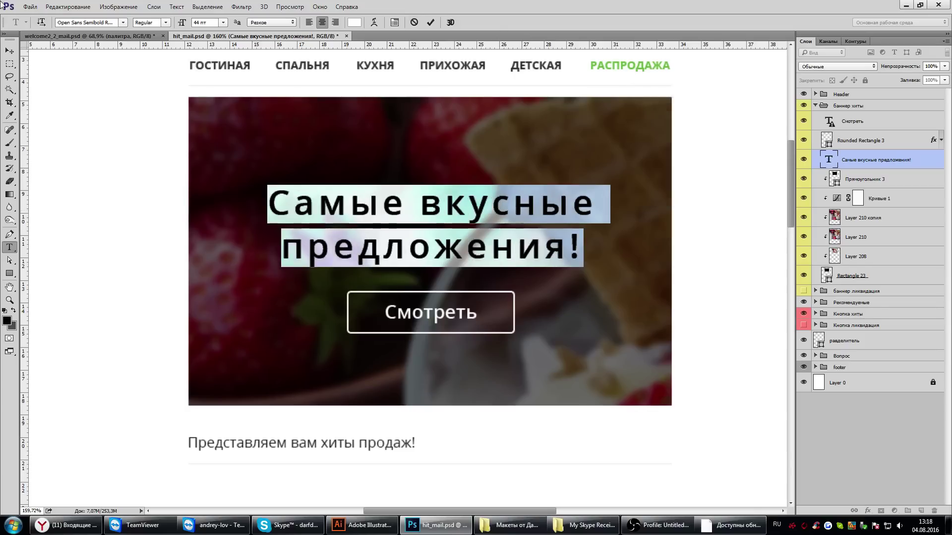
{"action": "key", "text": "Escape"}
{"action": "key", "text": "v"}
Step: Hide the Rounded Rectangle 3 button outline and the banner headline layer
{"action": "left_click", "coordinate": [376, 229], "text": "ctrl"}
{"action": "key", "text": "t"}
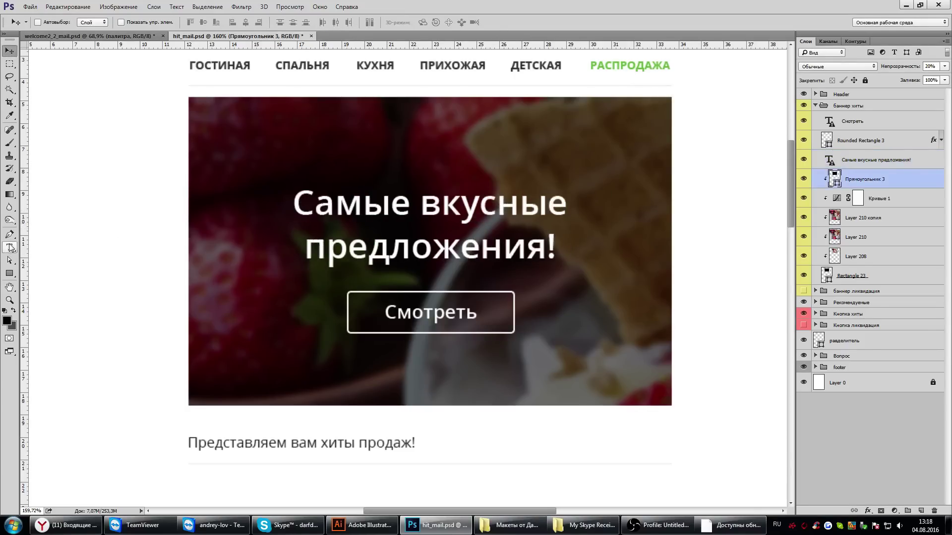
{"action": "scroll", "coordinate": [391, 286], "scroll_direction": "down", "scroll_amount": 2}
{"action": "scroll", "coordinate": [392, 286], "scroll_direction": "down", "scroll_amount": 1}
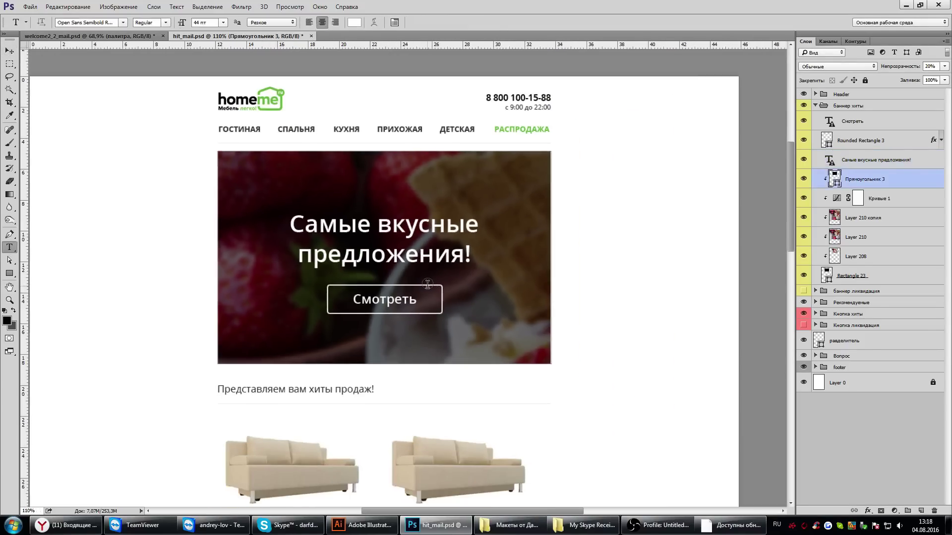
{"action": "left_click", "coordinate": [380, 299]}
{"action": "left_click", "coordinate": [436, 206]}
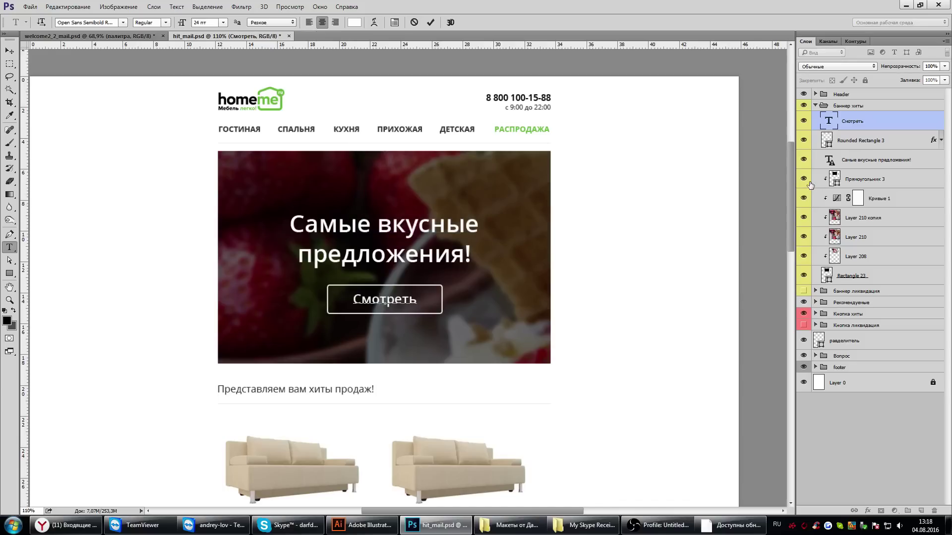
{"action": "left_click", "coordinate": [804, 140]}
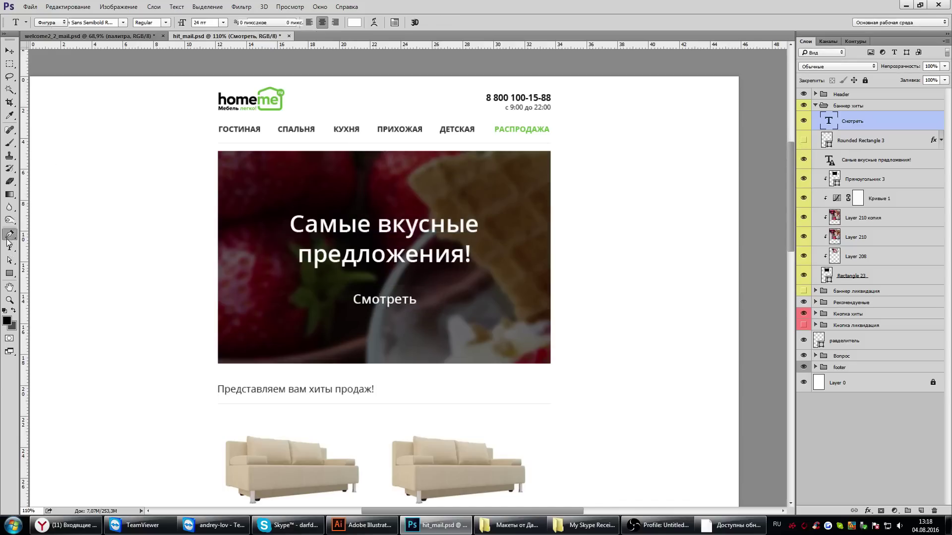
{"action": "left_click", "coordinate": [335, 227]}
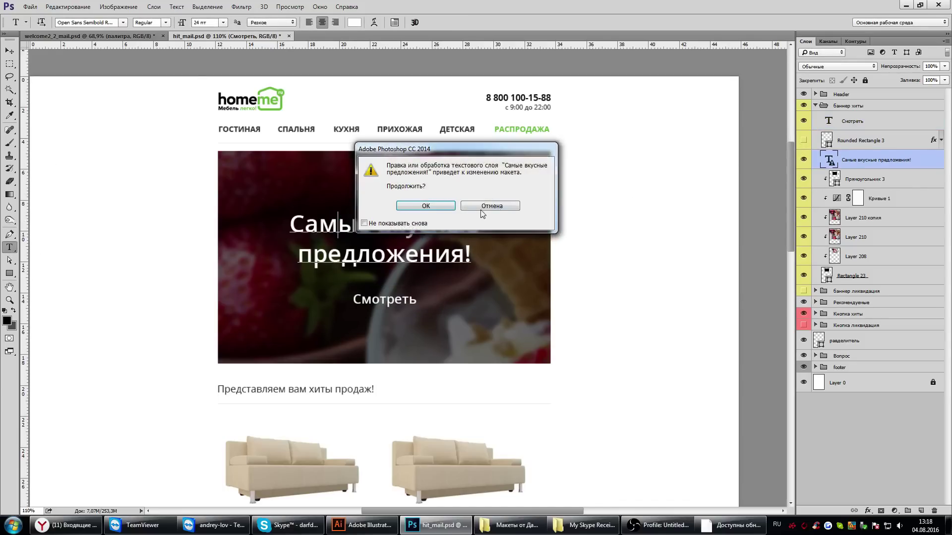
{"action": "left_click", "coordinate": [425, 206]}
{"action": "left_click", "coordinate": [804, 160]}
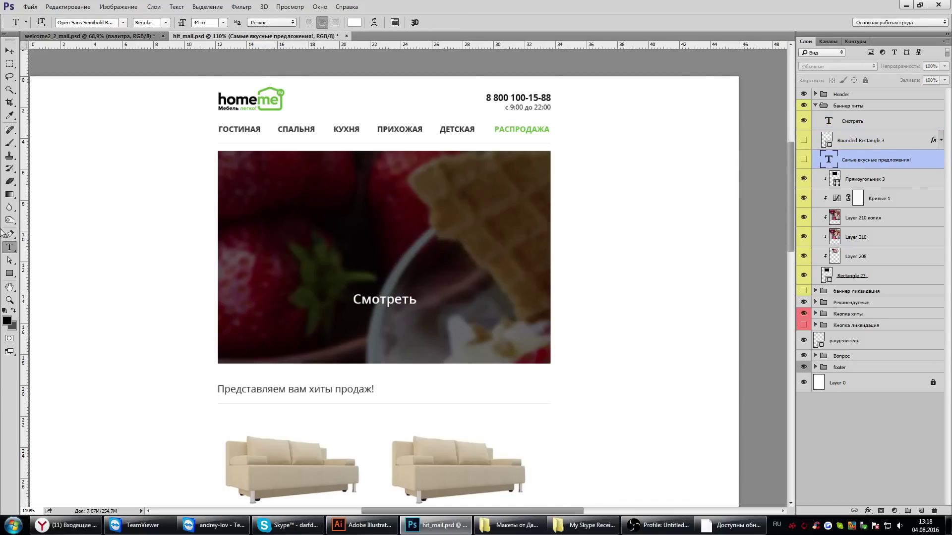
{"action": "left_click", "coordinate": [379, 299]}
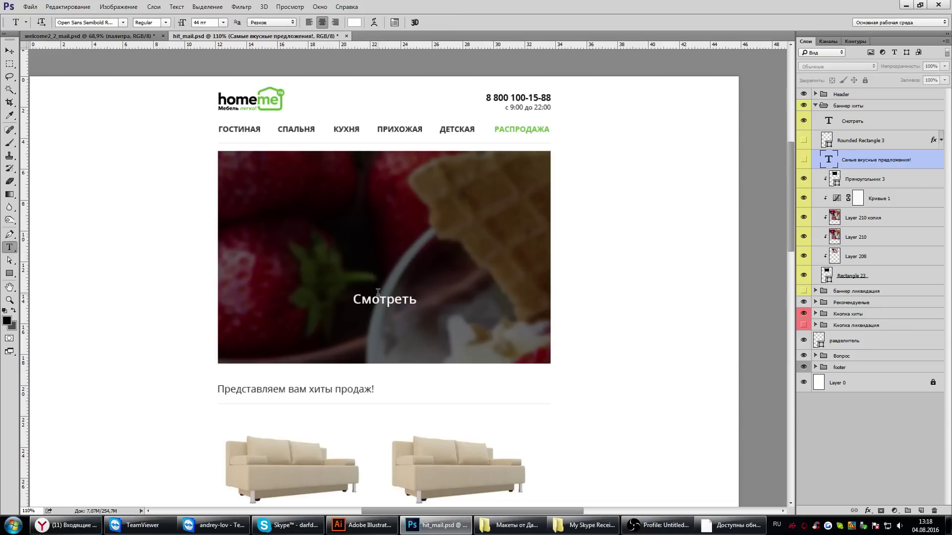
{"action": "left_click", "coordinate": [9, 50]}
Step: Move the Смотреть label left, duplicate it, and view at 100%
{"action": "mouse_move", "coordinate": [396, 297]}
{"action": "left_mouse_down"}
{"action": "mouse_move", "coordinate": [281, 296]}
{"action": "mouse_move", "coordinate": [409, 302]}
{"action": "left_mouse_up"}
{"action": "key", "text": "ctrl+j"}
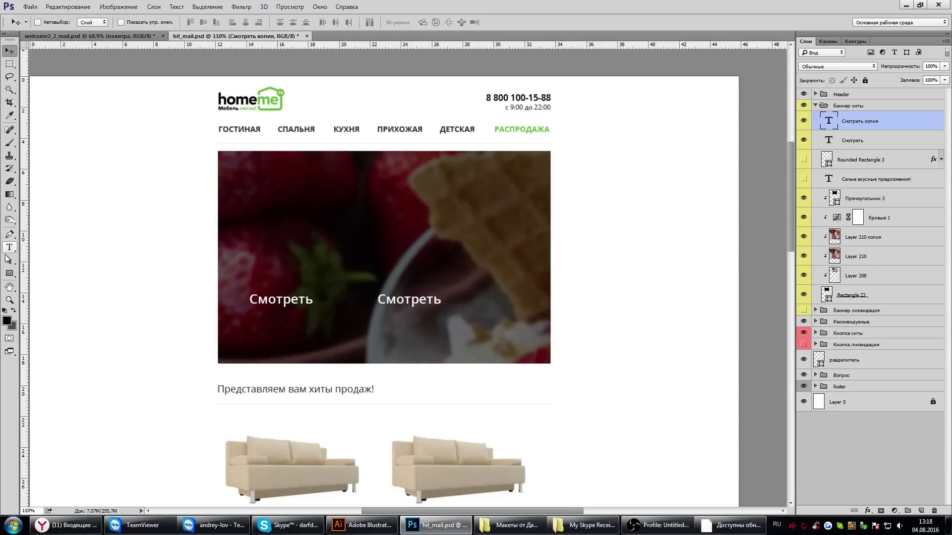
{"action": "left_click", "coordinate": [9, 300]}
{"action": "right_click", "coordinate": [336, 299]}
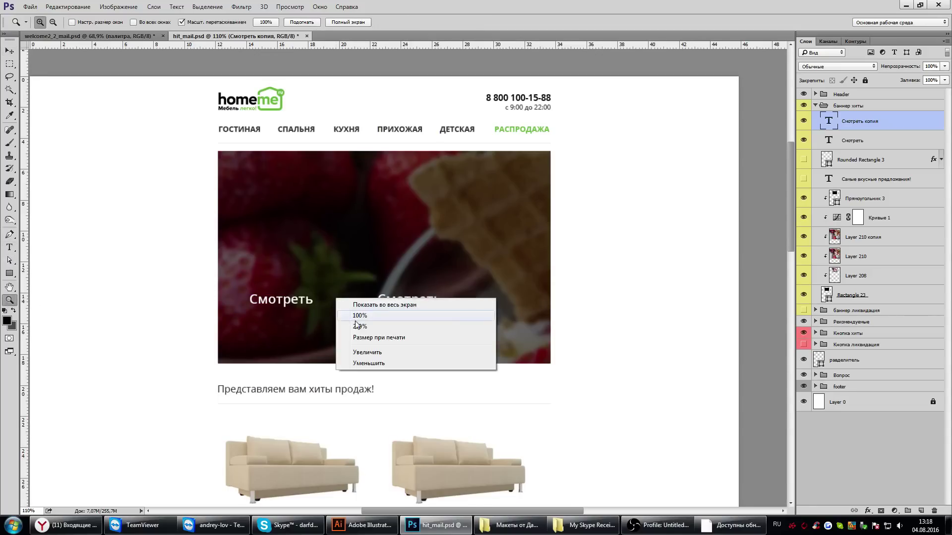
{"action": "left_click", "coordinate": [357, 315]}
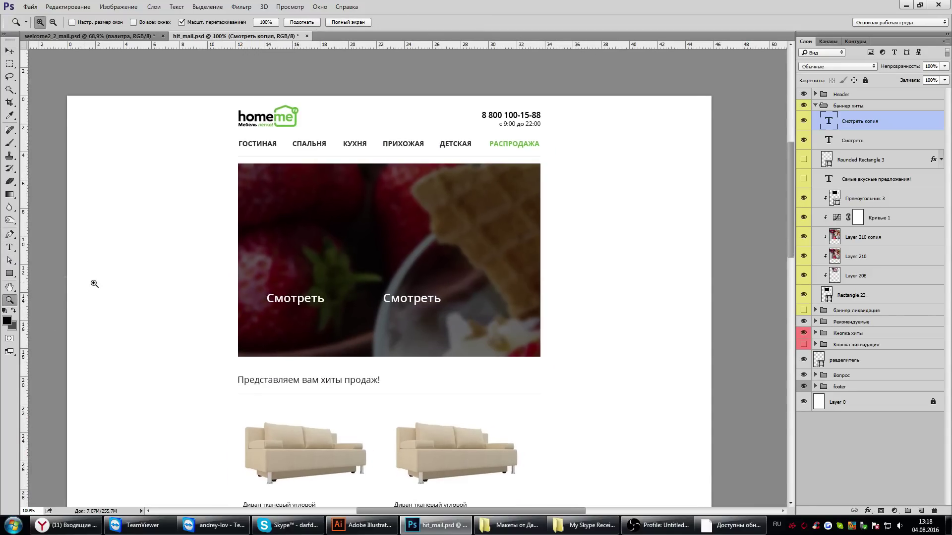
Step: Set the second Смотреть label's tracking to 30 and nudge it slightly right
{"action": "left_click", "coordinate": [10, 248]}
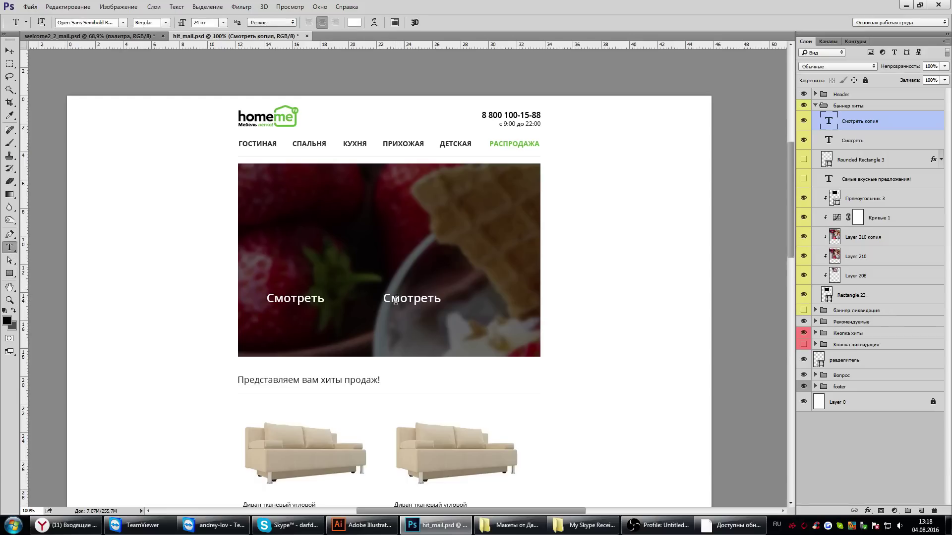
{"action": "left_click_drag", "start_coordinate": [382, 299], "coordinate": [499, 305]}
{"action": "key", "text": "ctrl+t"}
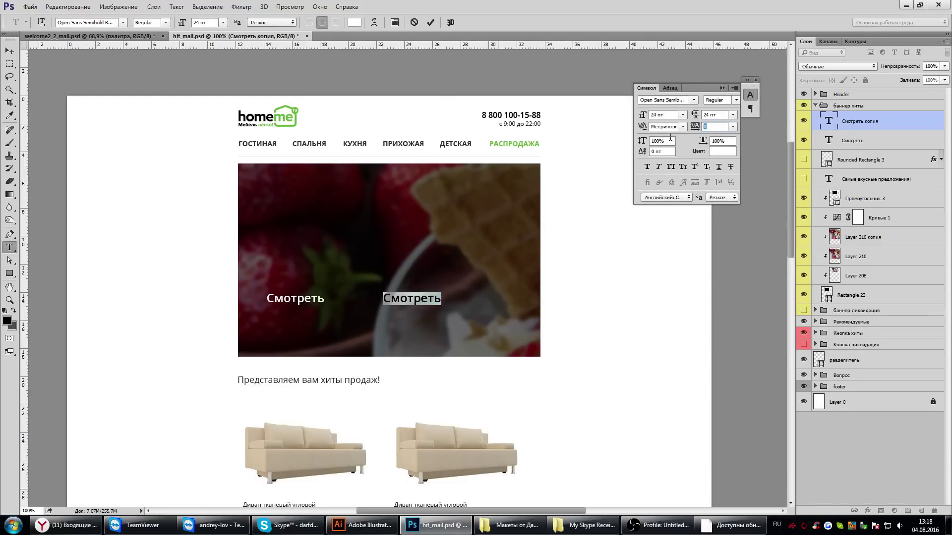
{"action": "type", "text": "30"}
{"action": "key", "text": "Return"}
{"action": "left_click", "coordinate": [10, 51]}
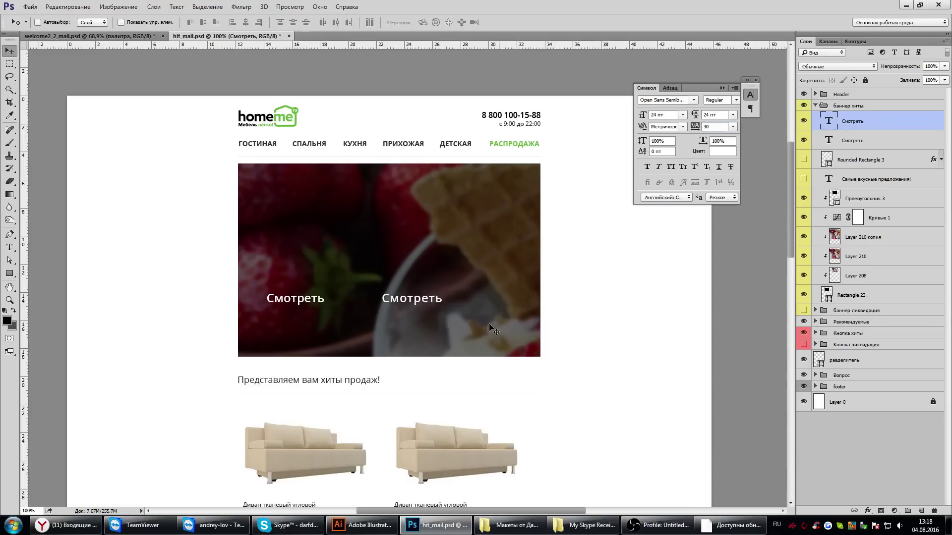
{"action": "left_click_drag", "start_coordinate": [492, 329], "coordinate": [503, 329]}
{"action": "left_click", "coordinate": [755, 79]}
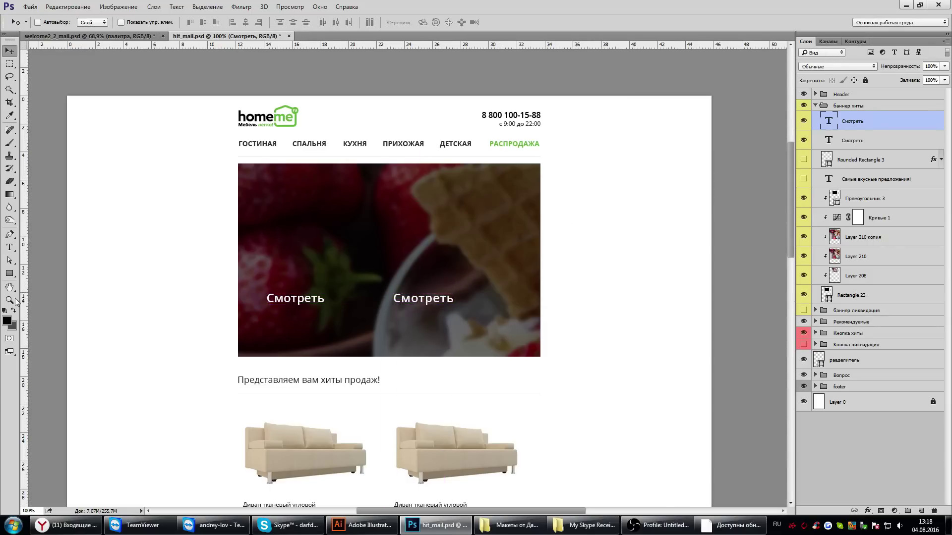
Step: Make the banner headline layer visible again
{"action": "left_click", "coordinate": [9, 300]}
{"action": "right_click", "coordinate": [357, 301]}
{"action": "left_click", "coordinate": [410, 327]}
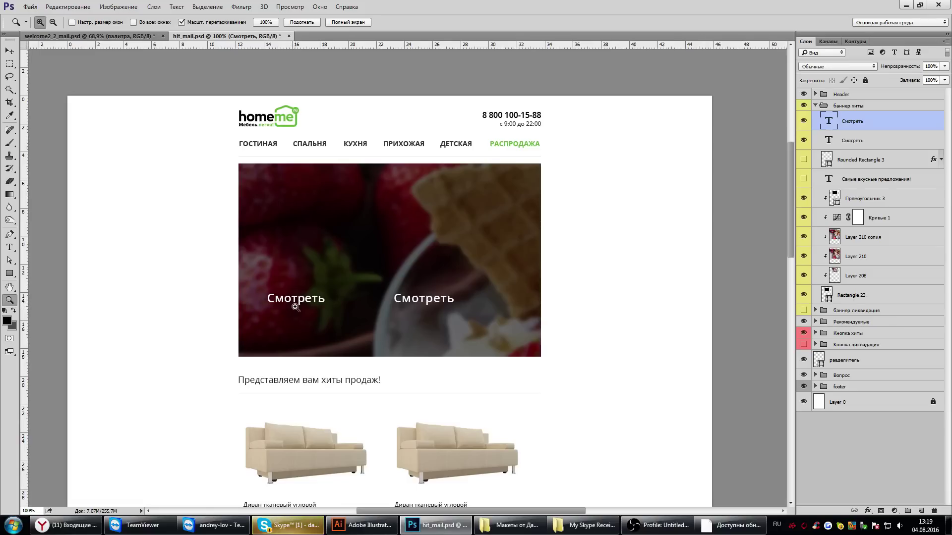
{"action": "left_click", "coordinate": [803, 179]}
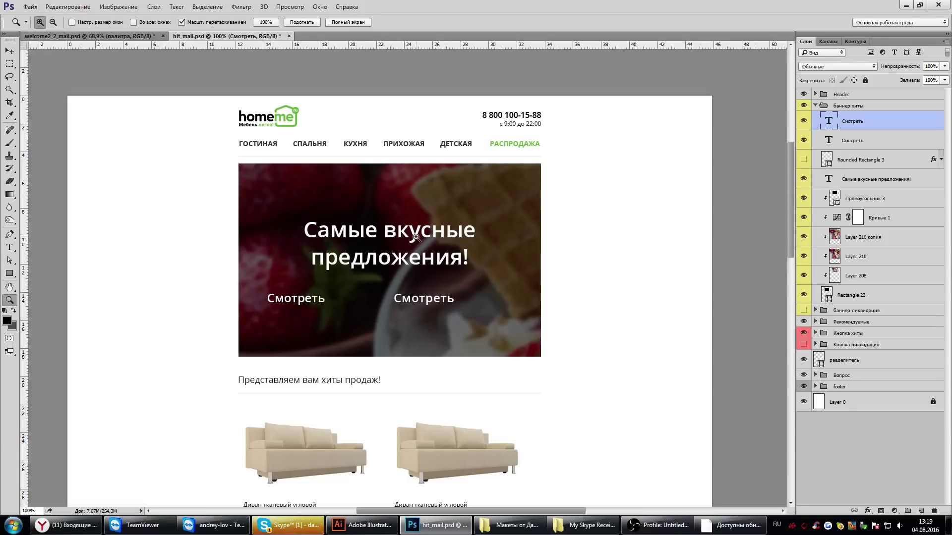
Step: Place a copy of the first card's Парма name to the left of the card
{"action": "left_click", "coordinate": [9, 247]}
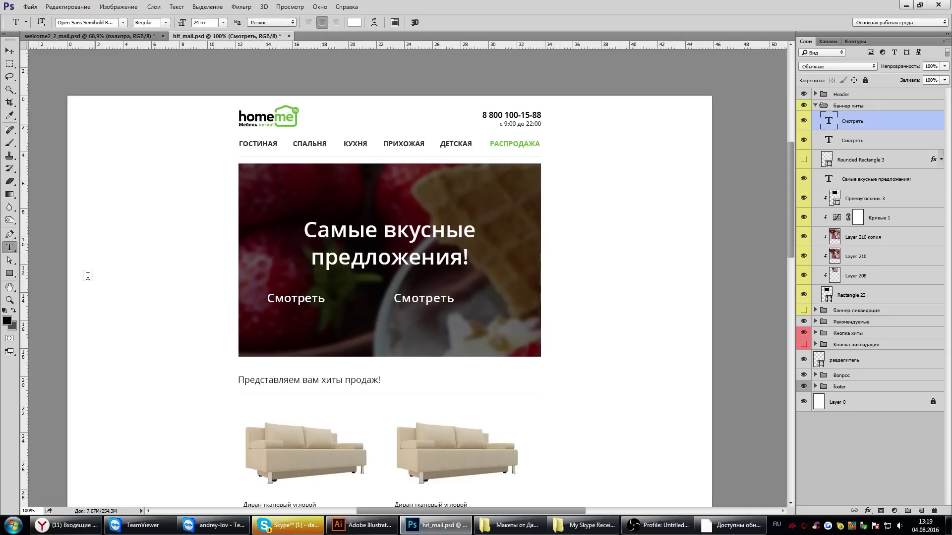
{"action": "scroll", "coordinate": [420, 395], "scroll_direction": "up", "scroll_amount": 2}
{"action": "left_click_drag", "start_coordinate": [421, 395], "coordinate": [406, 342]}
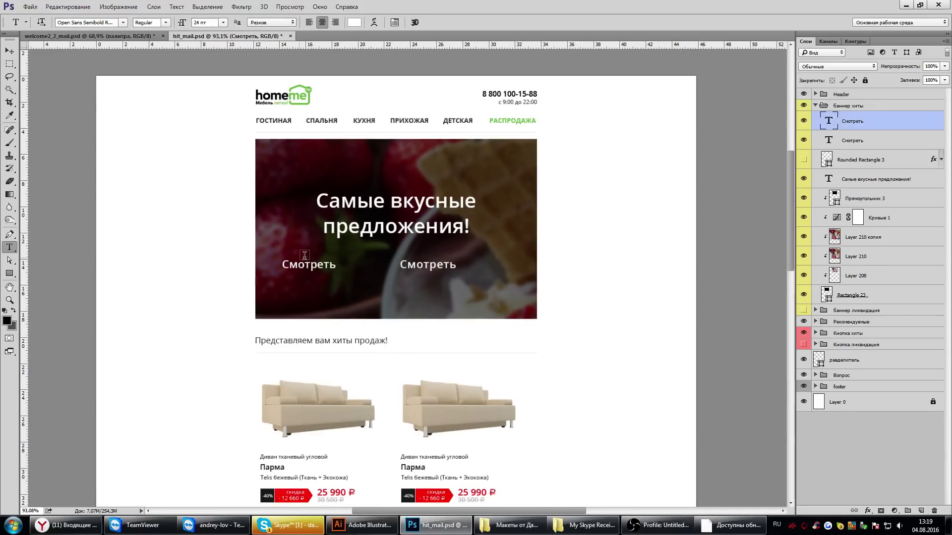
{"action": "scroll", "coordinate": [381, 350], "scroll_direction": "up", "scroll_amount": 3}
{"action": "left_click_drag", "start_coordinate": [382, 350], "coordinate": [399, 281]}
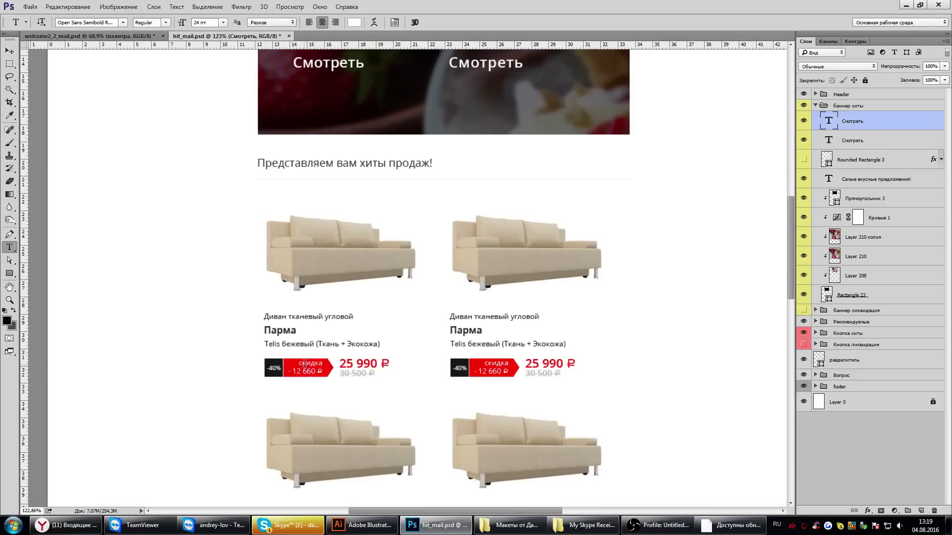
{"action": "left_click", "coordinate": [292, 331]}
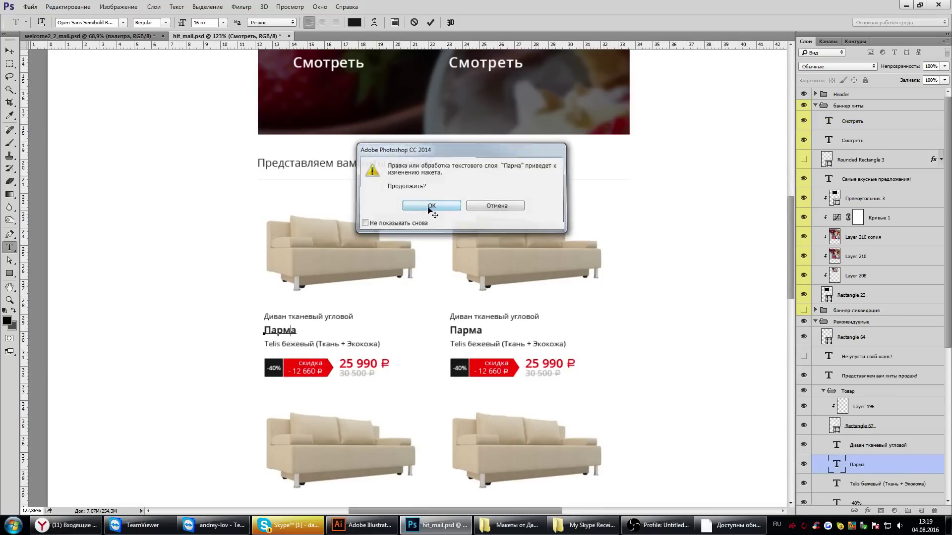
{"action": "left_click", "coordinate": [429, 206]}
{"action": "left_click", "coordinate": [10, 51]}
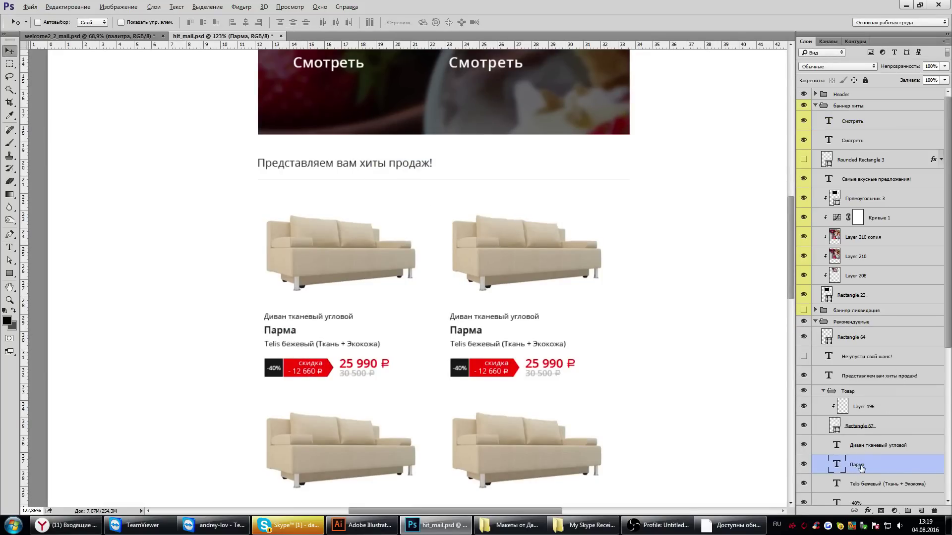
{"action": "left_click_drag", "start_coordinate": [297, 330], "coordinate": [198, 331], "text": "alt"}
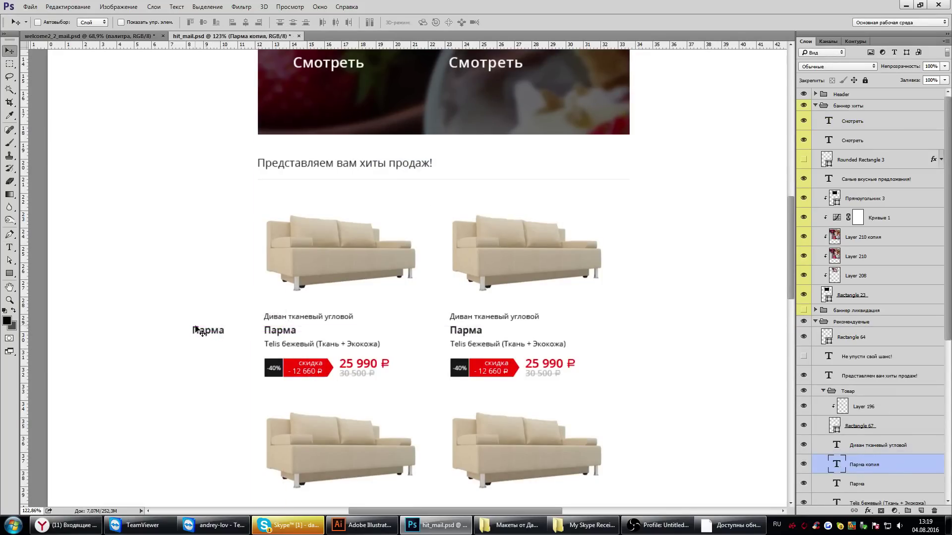
Step: Commit tracking 30 on the card's Парма name and view at 100%
{"action": "left_click", "coordinate": [9, 248]}
{"action": "left_click", "coordinate": [280, 329]}
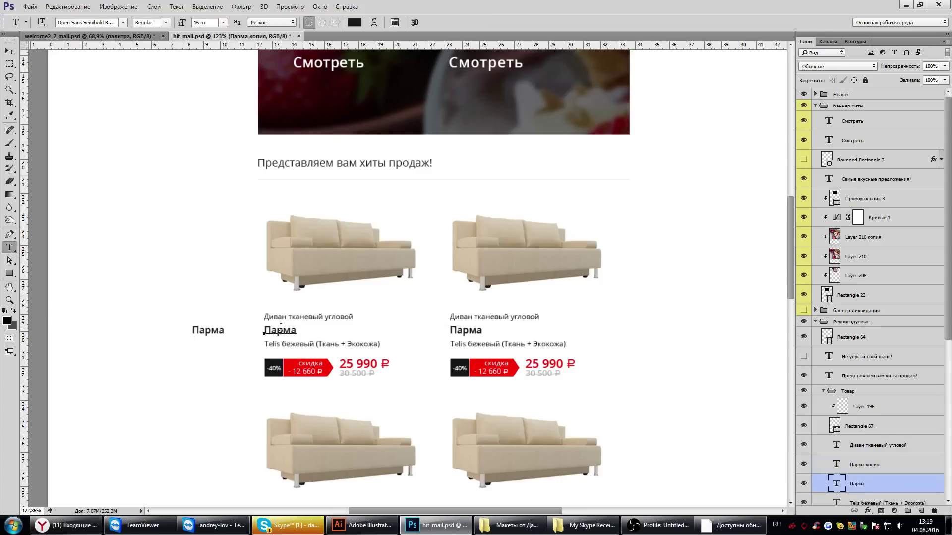
{"action": "left_click_drag", "start_coordinate": [263, 330], "coordinate": [298, 331]}
{"action": "key", "text": "ctrl+t"}
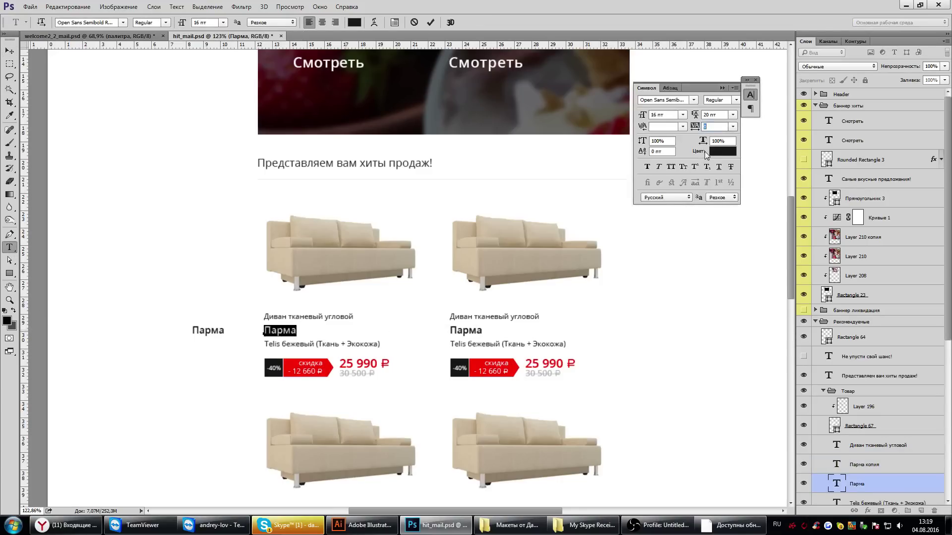
{"action": "type", "text": "30"}
{"action": "key", "text": "Return"}
{"action": "left_click", "coordinate": [9, 51]}
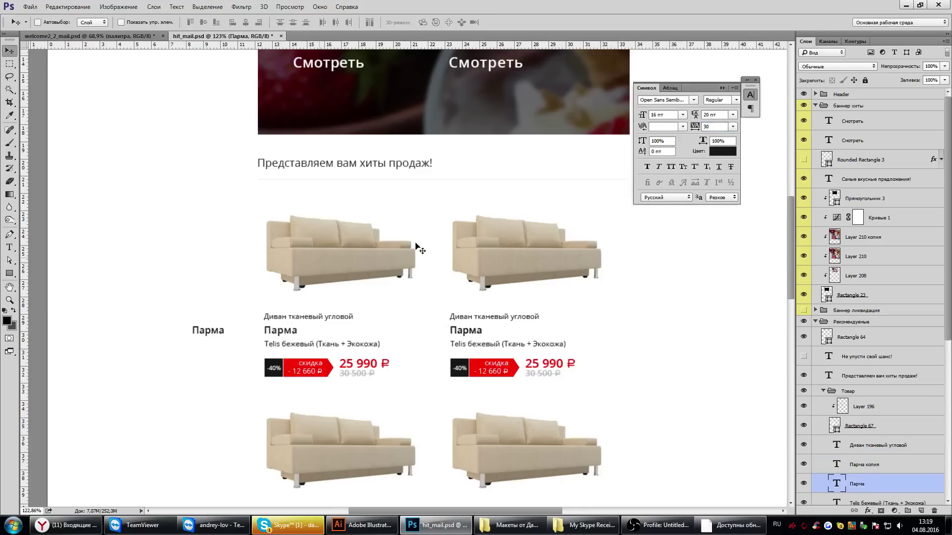
{"action": "left_click", "coordinate": [756, 81]}
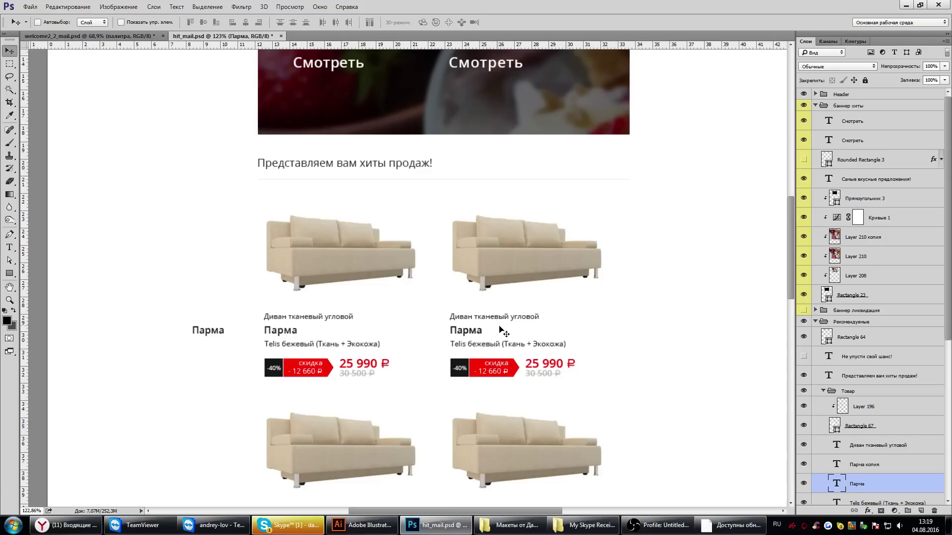
{"action": "left_click", "coordinate": [9, 303]}
{"action": "right_click", "coordinate": [415, 303]}
{"action": "left_click", "coordinate": [461, 321]}
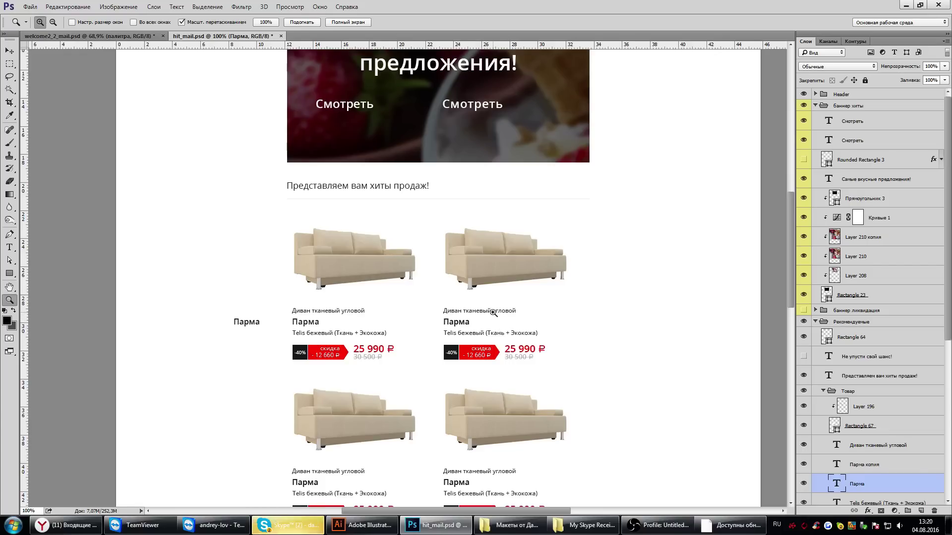
Step: Try letter spacing 100 on the 'Диван тканевый угловой' caption
{"action": "key", "text": "t"}
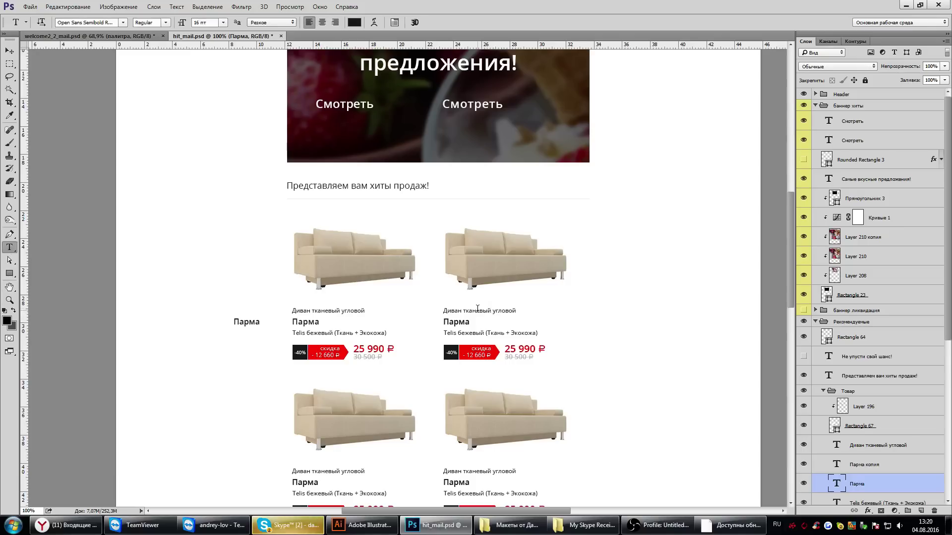
{"action": "left_click", "coordinate": [453, 311]}
{"action": "left_click_drag", "start_coordinate": [443, 311], "coordinate": [518, 311]}
{"action": "key", "text": "ctrl+t"}
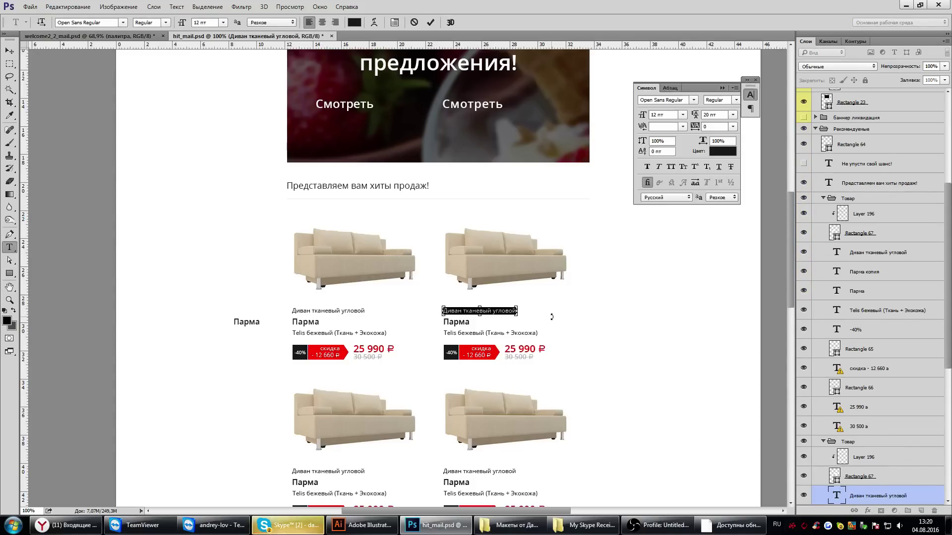
{"action": "type", "text": "10"}
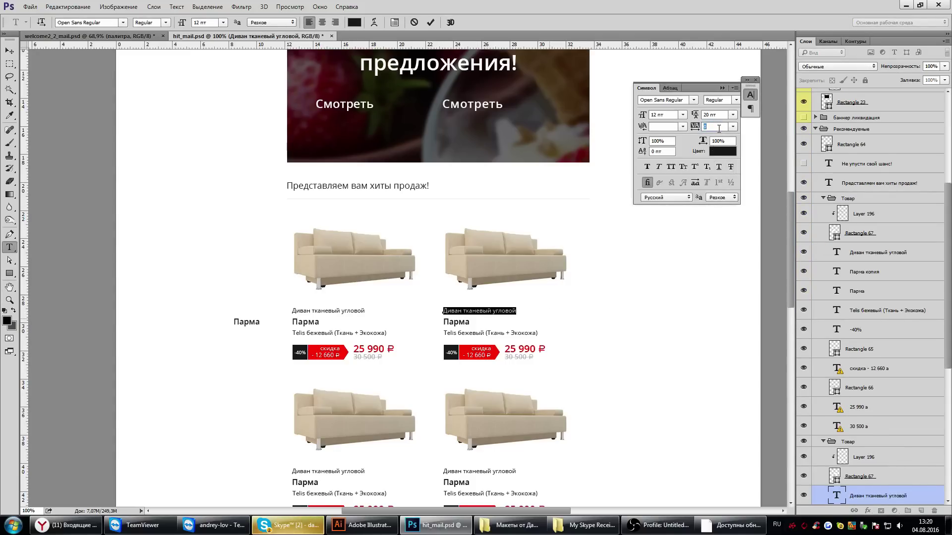
{"action": "type", "text": "0"}
{"action": "left_click", "coordinate": [9, 51]}
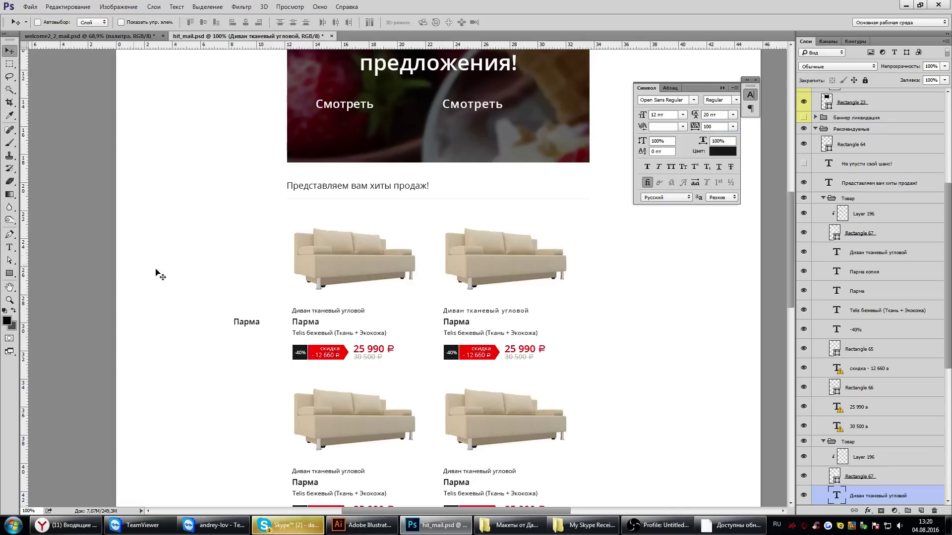
Step: Change the caption's letter spacing to 30 and commit it
{"action": "left_click", "coordinate": [10, 247]}
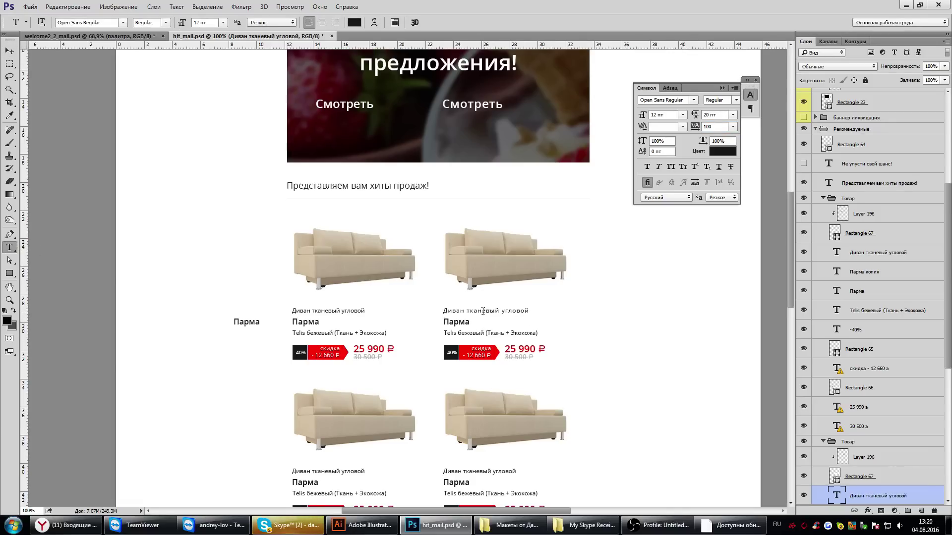
{"action": "left_click", "coordinate": [483, 311]}
{"action": "left_click_drag", "start_coordinate": [444, 311], "coordinate": [530, 311]}
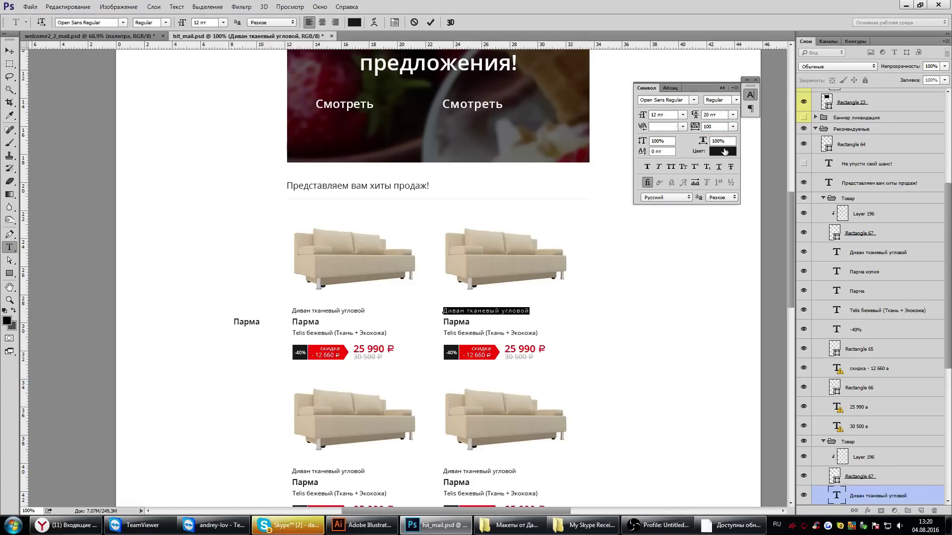
{"action": "type", "text": "30"}
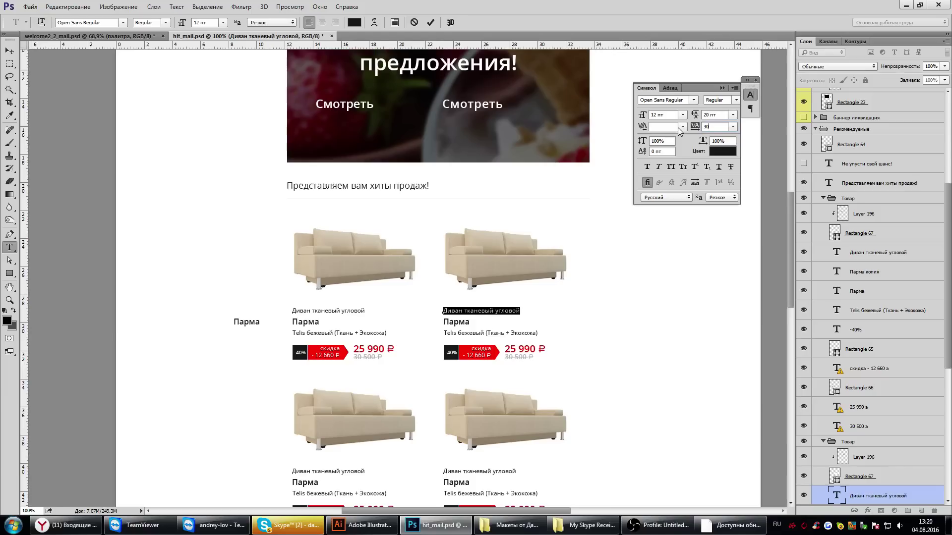
{"action": "key", "text": "Return"}
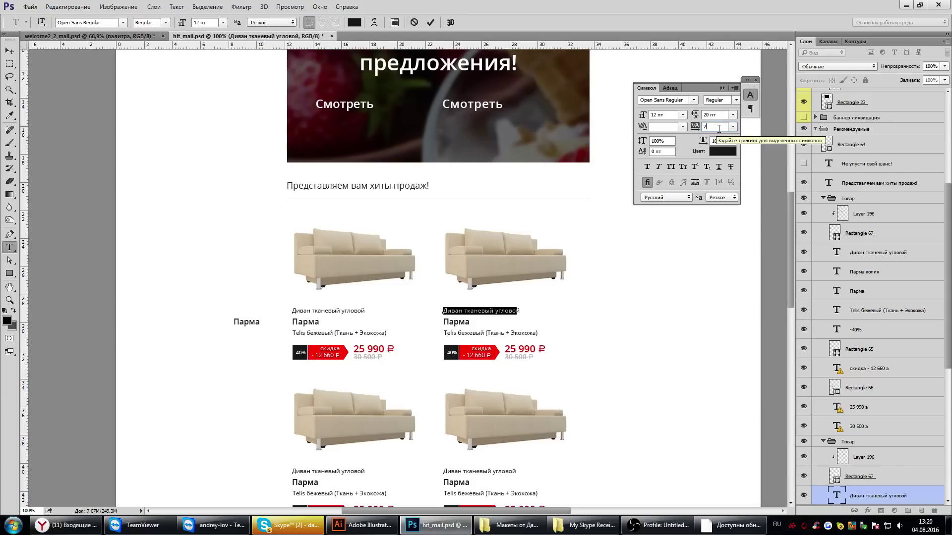
{"action": "key", "text": "Return"}
{"action": "left_click", "coordinate": [756, 80]}
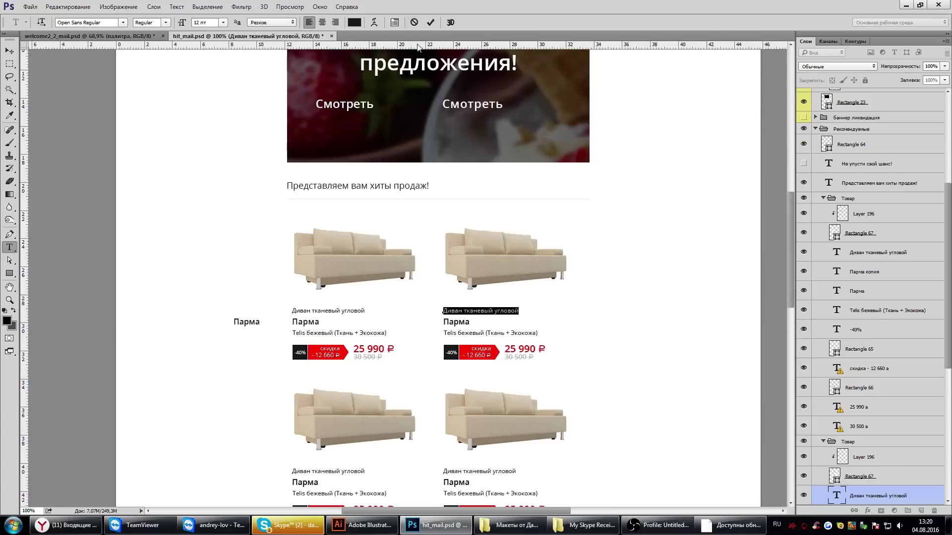
{"action": "left_click", "coordinate": [8, 52]}
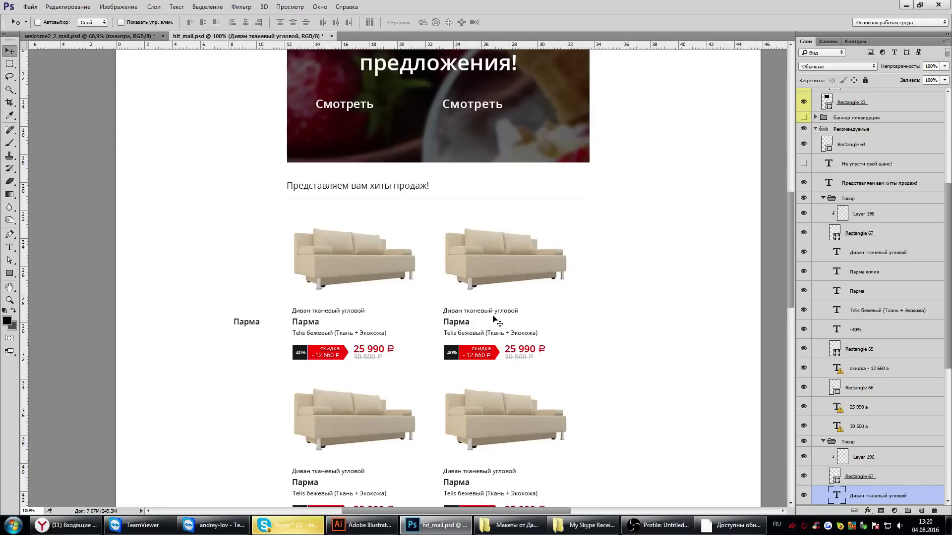
{"action": "left_click", "coordinate": [124, 37]}
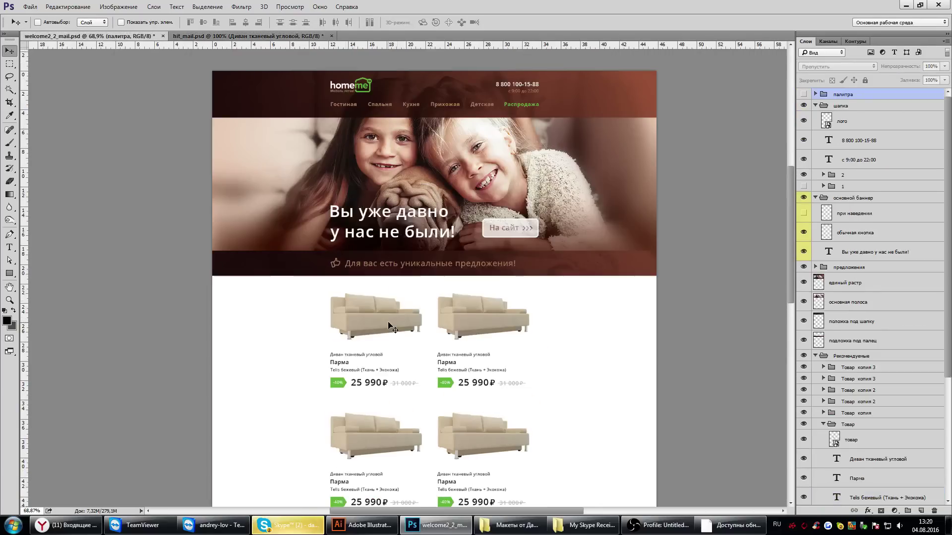
{"action": "key", "text": "z"}
{"action": "right_click", "coordinate": [437, 351]}
{"action": "left_click", "coordinate": [471, 369]}
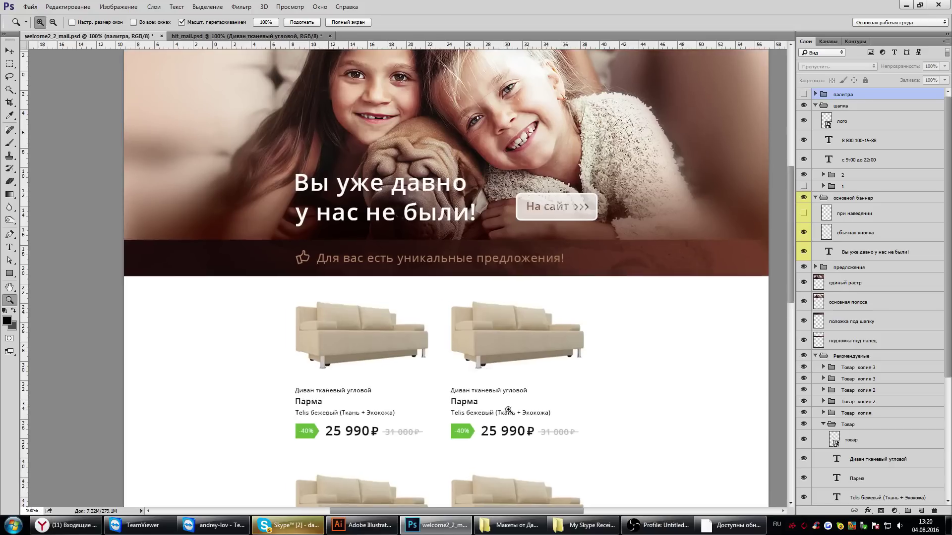
{"action": "scroll", "coordinate": [508, 410], "scroll_direction": "down", "scroll_amount": 3}
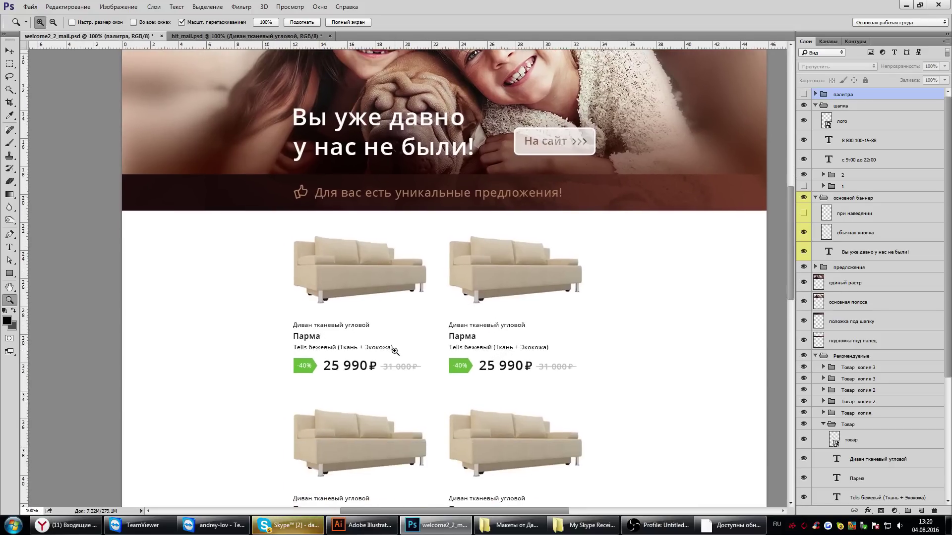
{"action": "key", "text": "ctrl+0"}
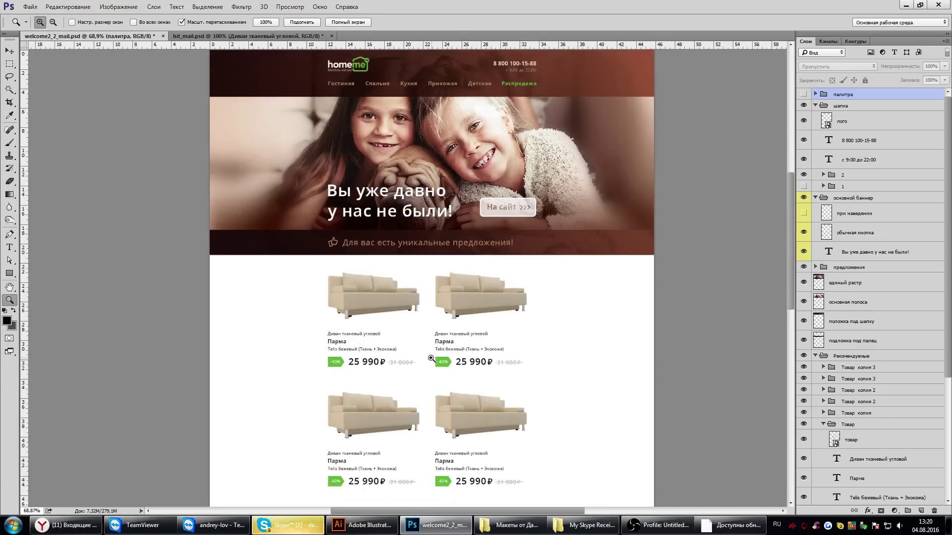
{"action": "left_click", "coordinate": [804, 214]}
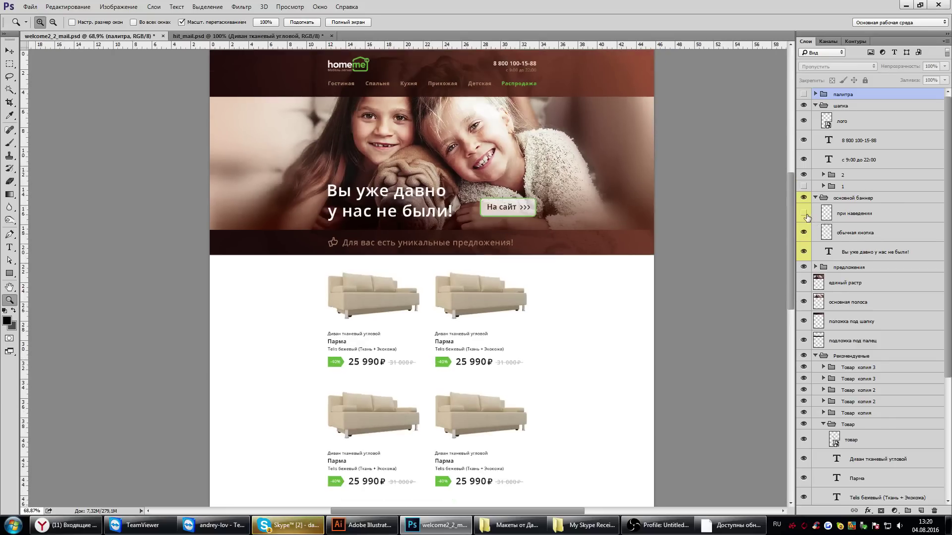
{"action": "left_click", "coordinate": [803, 214]}
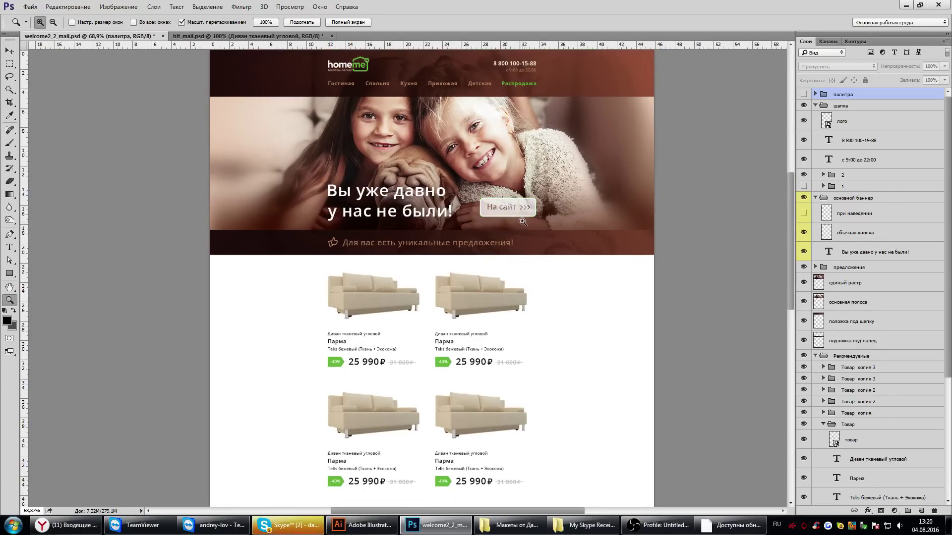
{"action": "scroll", "coordinate": [522, 221], "scroll_direction": "up", "scroll_amount": 1}
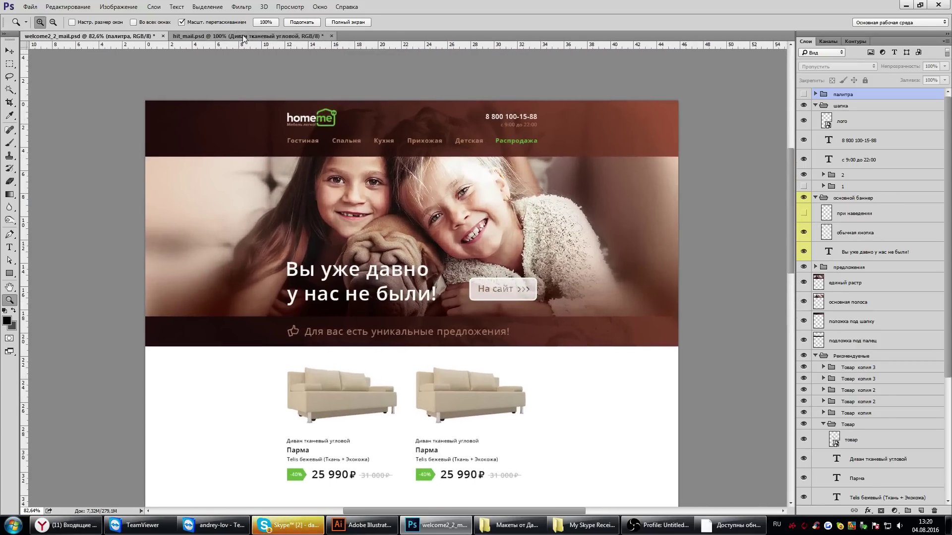
{"action": "left_click", "coordinate": [242, 36]}
{"action": "scroll", "coordinate": [427, 100], "scroll_direction": "up", "scroll_amount": 1}
{"action": "scroll", "coordinate": [393, 295], "scroll_direction": "up", "scroll_amount": 5}
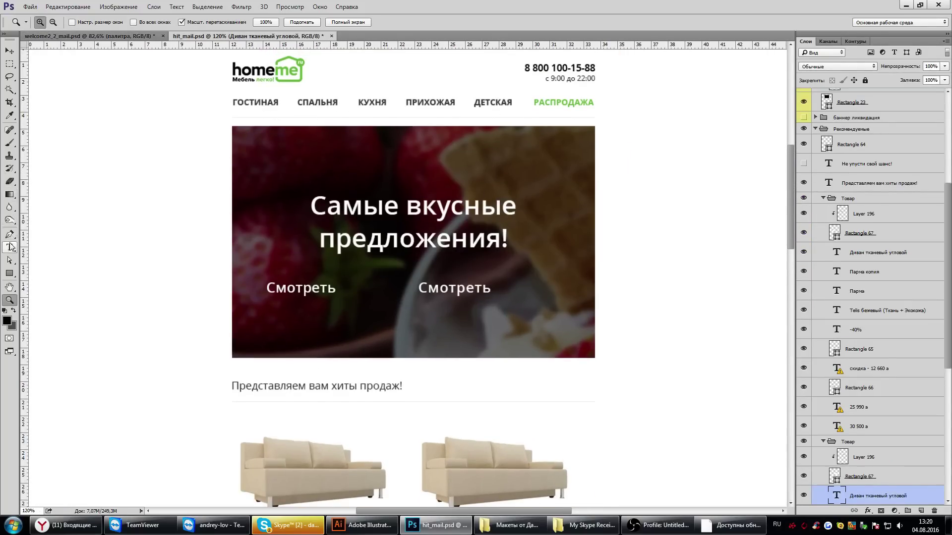
Step: Update the ГОСТИНАЯ menu text layer, keeping its tracking at 0, and fit the page
{"action": "left_click", "coordinate": [9, 247]}
{"action": "left_click", "coordinate": [240, 105]}
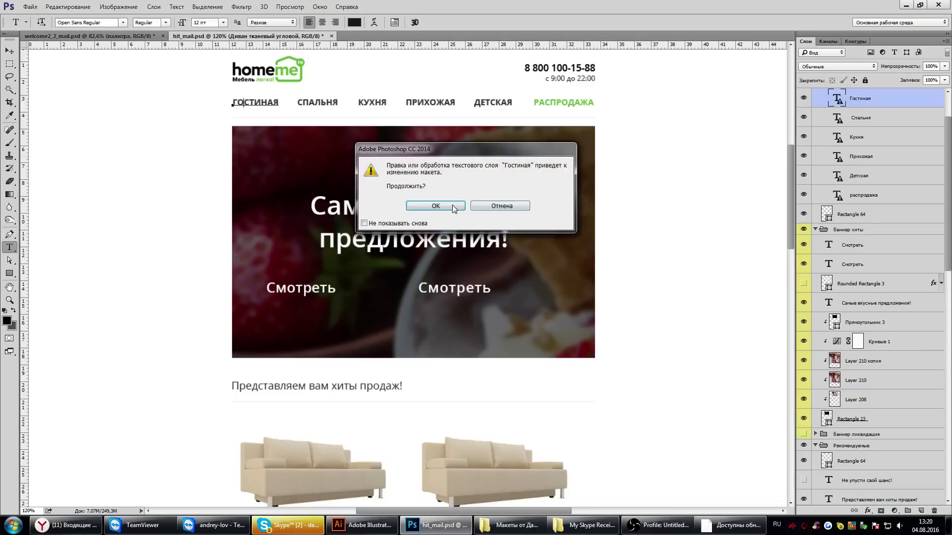
{"action": "left_click", "coordinate": [451, 205]}
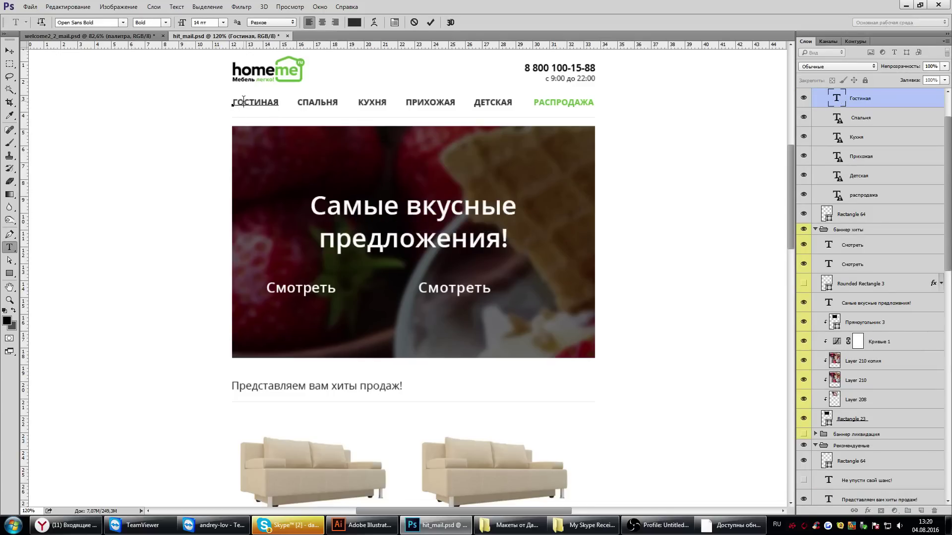
{"action": "left_click_drag", "start_coordinate": [235, 104], "coordinate": [330, 106]}
{"action": "key", "text": "ctrl+t"}
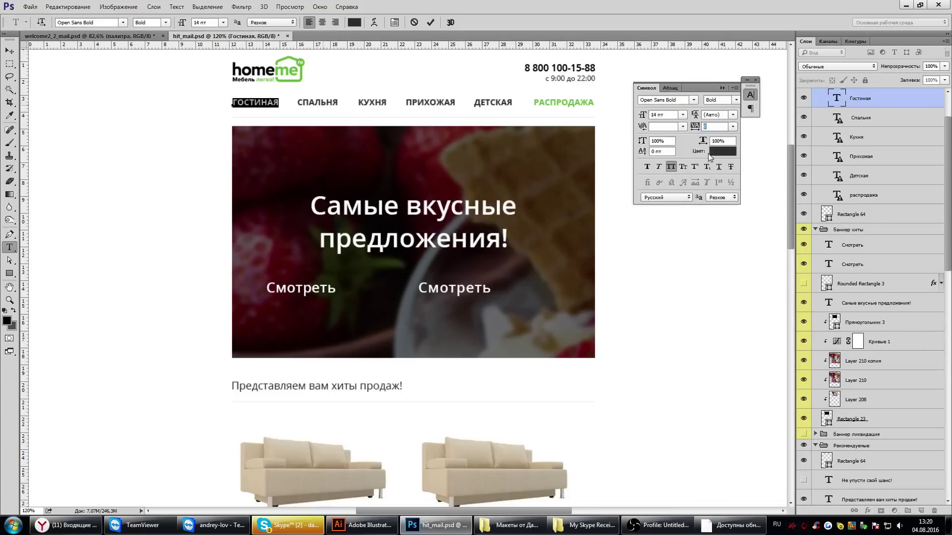
{"action": "key", "text": "ctrl+Return"}
{"action": "key", "text": "v"}
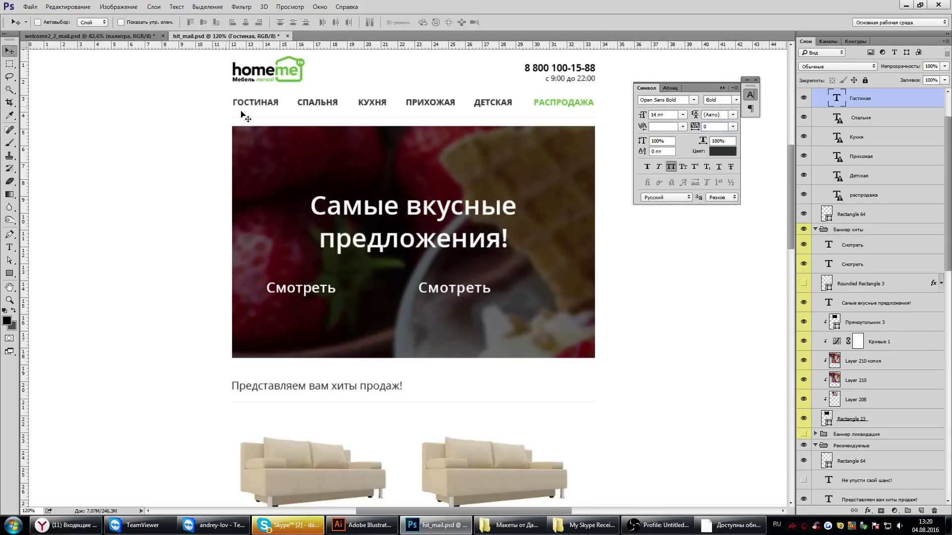
{"action": "key", "text": "ctrl+0"}
{"action": "left_click", "coordinate": [756, 80]}
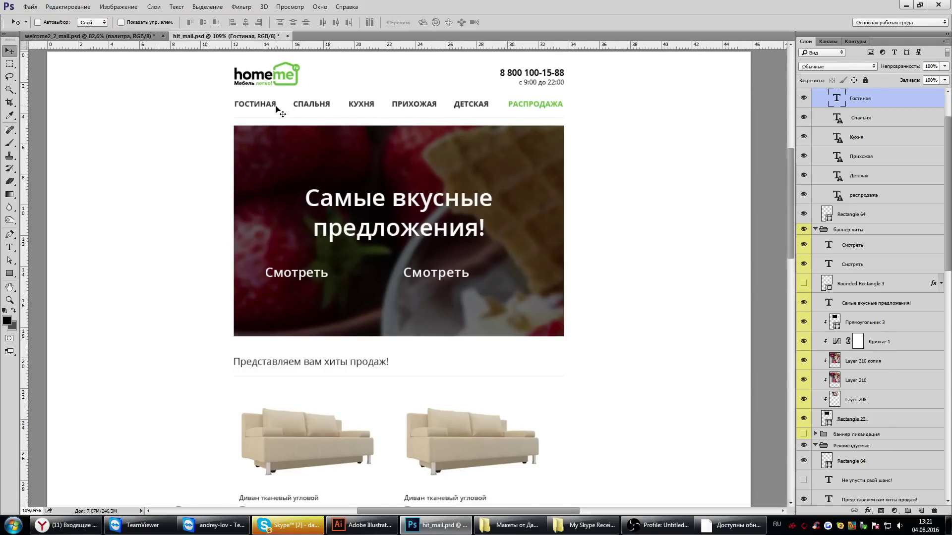
{"action": "scroll", "coordinate": [276, 107], "scroll_direction": "up", "scroll_amount": 1}
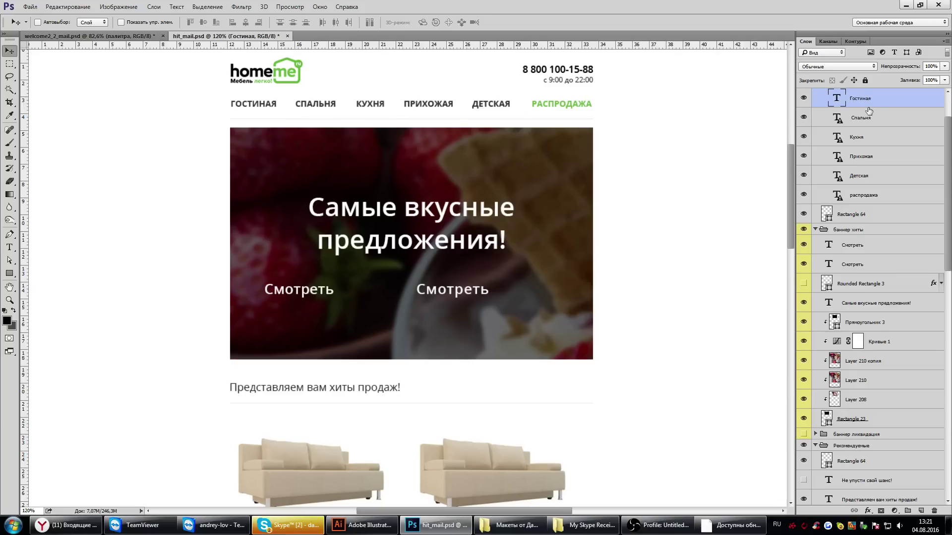
Step: Duplicate ГОСТИНАЯ to the left of the menu and set the copy's tracking to 200
{"action": "key", "text": "ctrl+j"}
{"action": "left_click_drag", "start_coordinate": [267, 105], "coordinate": [173, 105]}
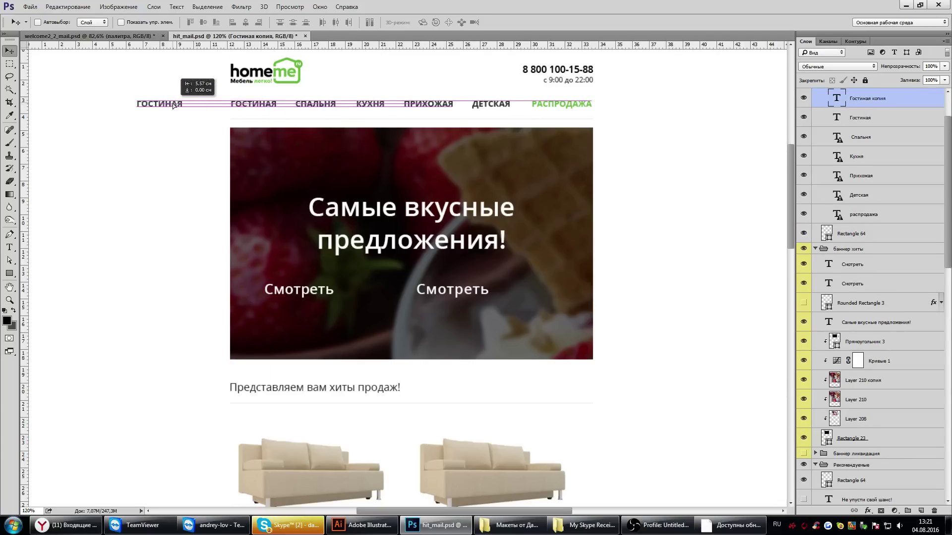
{"action": "left_click", "coordinate": [9, 247]}
{"action": "left_click", "coordinate": [148, 105]}
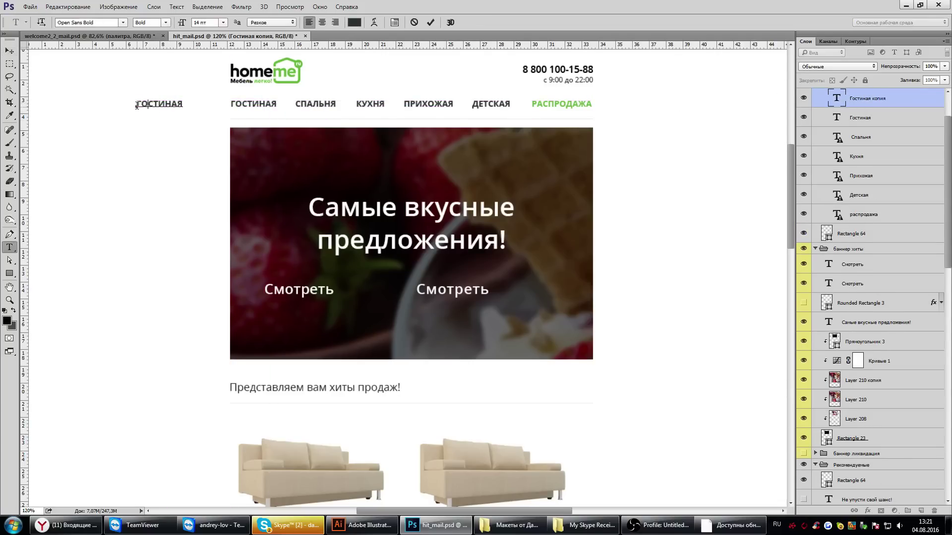
{"action": "key", "text": "ctrl+a"}
{"action": "key", "text": "ctrl+t"}
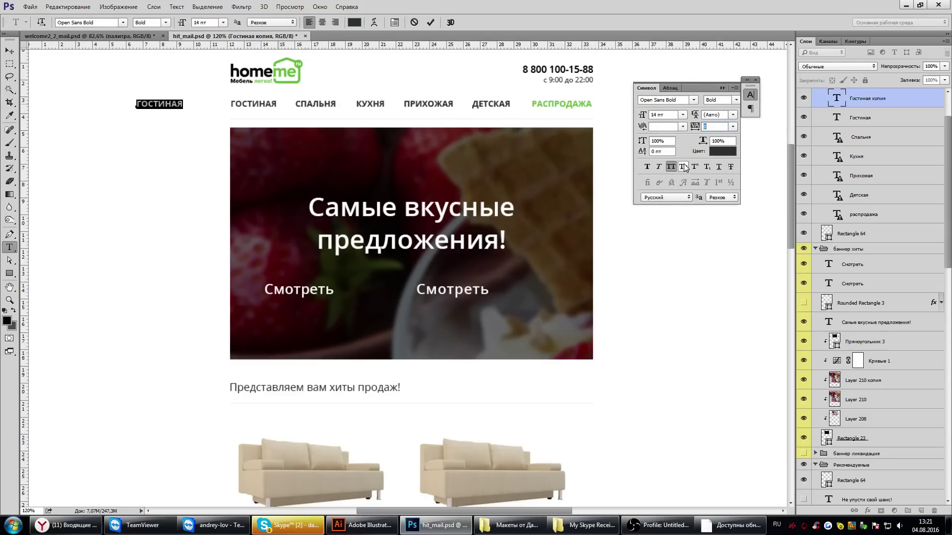
{"action": "type", "text": "0"}
{"action": "type", "text": "200"}
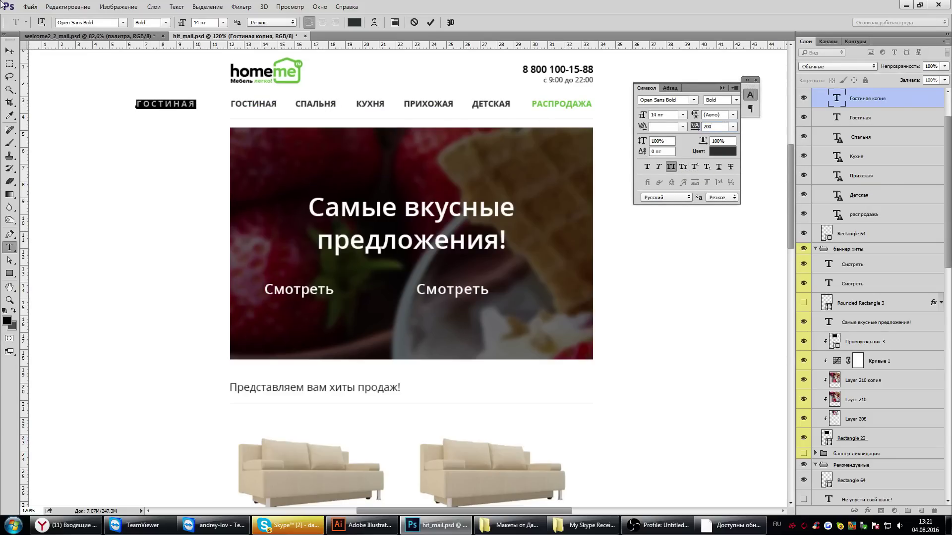
{"action": "left_click", "coordinate": [9, 51]}
Step: Reposition the widened ГОСТИНАЯ copy, then bring welcome2_2_mail.psd to the front
{"action": "scroll", "coordinate": [198, 132], "scroll_direction": "down", "scroll_amount": 1}
{"action": "left_click_drag", "start_coordinate": [187, 123], "coordinate": [168, 108]}
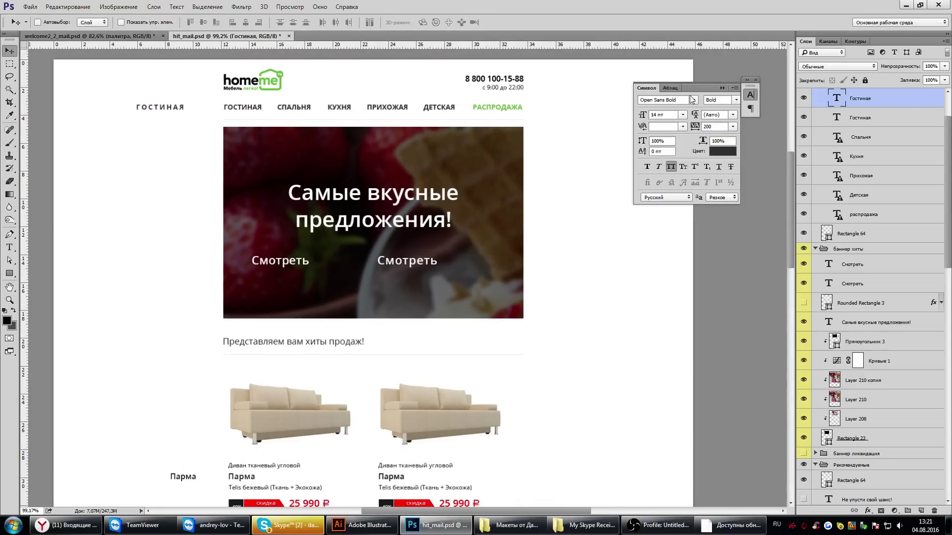
{"action": "left_click", "coordinate": [755, 80]}
{"action": "scroll", "coordinate": [258, 91], "scroll_direction": "up", "scroll_amount": 1}
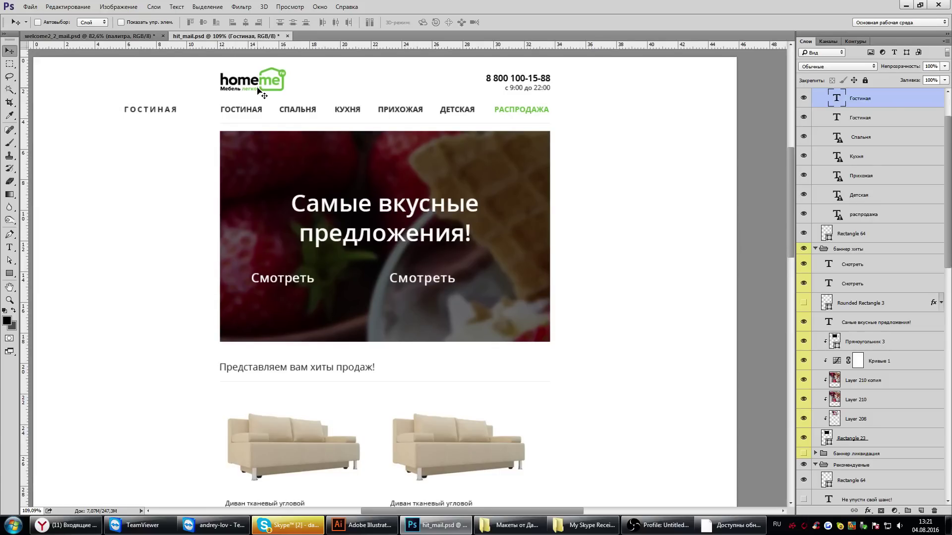
{"action": "left_click", "coordinate": [89, 36]}
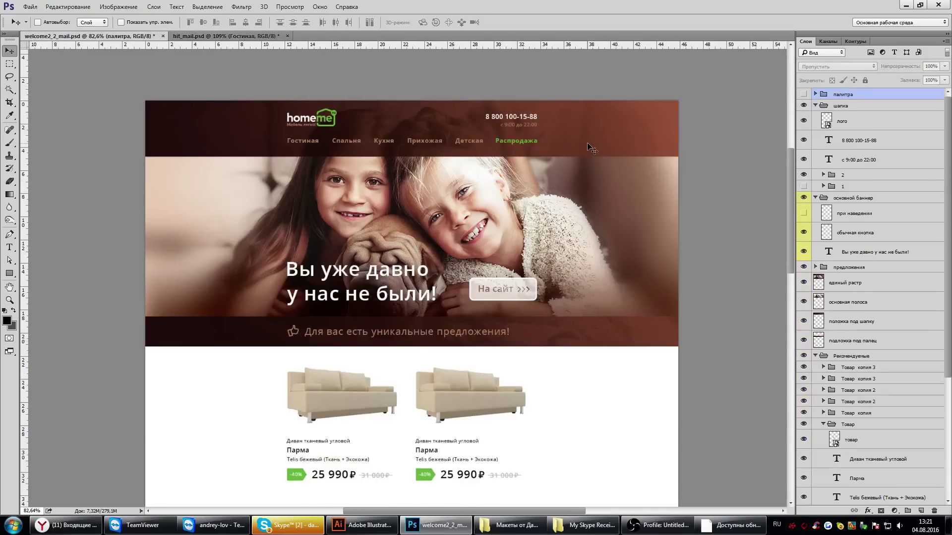
Step: Inspect the reference's Спальня menu text: Open Sans Bold, 15.37 pt
{"action": "scroll", "coordinate": [495, 142], "scroll_direction": "up", "scroll_amount": 3}
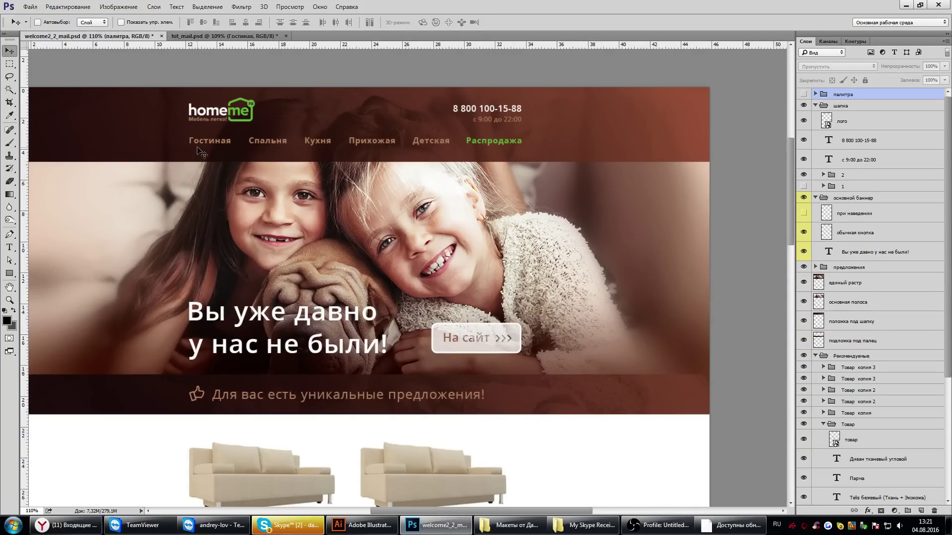
{"action": "scroll", "coordinate": [234, 166], "scroll_direction": "down", "scroll_amount": 1}
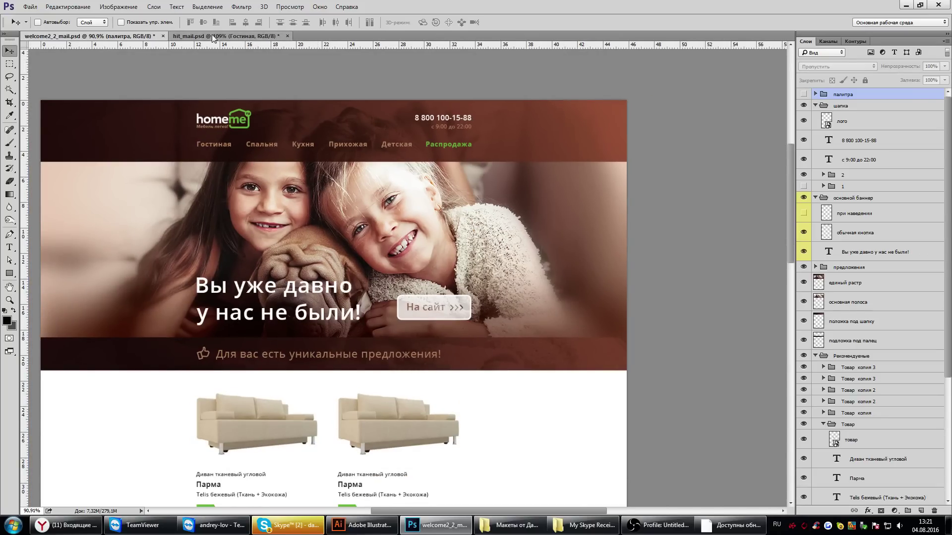
{"action": "scroll", "coordinate": [342, 176], "scroll_direction": "down", "scroll_amount": 1}
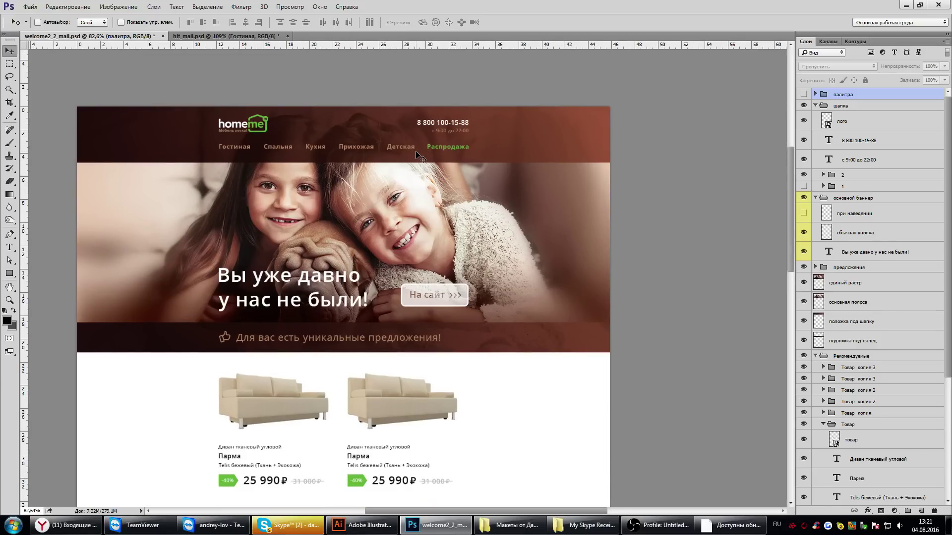
{"action": "left_click", "coordinate": [9, 247]}
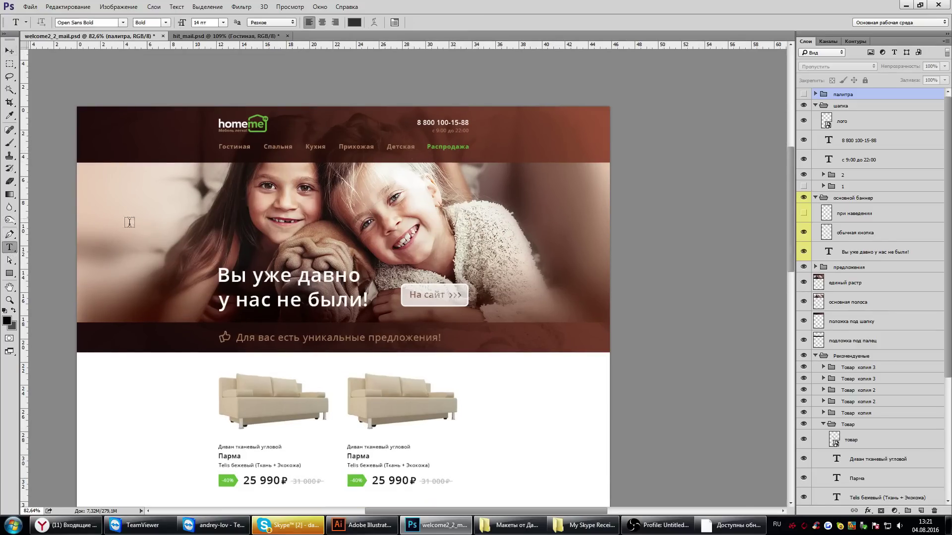
{"action": "left_click", "coordinate": [281, 148]}
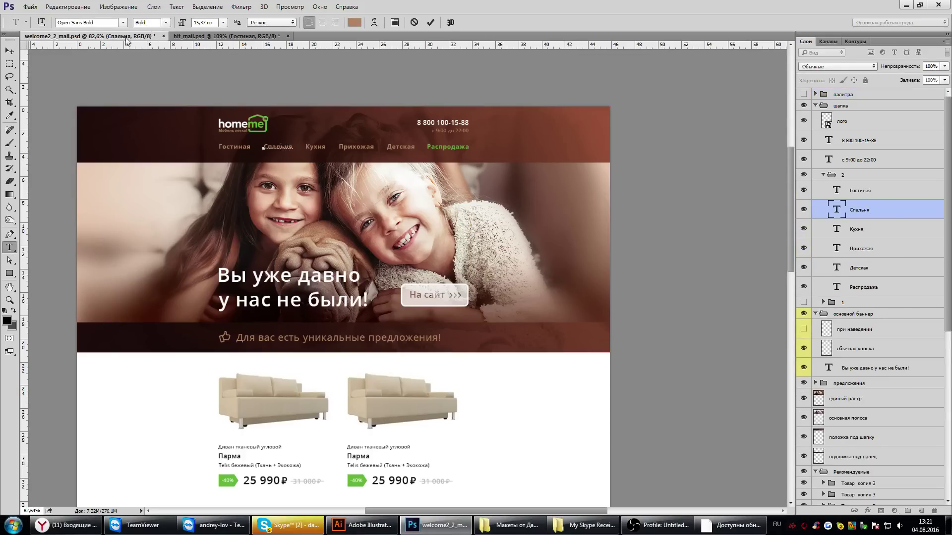
Step: Commit the Спальня text, zoom around the reference header menu, then return to hit_mail.psd
{"action": "left_click", "coordinate": [10, 50]}
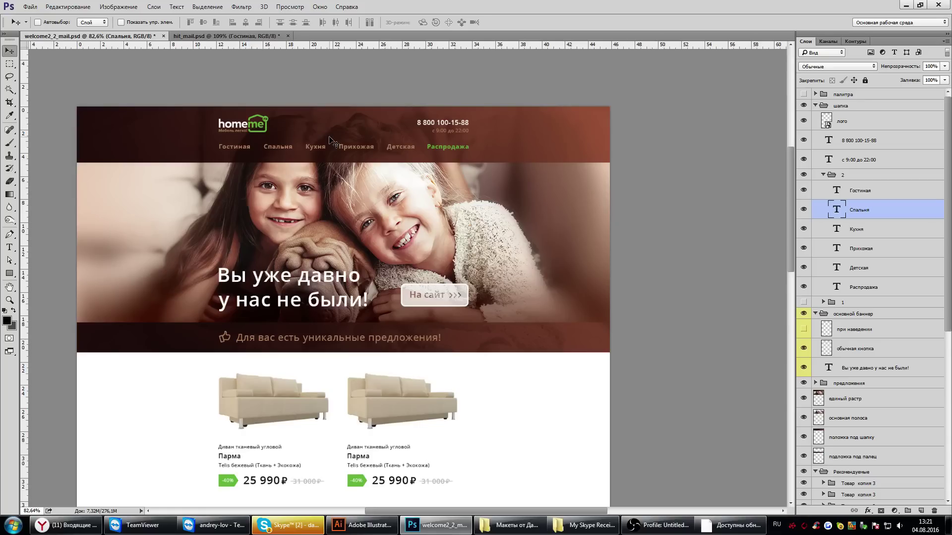
{"action": "scroll", "coordinate": [495, 116], "scroll_direction": "up", "scroll_amount": 3}
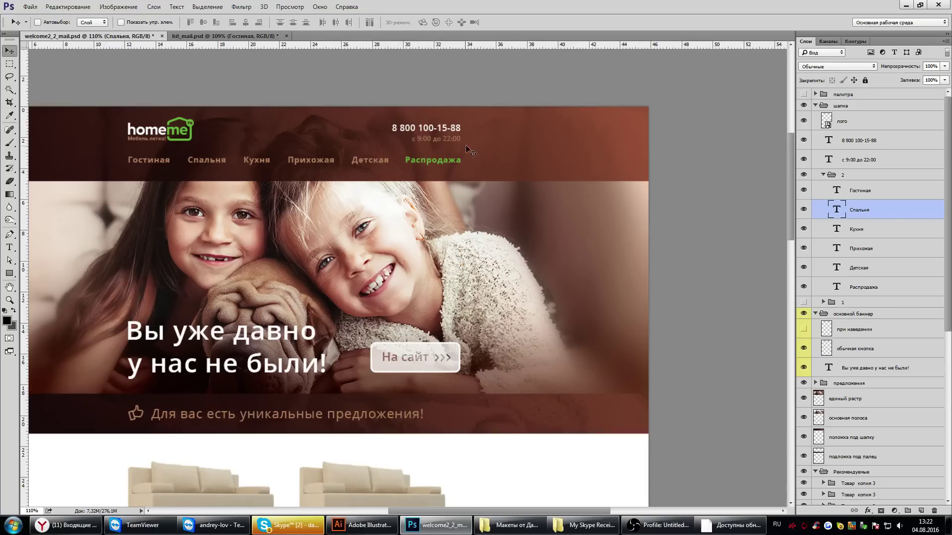
{"action": "scroll", "coordinate": [406, 138], "scroll_direction": "up", "scroll_amount": 1}
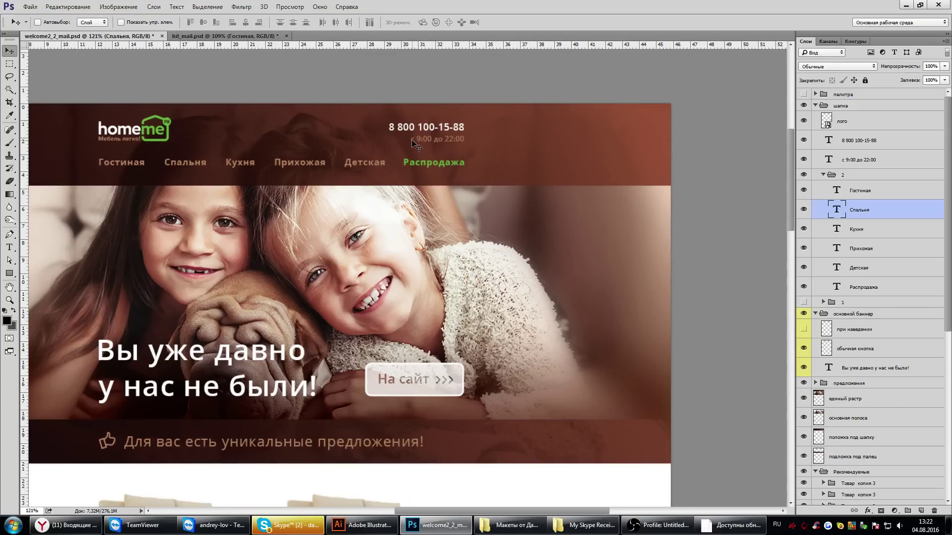
{"action": "scroll", "coordinate": [453, 146], "scroll_direction": "down", "scroll_amount": 1}
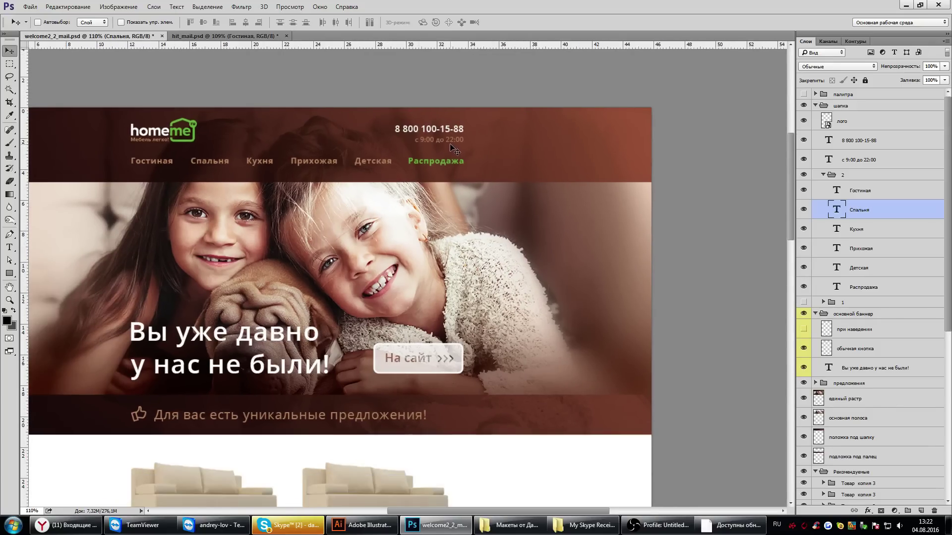
{"action": "scroll", "coordinate": [426, 141], "scroll_direction": "up", "scroll_amount": 1}
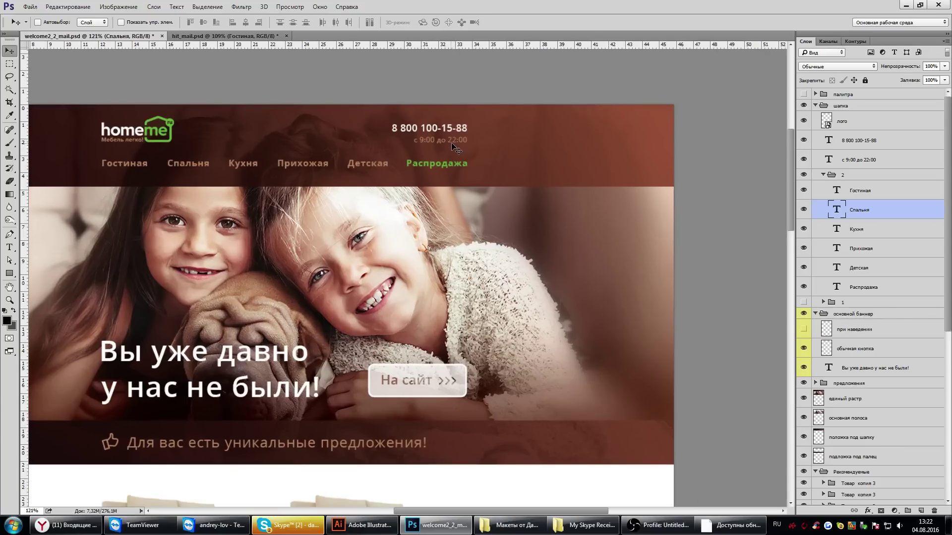
{"action": "scroll", "coordinate": [434, 144], "scroll_direction": "down", "scroll_amount": 2}
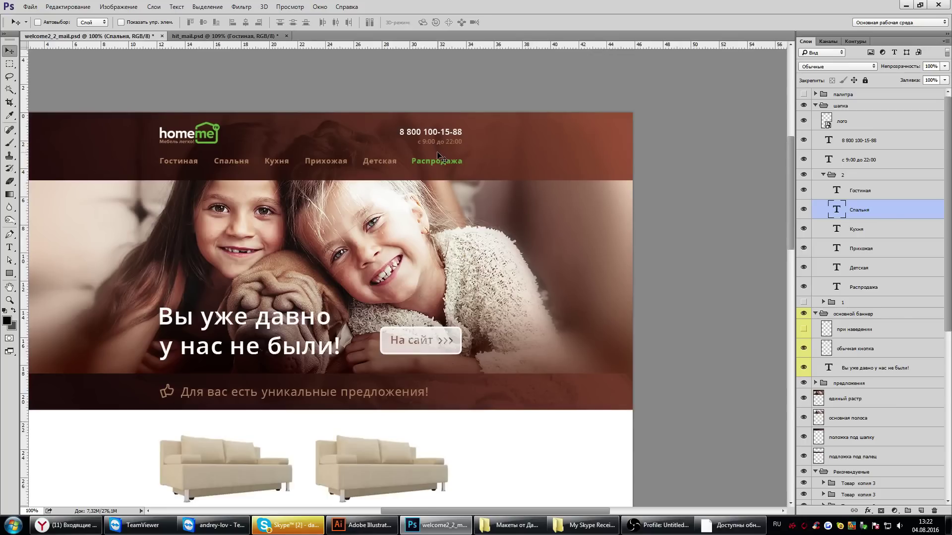
{"action": "scroll", "coordinate": [436, 159], "scroll_direction": "down", "scroll_amount": 4}
{"action": "scroll", "coordinate": [426, 168], "scroll_direction": "up", "scroll_amount": 1}
{"action": "scroll", "coordinate": [382, 174], "scroll_direction": "up", "scroll_amount": 1}
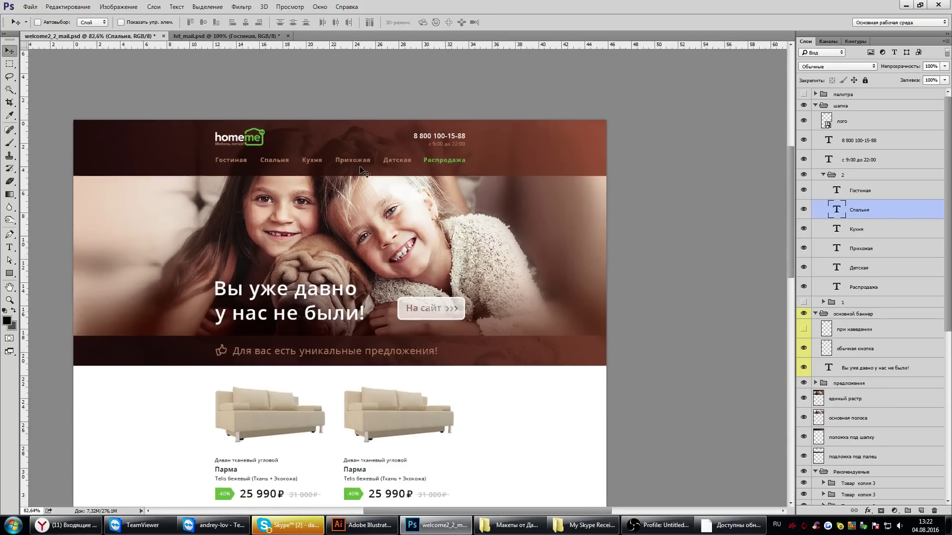
{"action": "scroll", "coordinate": [243, 127], "scroll_direction": "up", "scroll_amount": 1}
{"action": "left_click", "coordinate": [268, 37]}
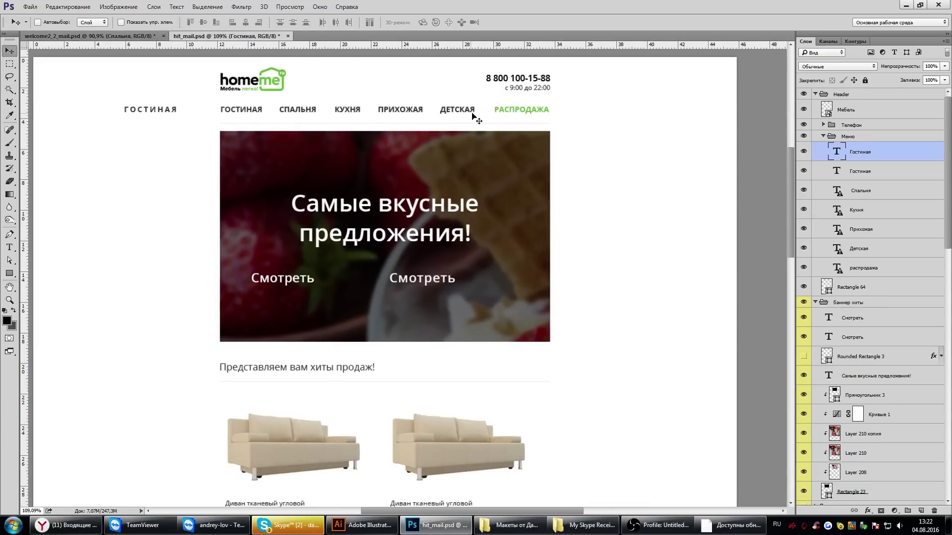
{"action": "left_click", "coordinate": [9, 300]}
{"action": "right_click", "coordinate": [347, 236]}
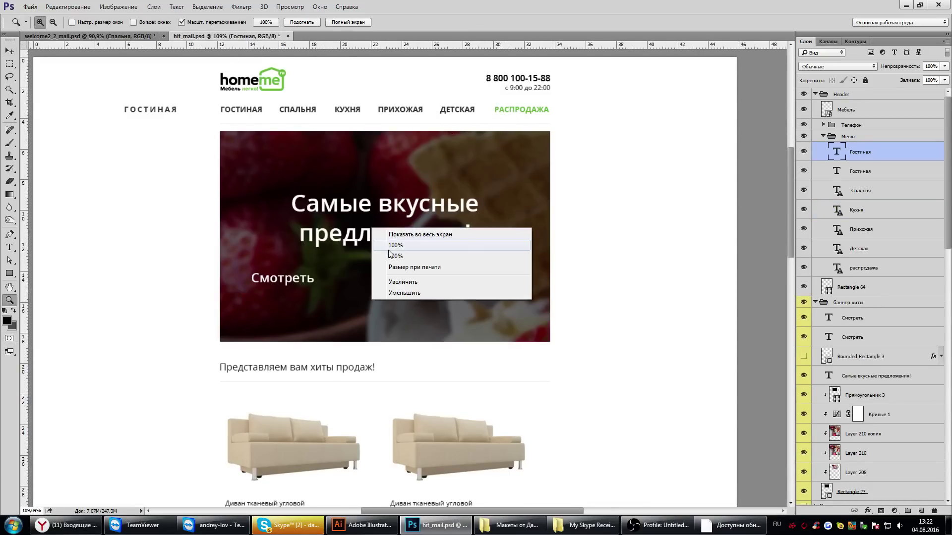
{"action": "left_click", "coordinate": [396, 246]}
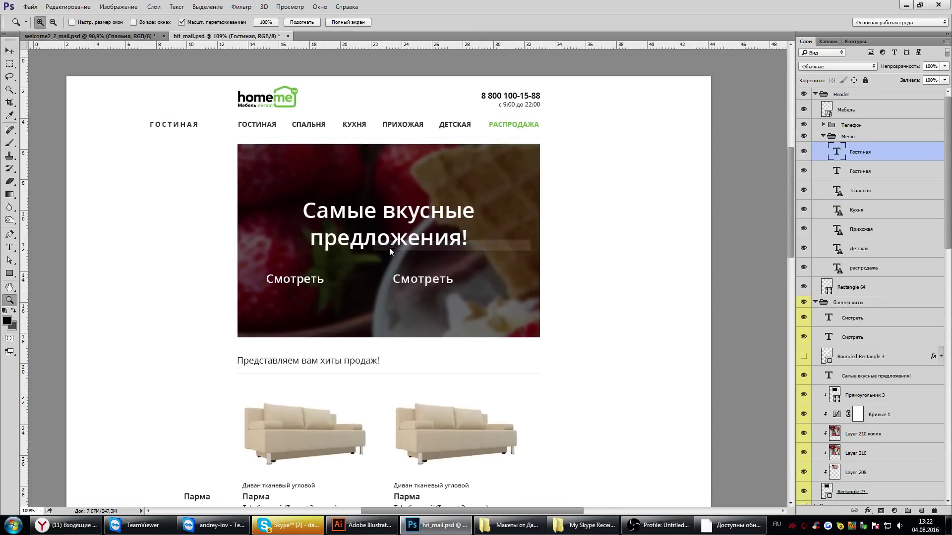
{"action": "left_click", "coordinate": [145, 37]}
{"action": "right_click", "coordinate": [411, 212]}
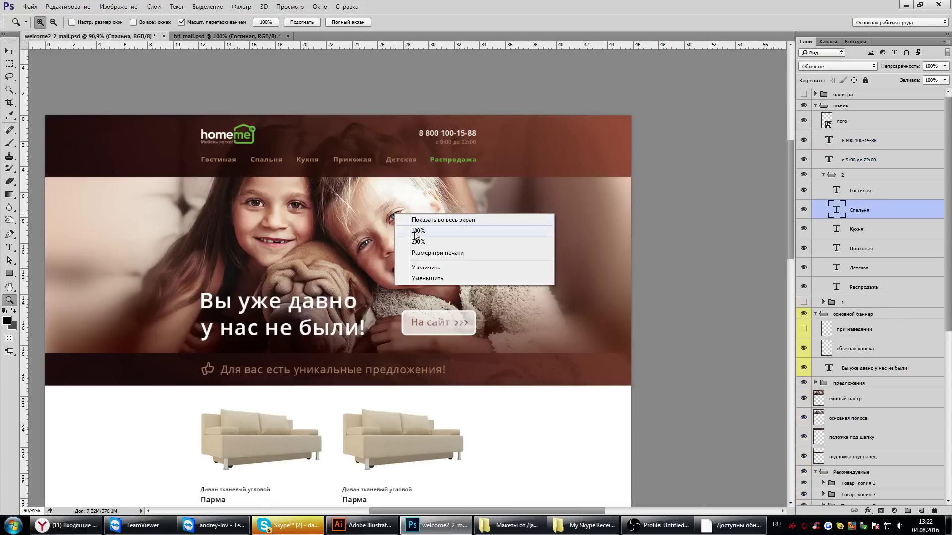
{"action": "left_click", "coordinate": [418, 236]}
{"action": "left_click_drag", "start_coordinate": [392, 432], "coordinate": [415, 221]}
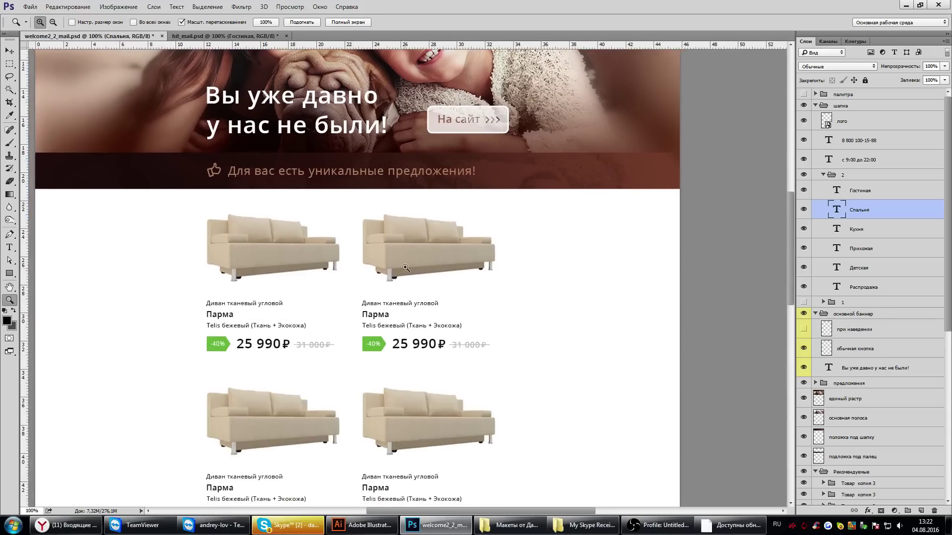
{"action": "scroll", "coordinate": [412, 298], "scroll_direction": "down", "scroll_amount": 2}
{"action": "left_click_drag", "start_coordinate": [415, 383], "coordinate": [420, 311]}
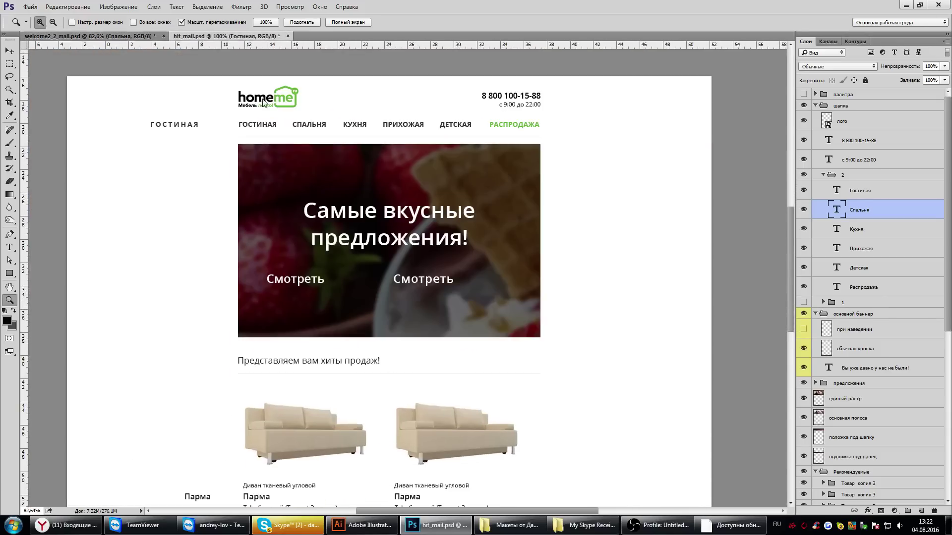
{"action": "left_click", "coordinate": [225, 36]}
{"action": "scroll", "coordinate": [357, 310], "scroll_direction": "down", "scroll_amount": 3}
{"action": "scroll", "coordinate": [357, 309], "scroll_direction": "down", "scroll_amount": 2}
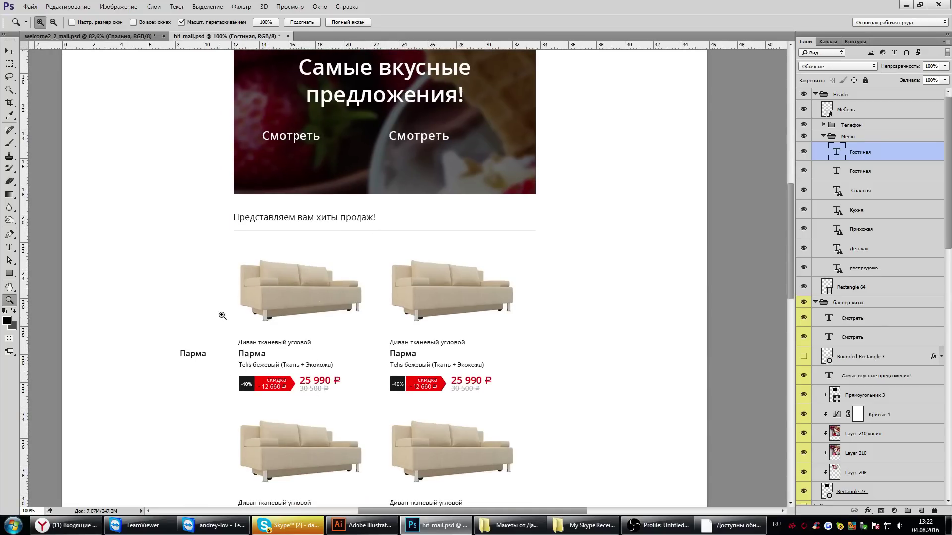
{"action": "scroll", "coordinate": [382, 238], "scroll_direction": "up", "scroll_amount": 5}
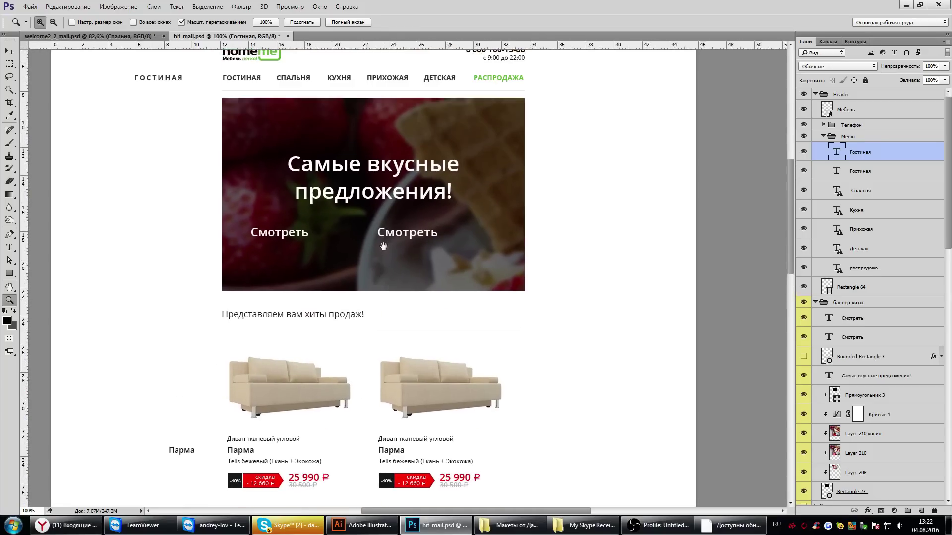
{"action": "scroll", "coordinate": [387, 248], "scroll_direction": "up", "scroll_amount": 1}
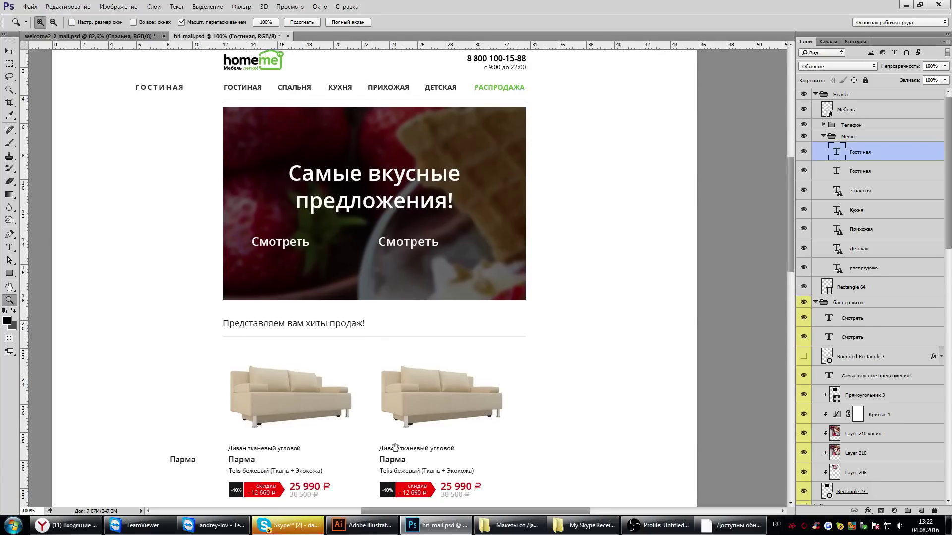
{"action": "left_click_drag", "start_coordinate": [390, 449], "coordinate": [390, 317]}
{"action": "left_click", "coordinate": [138, 36]}
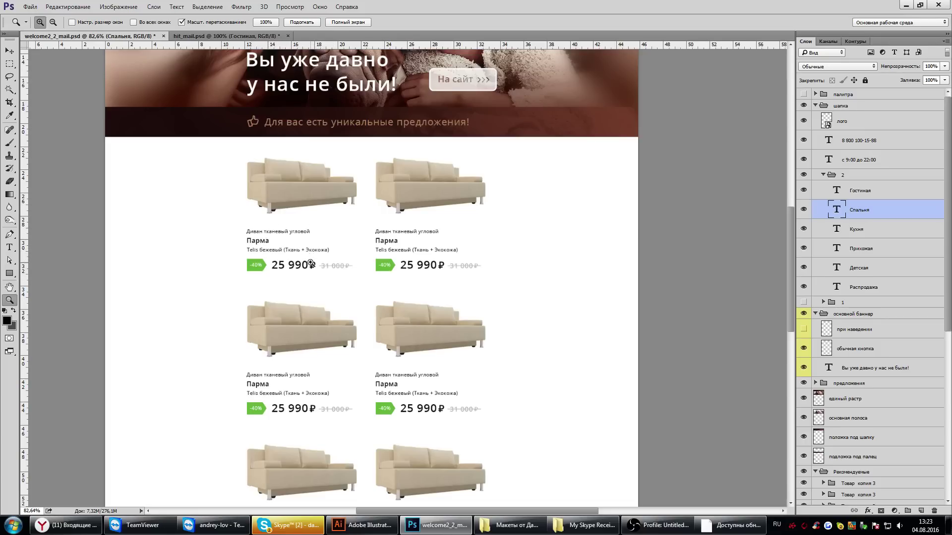
{"action": "left_click", "coordinate": [278, 254]}
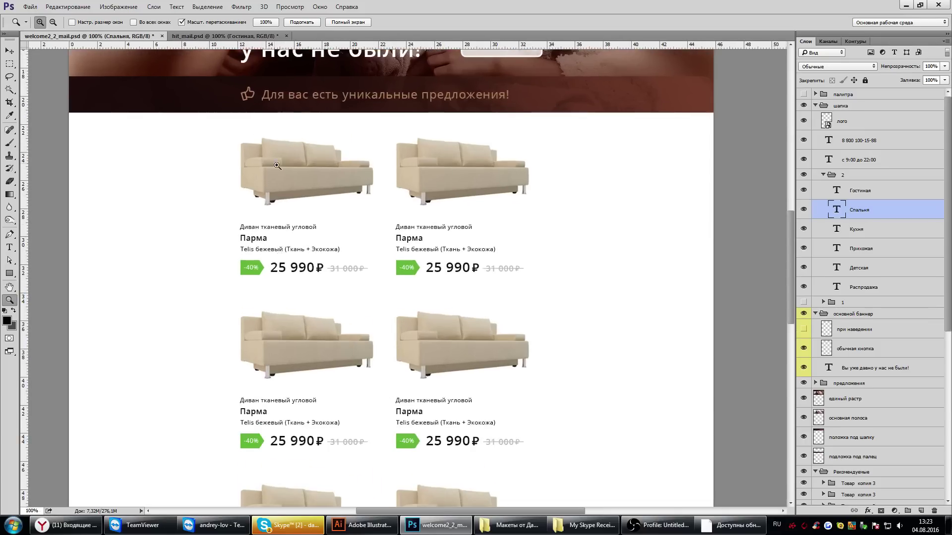
{"action": "scroll", "coordinate": [292, 169], "scroll_direction": "up", "scroll_amount": 1}
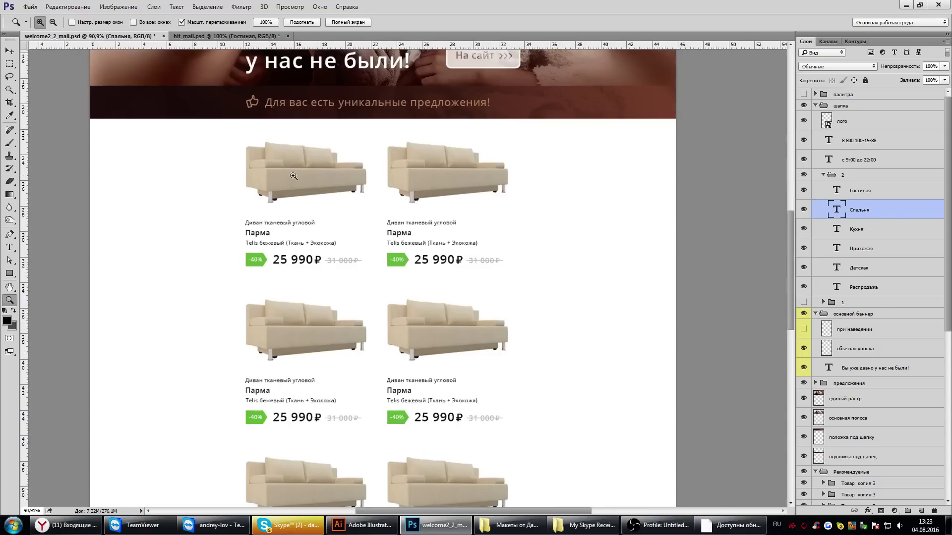
{"action": "scroll", "coordinate": [294, 173], "scroll_direction": "up", "scroll_amount": 1}
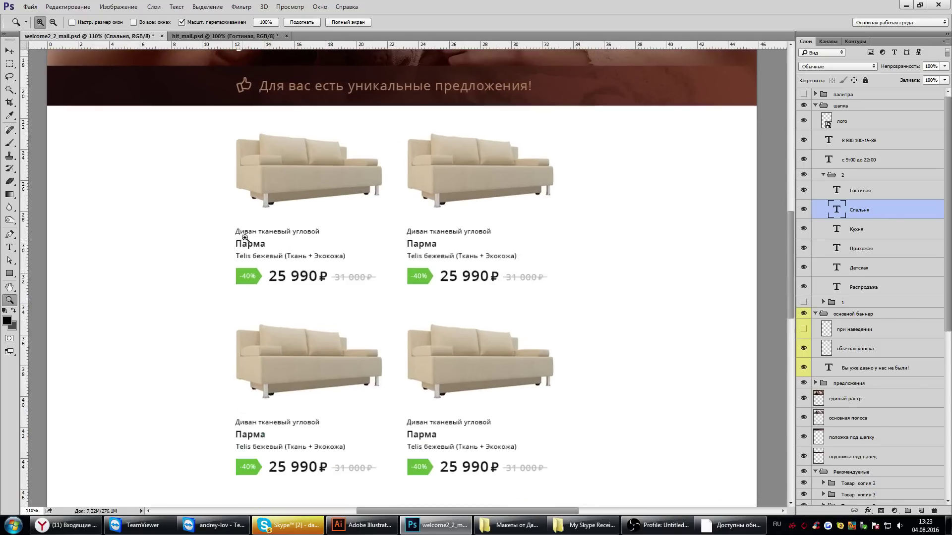
{"action": "scroll", "coordinate": [337, 271], "scroll_direction": "down", "scroll_amount": 2}
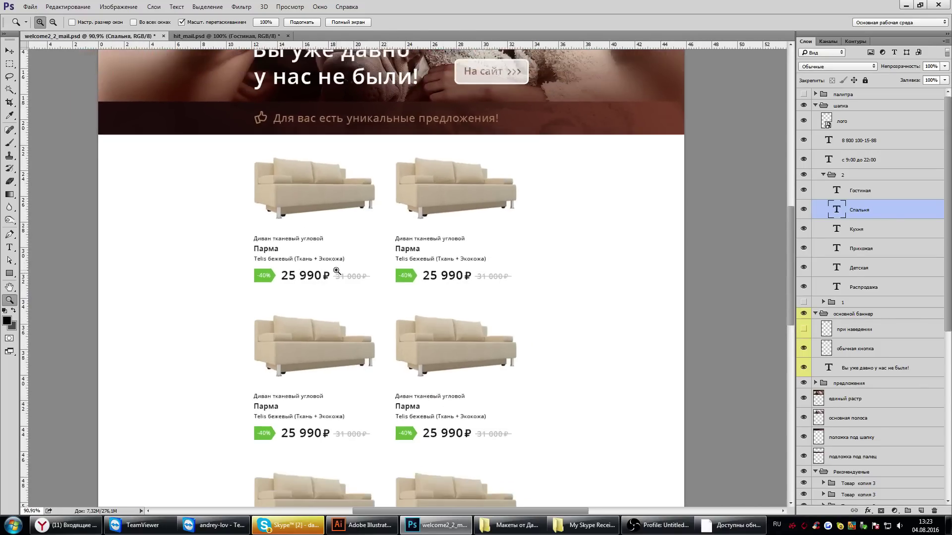
{"action": "scroll", "coordinate": [337, 270], "scroll_direction": "down", "scroll_amount": 2}
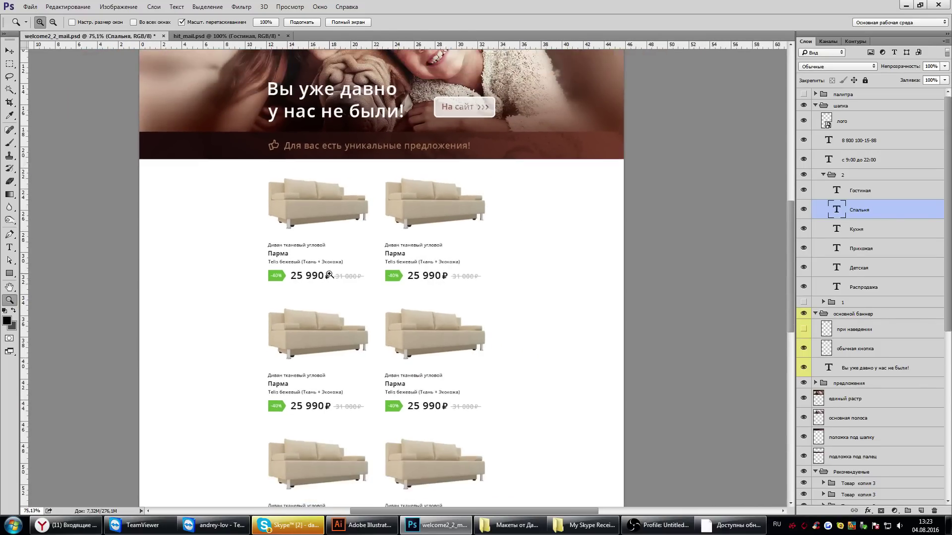
{"action": "scroll", "coordinate": [340, 275], "scroll_direction": "up", "scroll_amount": 2}
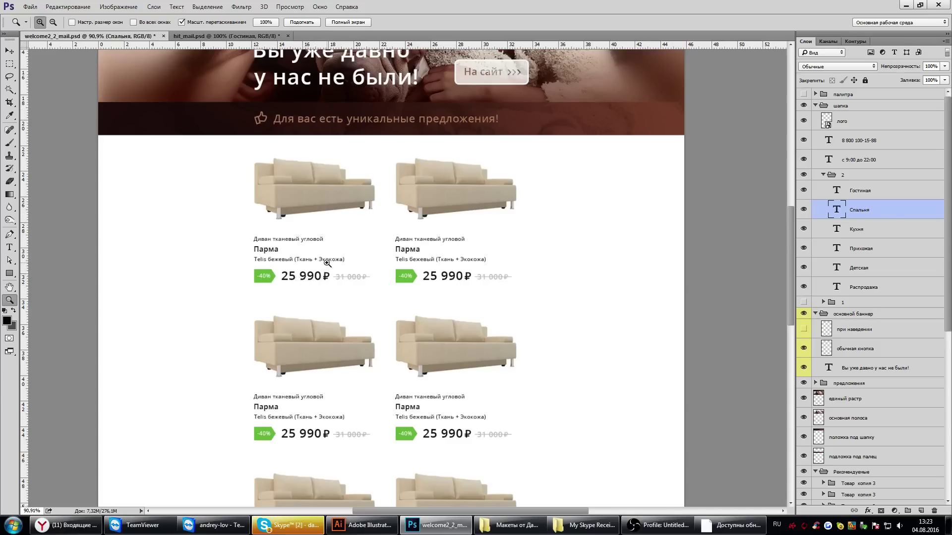
{"action": "left_click", "coordinate": [273, 282]}
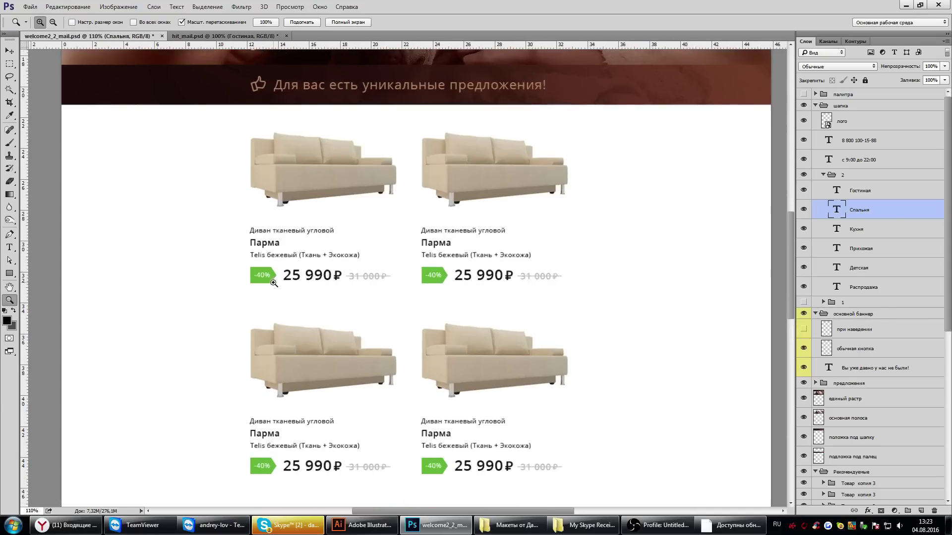
{"action": "left_click", "coordinate": [290, 289], "text": "alt"}
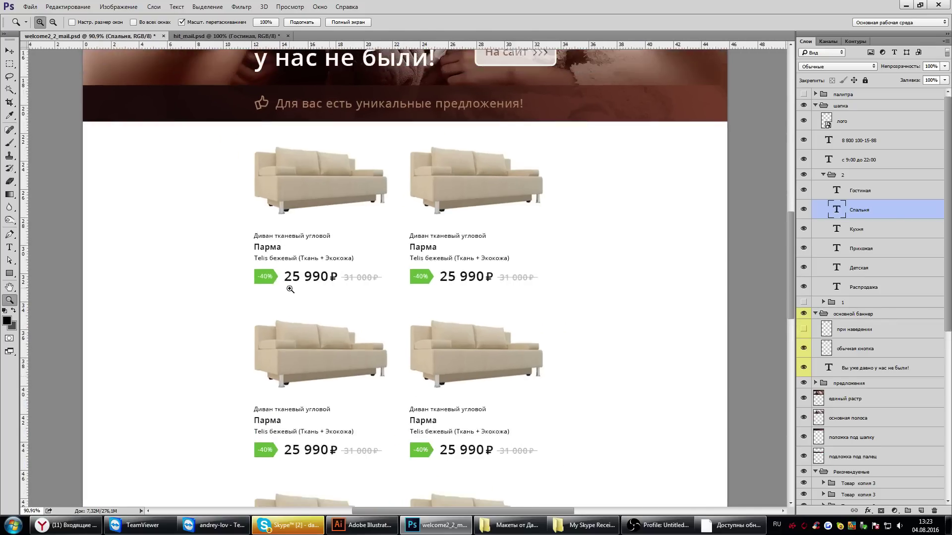
{"action": "scroll", "coordinate": [290, 289], "scroll_direction": "down", "scroll_amount": 1}
{"action": "scroll", "coordinate": [290, 288], "scroll_direction": "down", "scroll_amount": 1}
{"action": "scroll", "coordinate": [298, 290], "scroll_direction": "down", "scroll_amount": 1}
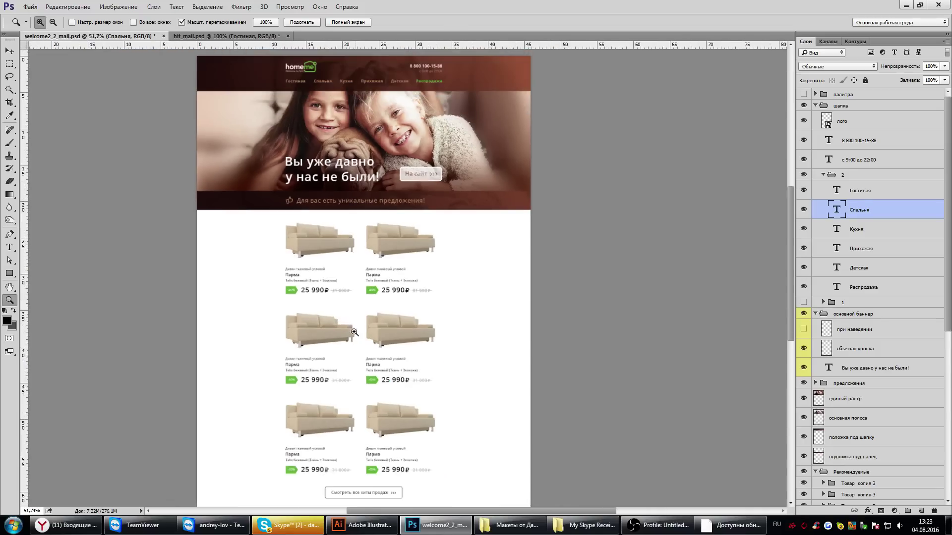
{"action": "left_click_drag", "start_coordinate": [370, 383], "coordinate": [370, 317]}
{"action": "scroll", "coordinate": [370, 317], "scroll_direction": "down", "scroll_amount": 1}
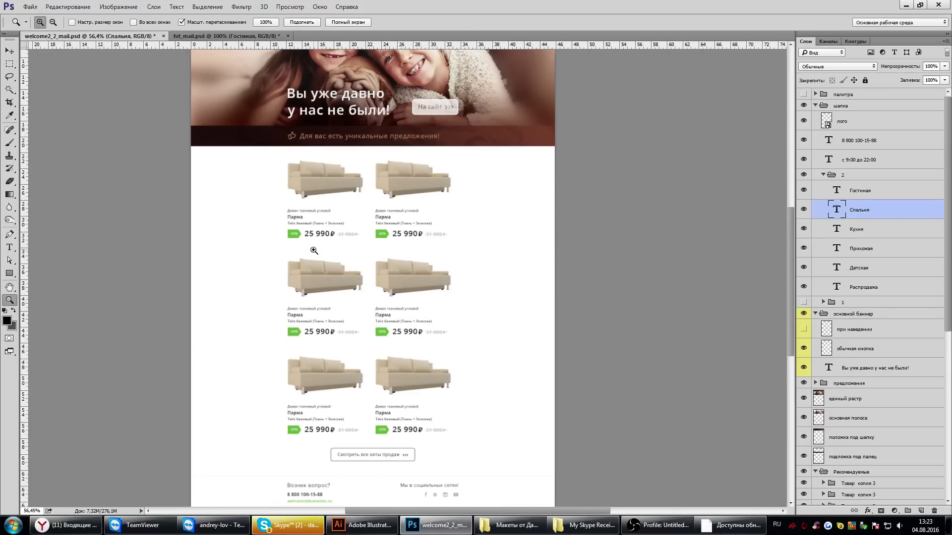
{"action": "scroll", "coordinate": [316, 249], "scroll_direction": "down", "scroll_amount": 1}
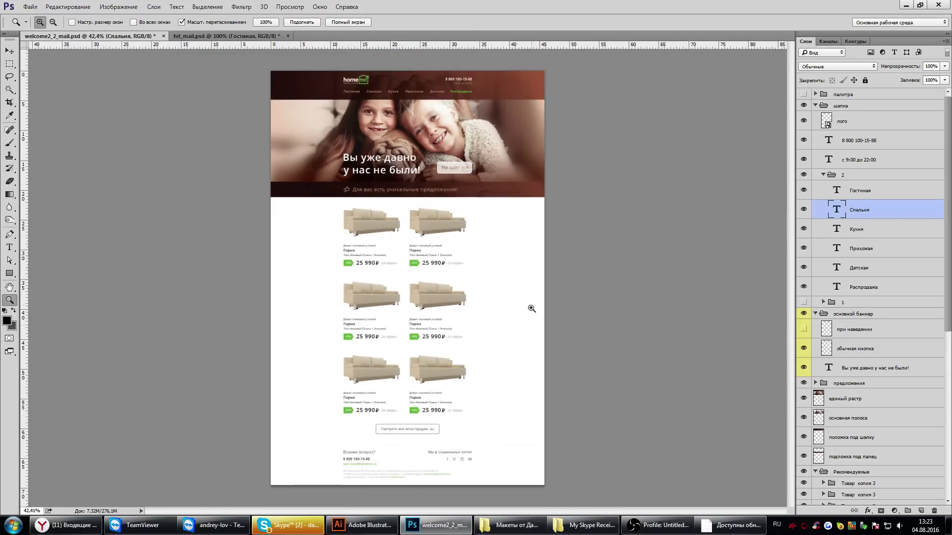
{"action": "scroll", "coordinate": [467, 339], "scroll_direction": "up", "scroll_amount": 1}
{"action": "scroll", "coordinate": [467, 339], "scroll_direction": "up", "scroll_amount": 3}
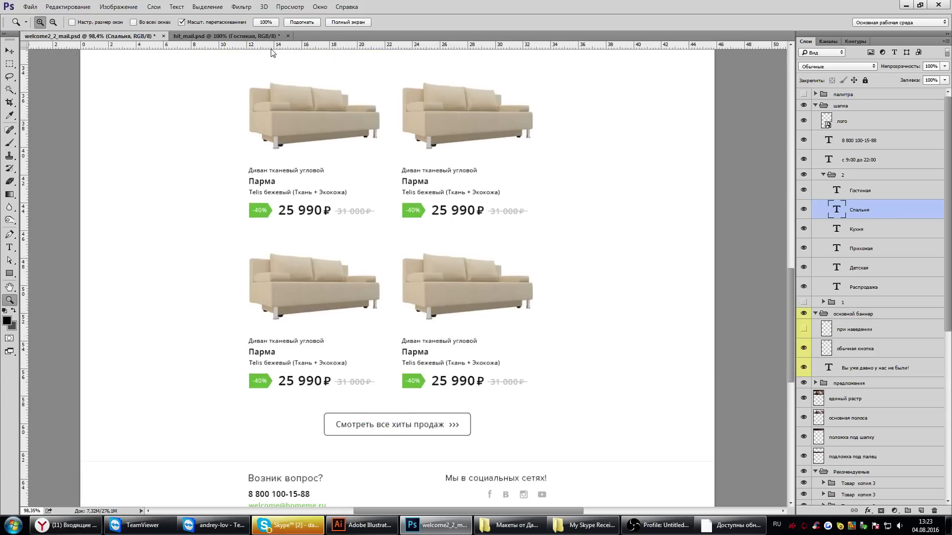
Step: Switch to hit_mail.psd and zoom in on the sofa price
{"action": "left_click", "coordinate": [226, 35]}
{"action": "left_click", "coordinate": [10, 247]}
{"action": "scroll", "coordinate": [362, 358], "scroll_direction": "up", "scroll_amount": 3}
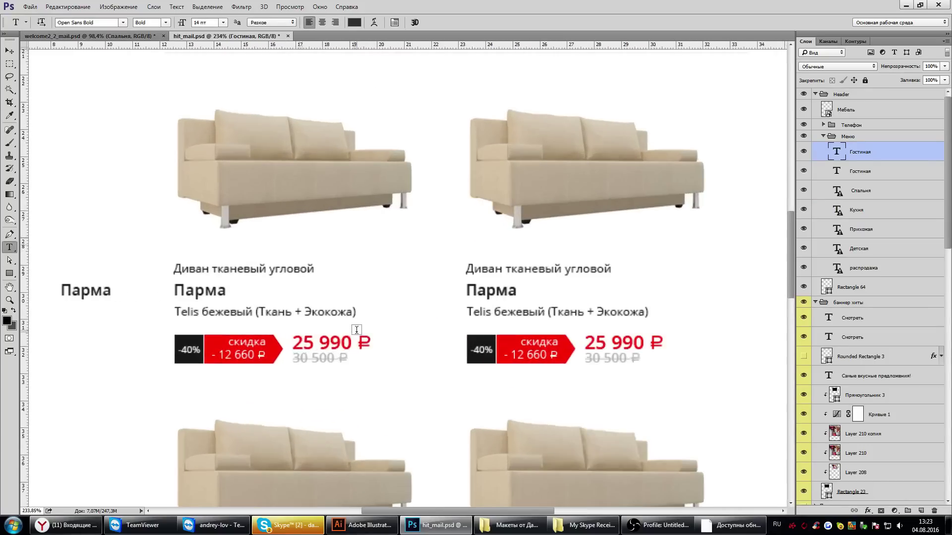
{"action": "scroll", "coordinate": [363, 360], "scroll_direction": "up", "scroll_amount": 2}
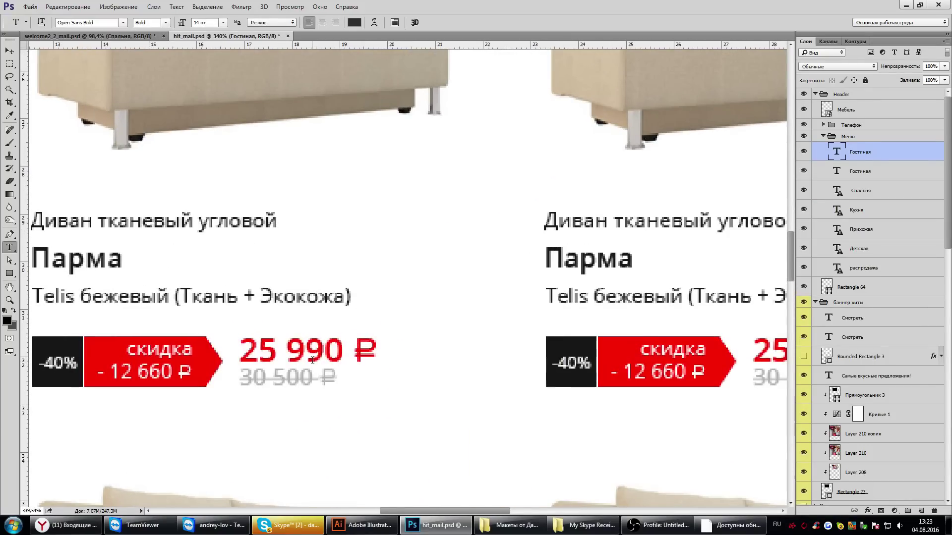
Step: In welcome2_2_mail, select the old price's ruble sign with Path Selection
{"action": "left_click", "coordinate": [89, 36]}
{"action": "key", "text": "a"}
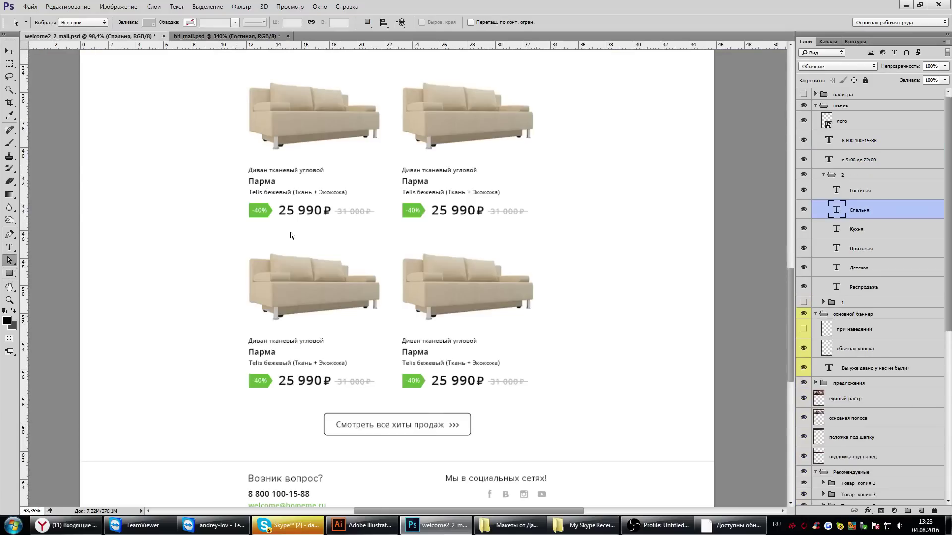
{"action": "scroll", "coordinate": [427, 211], "scroll_direction": "up", "scroll_amount": 2}
{"action": "left_click", "coordinate": [410, 199]}
{"action": "scroll", "coordinate": [410, 200], "scroll_direction": "up", "scroll_amount": 3}
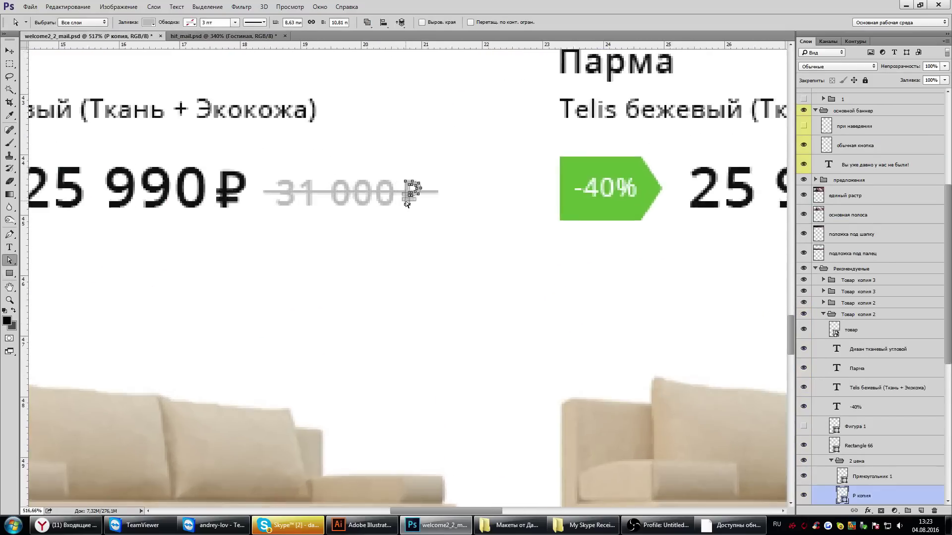
{"action": "scroll", "coordinate": [410, 199], "scroll_direction": "up", "scroll_amount": 3}
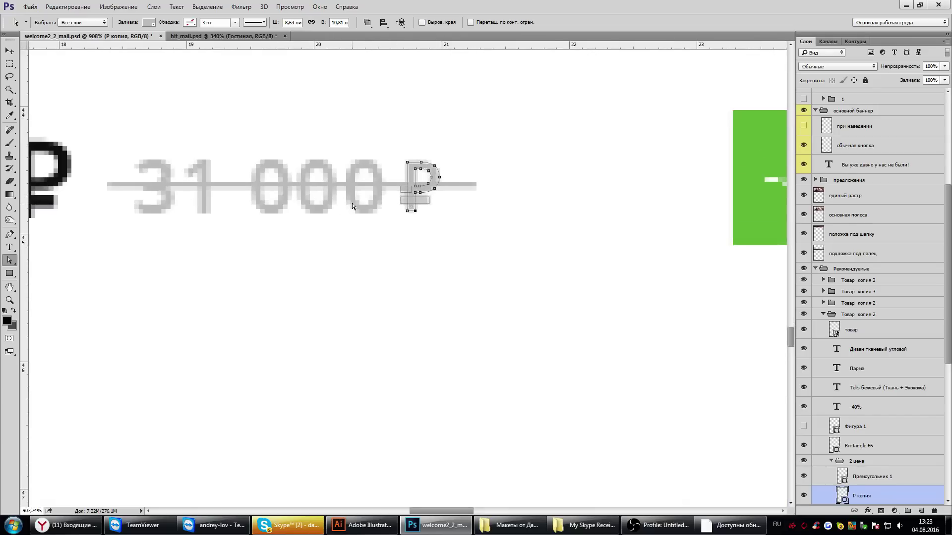
Step: Compare the red discount price blocks back in hit_mail.psd
{"action": "left_click", "coordinate": [223, 35]}
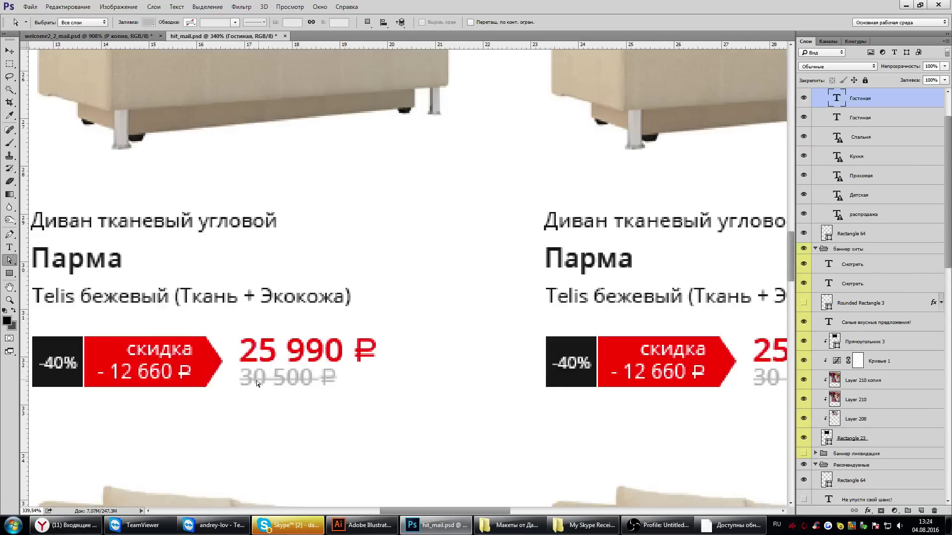
{"action": "scroll", "coordinate": [337, 349], "scroll_direction": "down", "scroll_amount": 2}
{"action": "scroll", "coordinate": [337, 361], "scroll_direction": "up", "scroll_amount": 2}
{"action": "scroll", "coordinate": [346, 389], "scroll_direction": "down", "scroll_amount": 3}
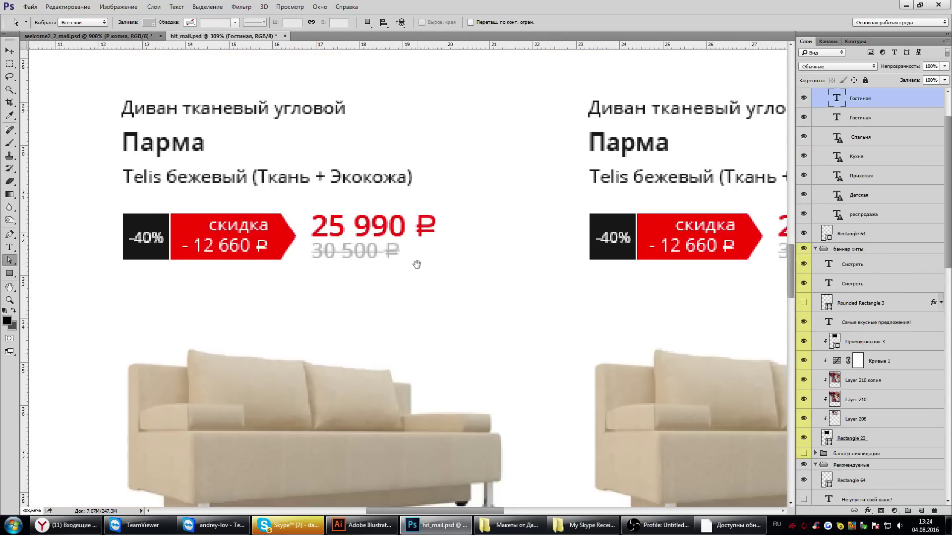
{"action": "scroll", "coordinate": [417, 263], "scroll_direction": "down", "scroll_amount": 1}
{"action": "scroll", "coordinate": [417, 268], "scroll_direction": "down", "scroll_amount": 1}
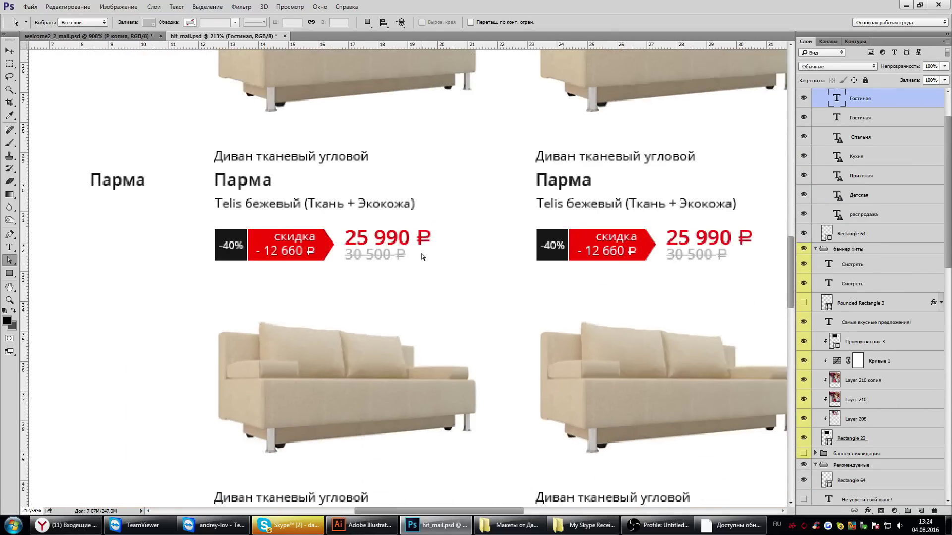
Step: Scroll through welcome2_2_mail.psd to view its bottom sofa cards and footer
{"action": "left_click", "coordinate": [94, 36]}
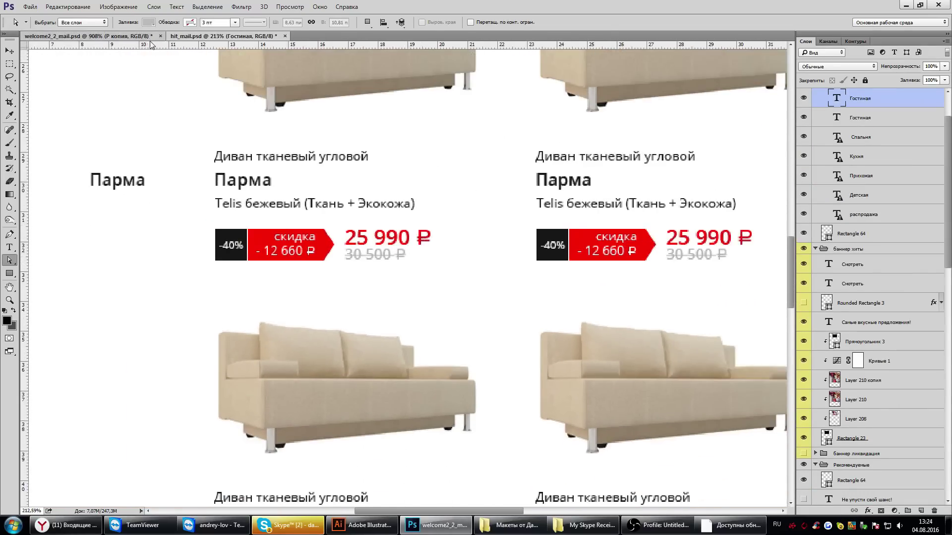
{"action": "scroll", "coordinate": [319, 262], "scroll_direction": "down", "scroll_amount": 6}
{"action": "scroll", "coordinate": [318, 263], "scroll_direction": "down", "scroll_amount": 2}
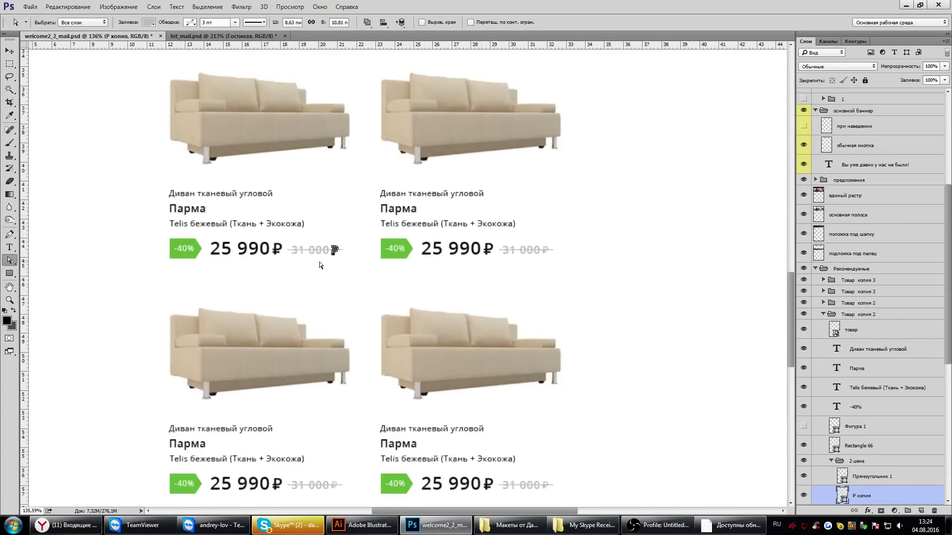
{"action": "scroll", "coordinate": [318, 263], "scroll_direction": "down", "scroll_amount": 2}
{"action": "scroll", "coordinate": [318, 263], "scroll_direction": "up", "scroll_amount": 2}
{"action": "left_click_drag", "start_coordinate": [334, 402], "coordinate": [376, 255]}
{"action": "scroll", "coordinate": [335, 342], "scroll_direction": "down", "scroll_amount": 1}
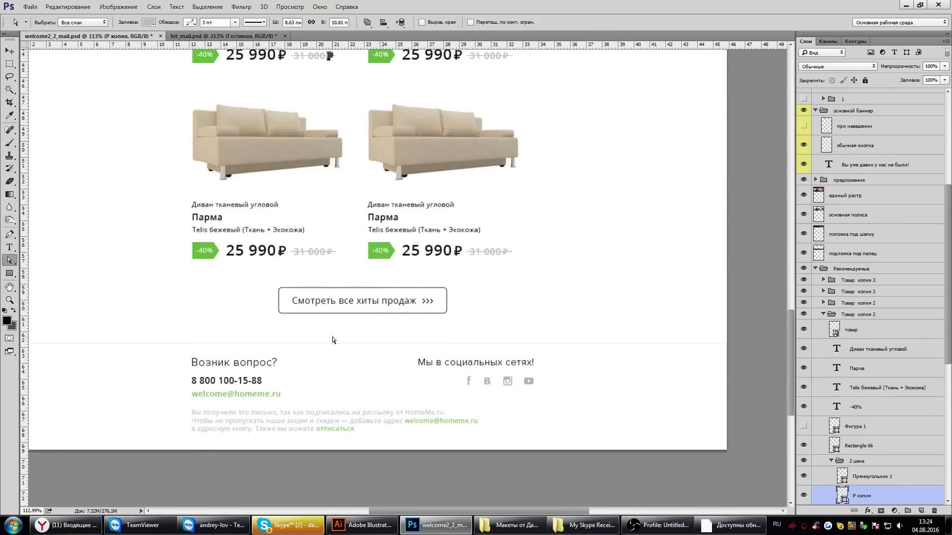
{"action": "scroll", "coordinate": [350, 317], "scroll_direction": "down", "scroll_amount": 1}
{"action": "scroll", "coordinate": [349, 319], "scroll_direction": "down", "scroll_amount": 1}
{"action": "scroll", "coordinate": [359, 287], "scroll_direction": "up", "scroll_amount": 1}
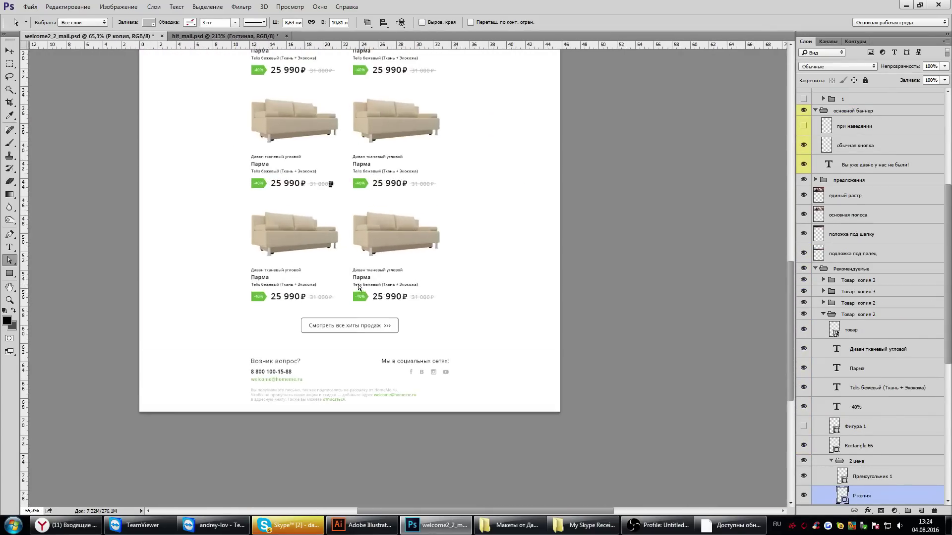
Step: Scroll through the full hit_mail.psd reference layout for comparison
{"action": "left_click", "coordinate": [257, 36]}
{"action": "scroll", "coordinate": [397, 371], "scroll_direction": "down", "scroll_amount": 5}
{"action": "scroll", "coordinate": [403, 212], "scroll_direction": "down", "scroll_amount": 1}
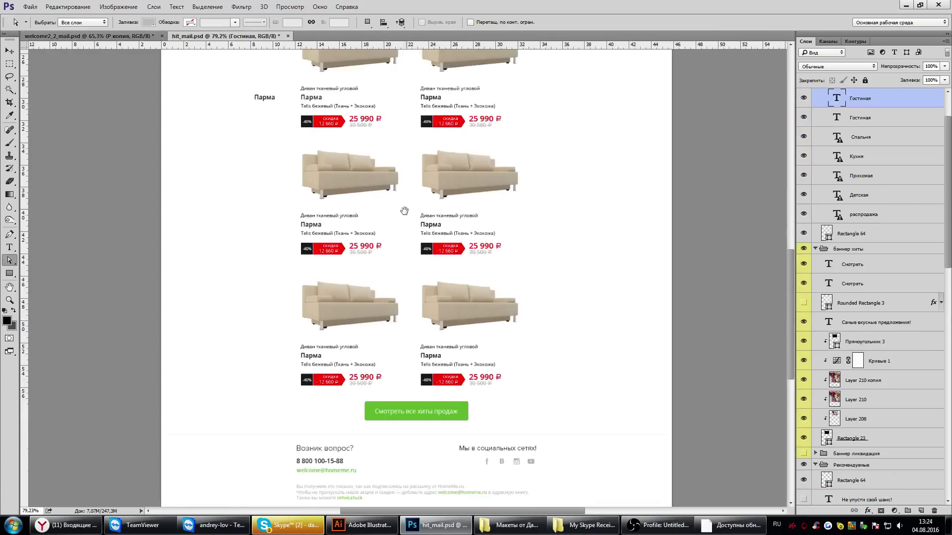
{"action": "scroll", "coordinate": [393, 227], "scroll_direction": "down", "scroll_amount": 1}
{"action": "scroll", "coordinate": [407, 218], "scroll_direction": "down", "scroll_amount": 1}
{"action": "scroll", "coordinate": [415, 162], "scroll_direction": "down", "scroll_amount": 1}
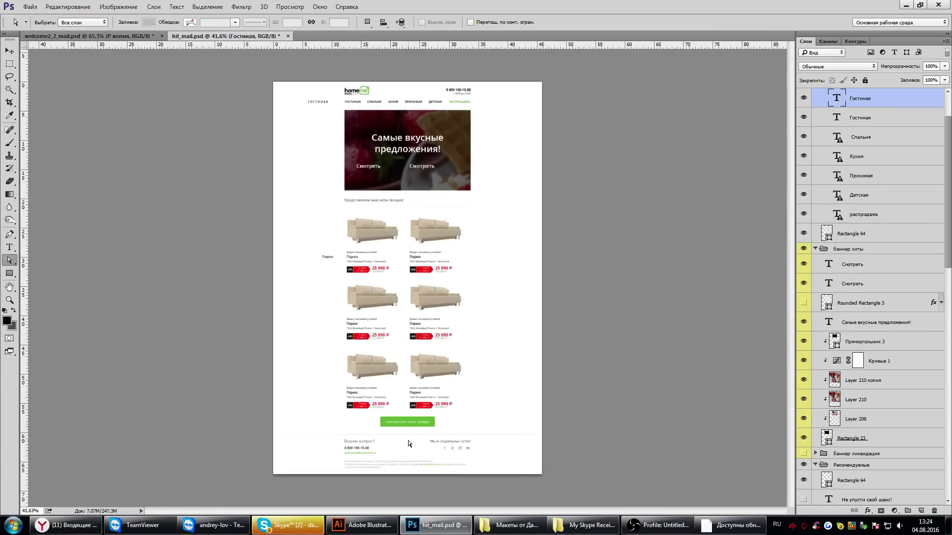
Step: Return to welcome2_2_mail.psd at 50%, showing the family banner and sofa cards
{"action": "left_click", "coordinate": [137, 38]}
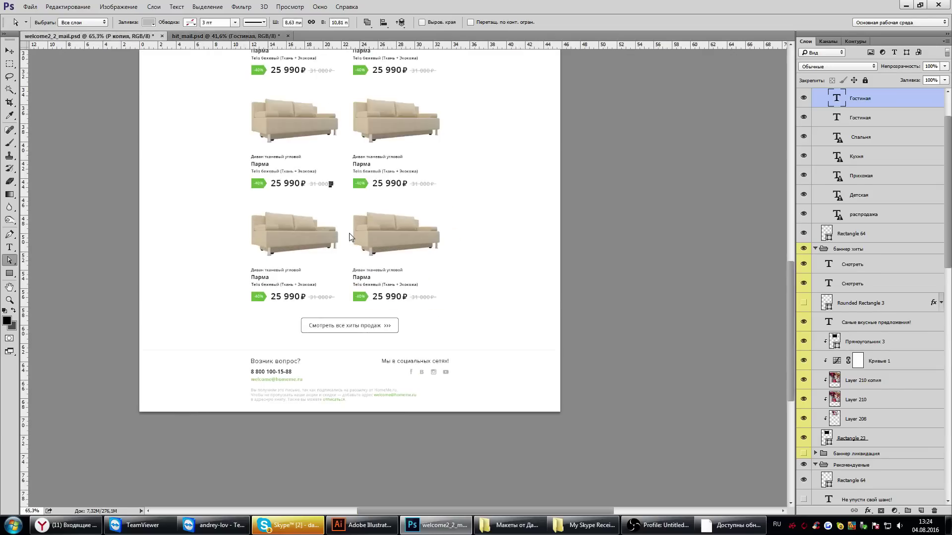
{"action": "scroll", "coordinate": [349, 233], "scroll_direction": "down", "scroll_amount": 1}
{"action": "scroll", "coordinate": [349, 233], "scroll_direction": "down", "scroll_amount": 2}
{"action": "scroll", "coordinate": [399, 255], "scroll_direction": "up", "scroll_amount": 1}
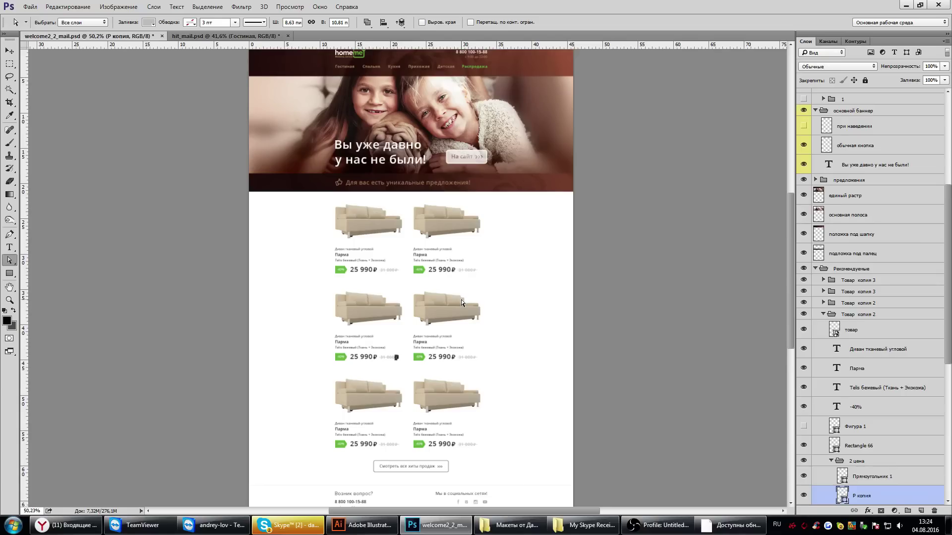
{"action": "scroll", "coordinate": [400, 472], "scroll_direction": "up", "scroll_amount": 1}
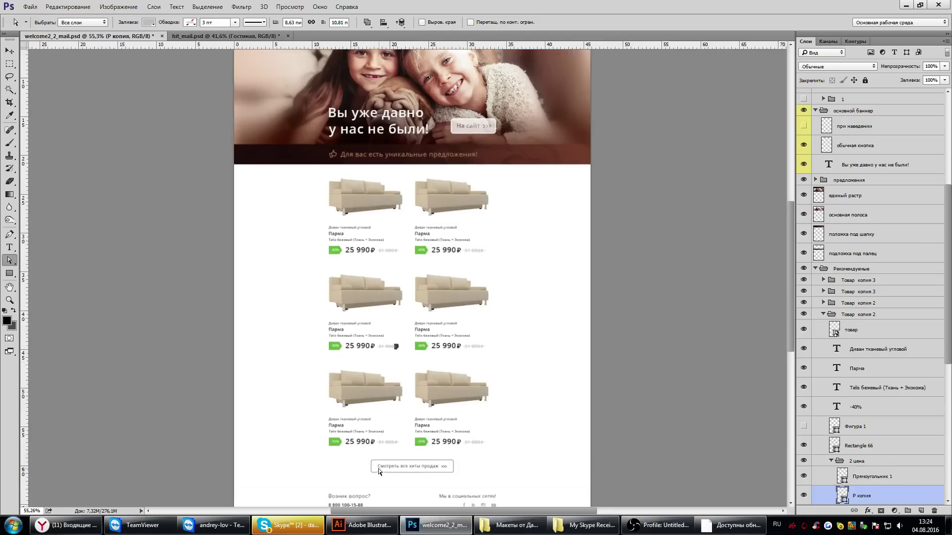
{"action": "scroll", "coordinate": [419, 335], "scroll_direction": "up", "scroll_amount": 1}
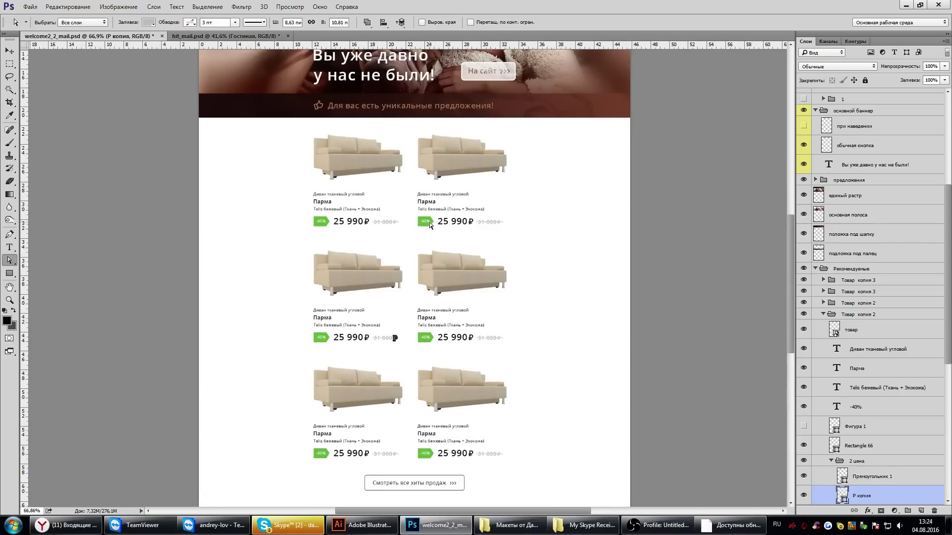
{"action": "scroll", "coordinate": [338, 230], "scroll_direction": "up", "scroll_amount": 1}
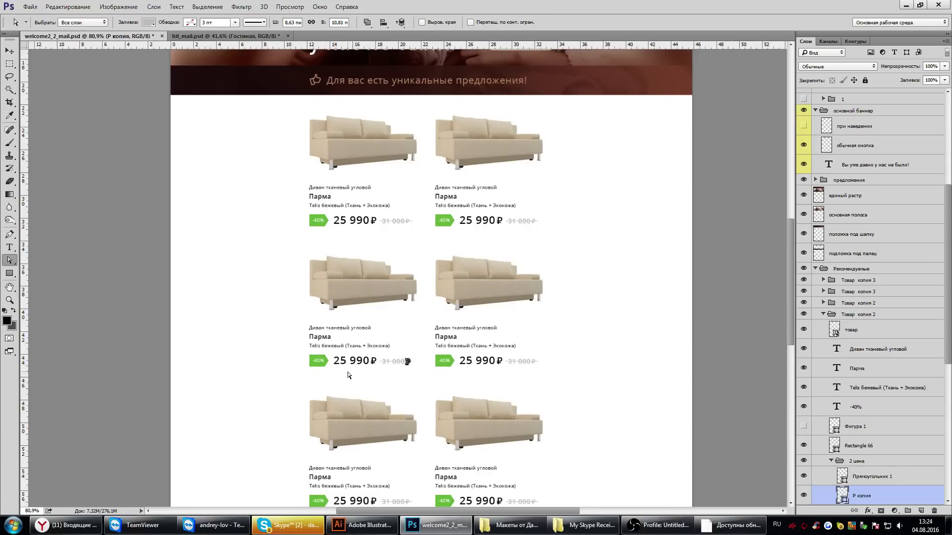
{"action": "scroll", "coordinate": [348, 376], "scroll_direction": "down", "scroll_amount": 1}
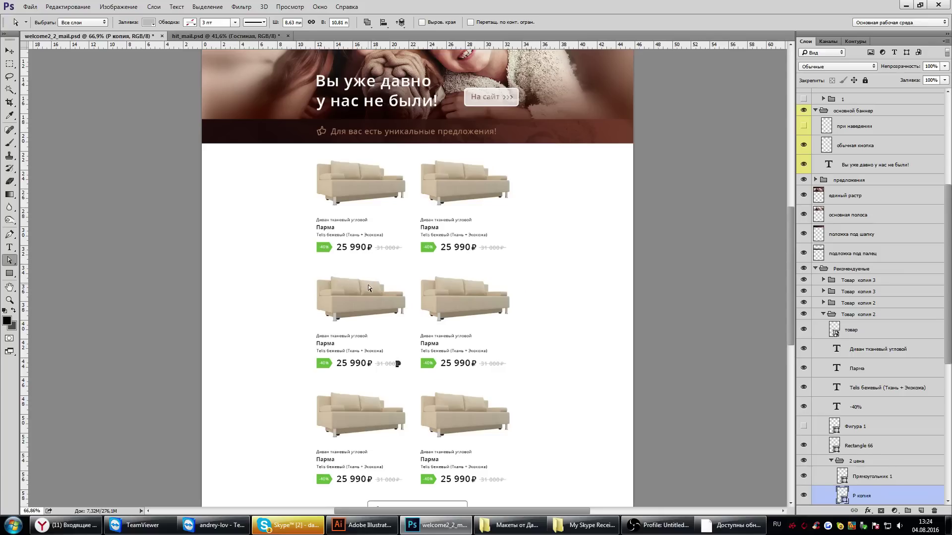
{"action": "scroll", "coordinate": [369, 288], "scroll_direction": "up", "scroll_amount": 2}
{"action": "scroll", "coordinate": [436, 304], "scroll_direction": "down", "scroll_amount": 1}
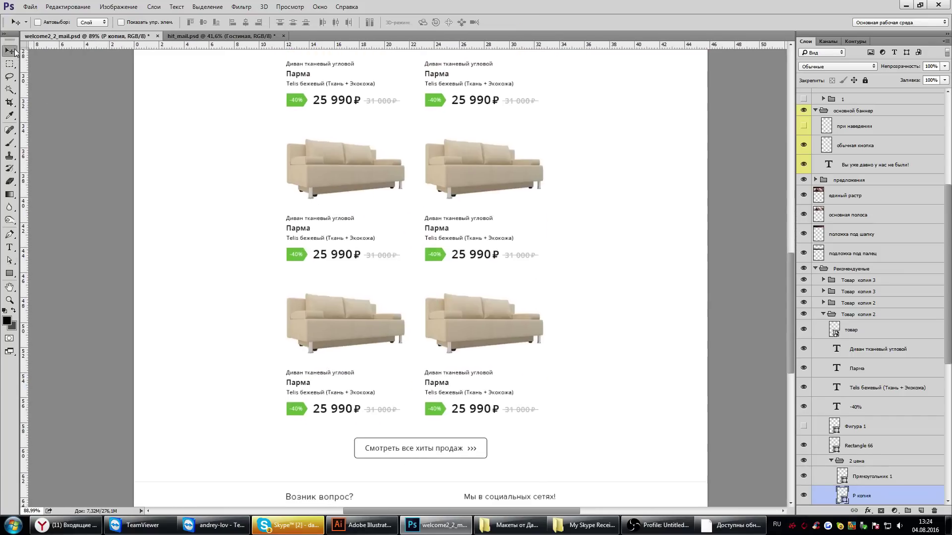
{"action": "key", "text": "v"}
{"action": "scroll", "coordinate": [415, 429], "scroll_direction": "left", "scroll_amount": 2}
{"action": "scroll", "coordinate": [411, 451], "scroll_direction": "down", "scroll_amount": 1}
{"action": "scroll", "coordinate": [419, 458], "scroll_direction": "down", "scroll_amount": 1}
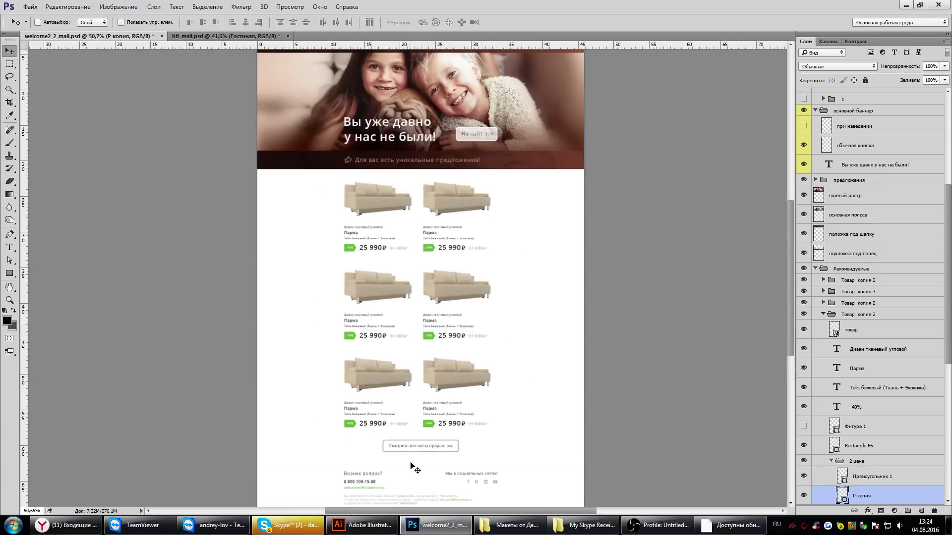
{"action": "scroll", "coordinate": [424, 425], "scroll_direction": "down", "scroll_amount": 1}
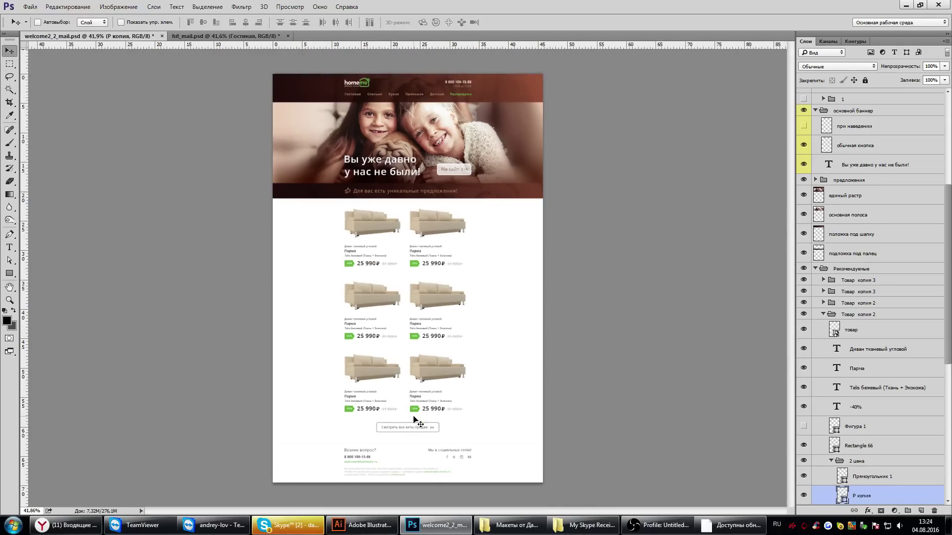
{"action": "left_click", "coordinate": [218, 36]}
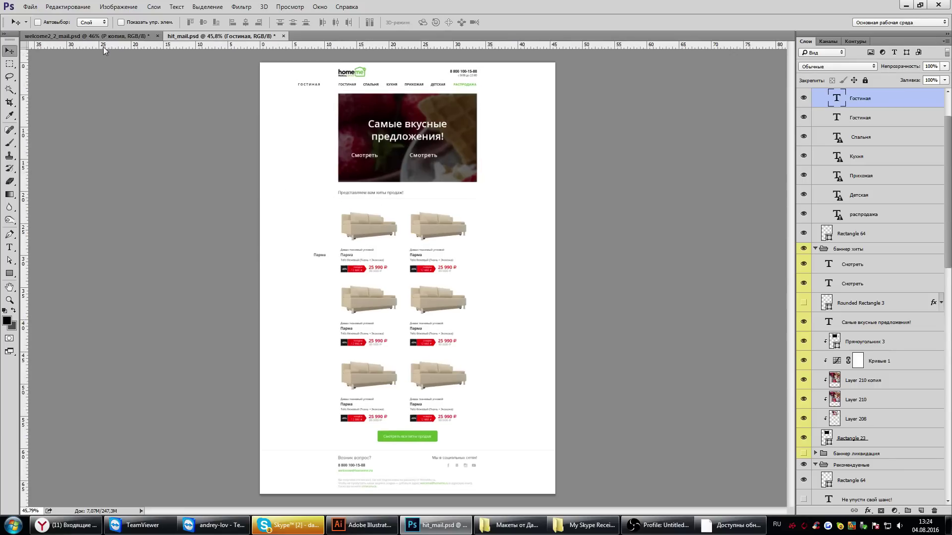
{"action": "left_click", "coordinate": [104, 35]}
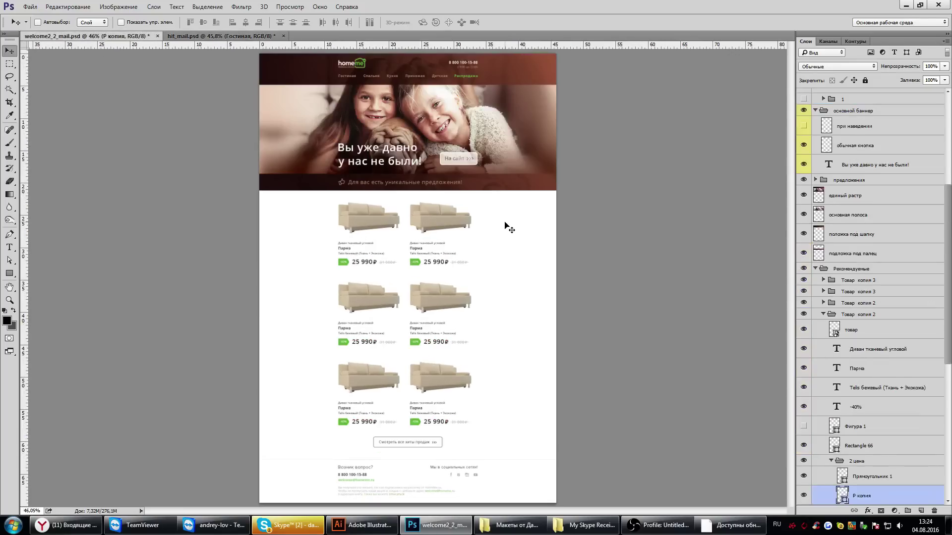